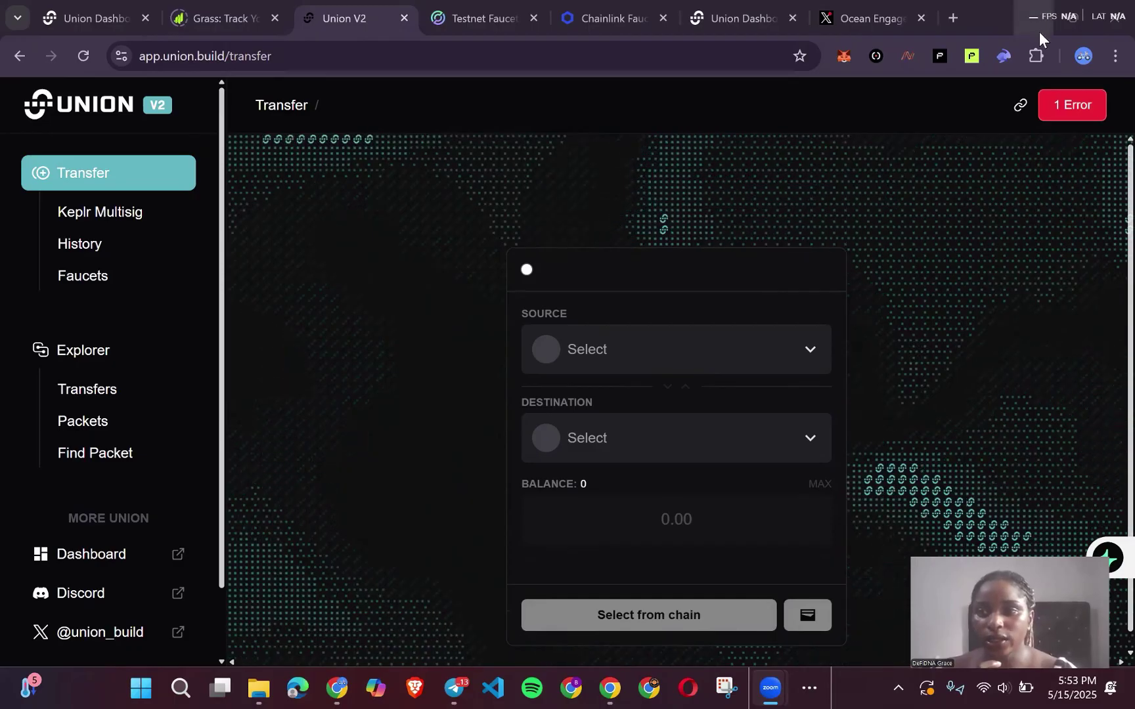
Focus the browser and glance at the extensions list before closing it.
click(1033, 61)
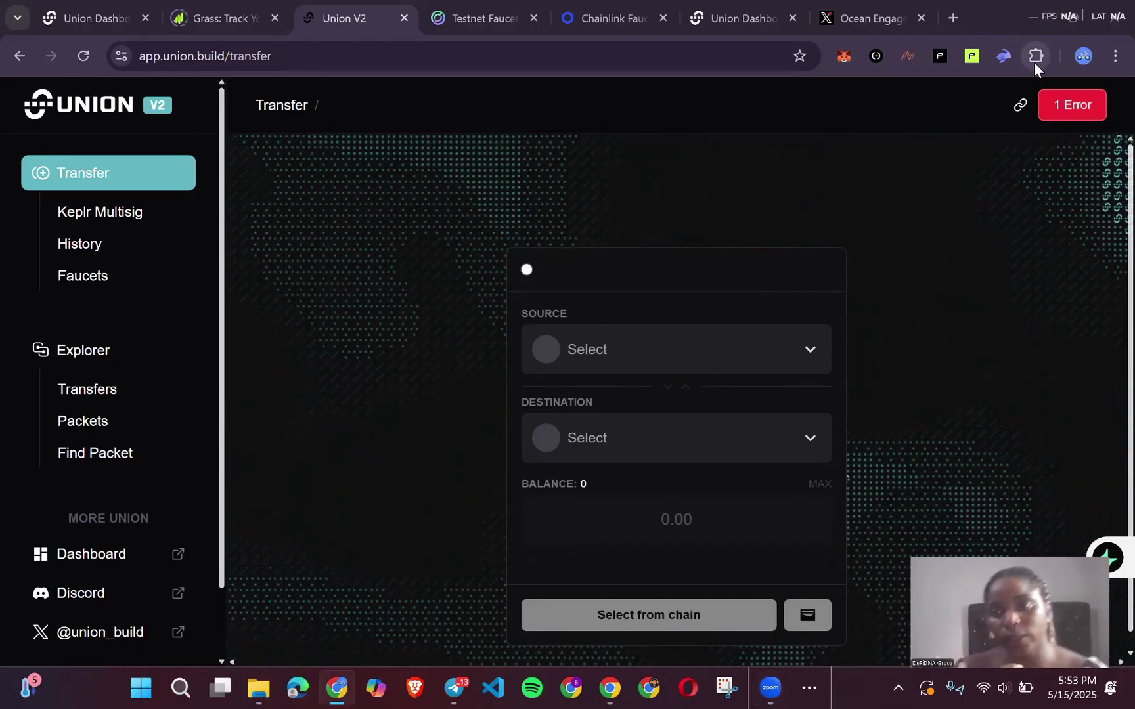
click(1034, 62)
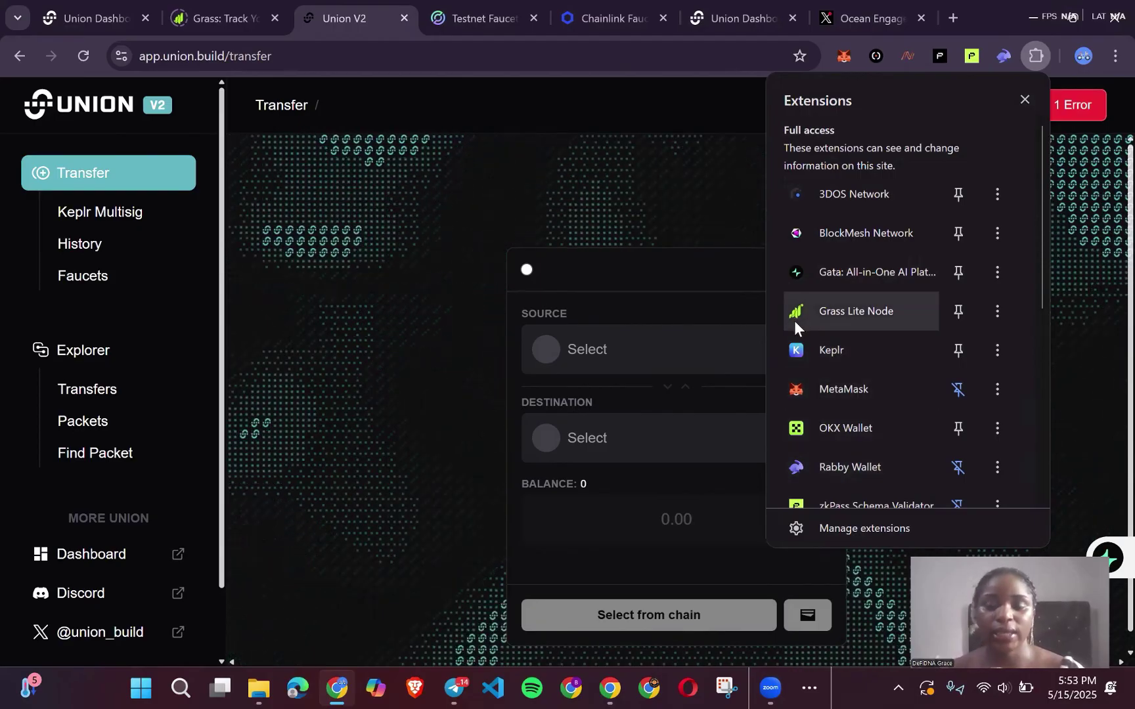
click(476, 222)
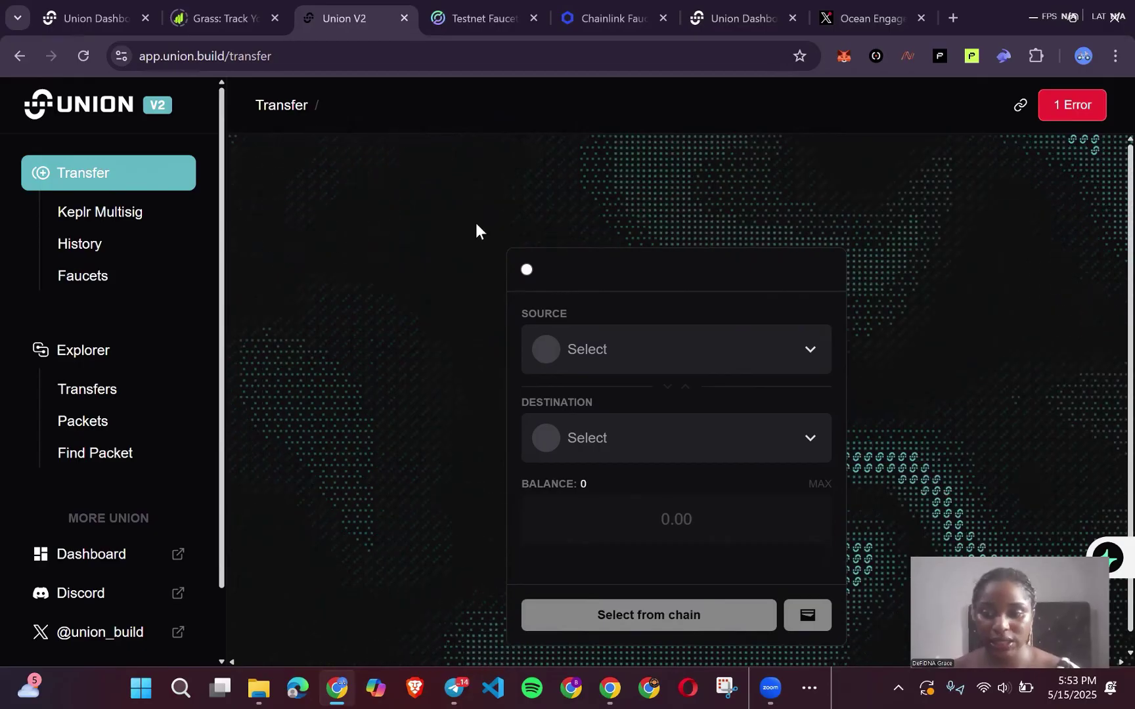
Review the connected EVM and Cosmos wallets, then reveal the profile's hidden email and UUID.
scroll(160, 470, down, 2)
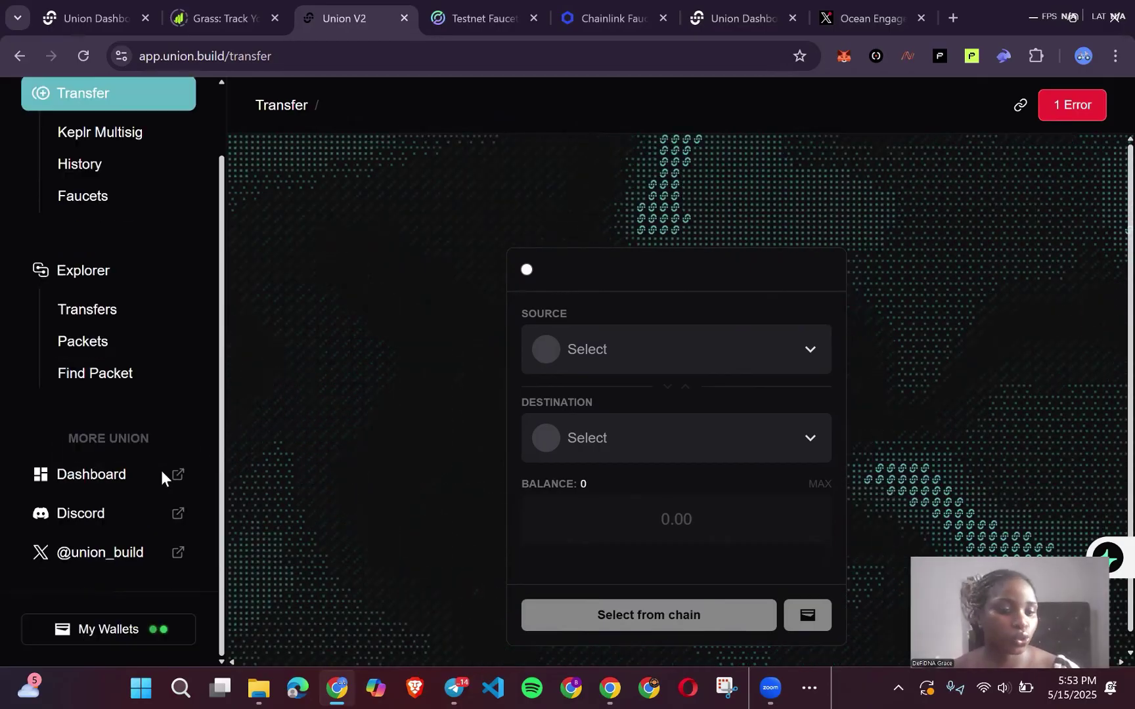
click(102, 635)
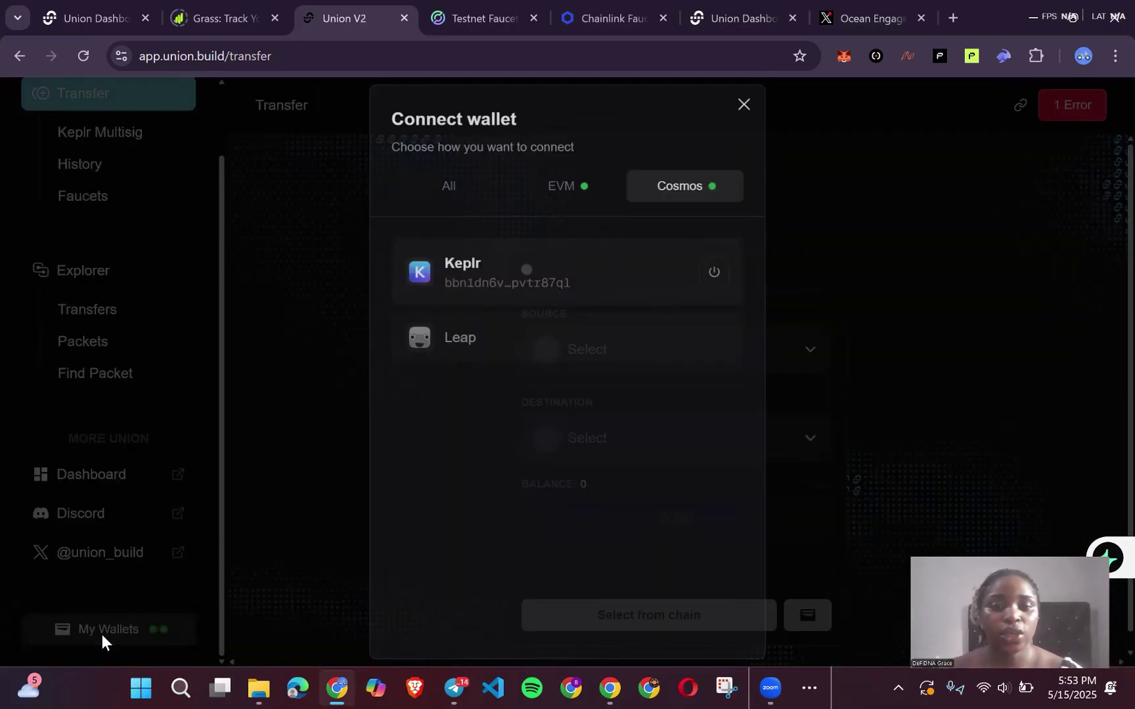
click(557, 184)
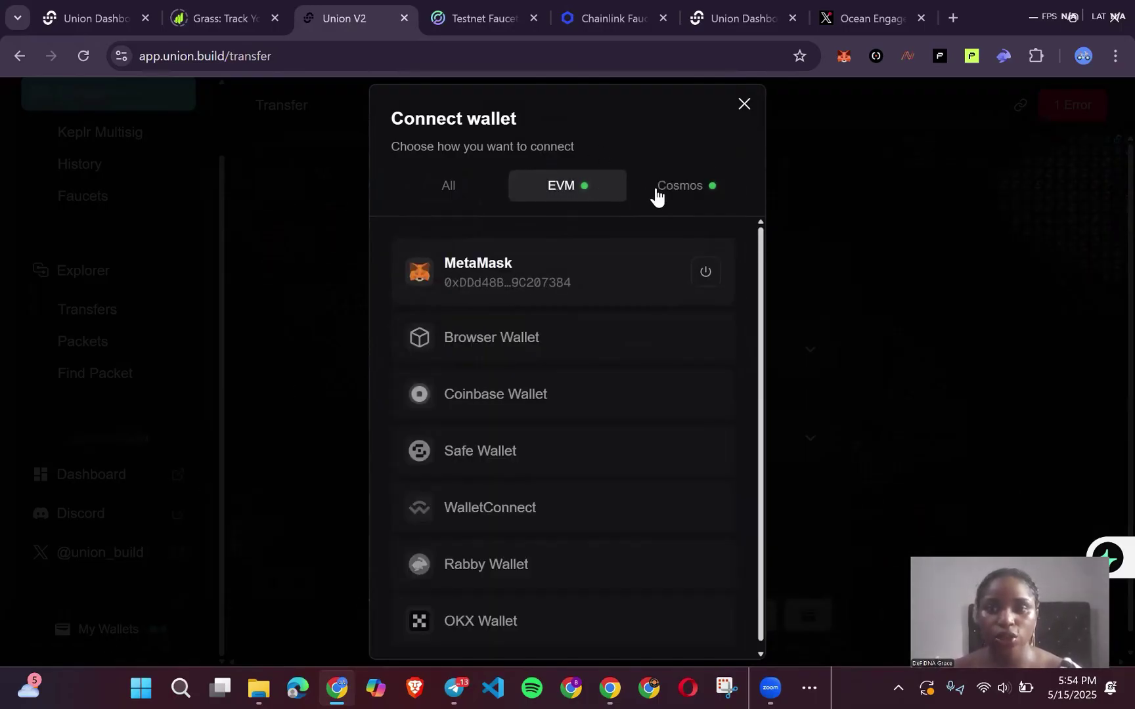
click(671, 189)
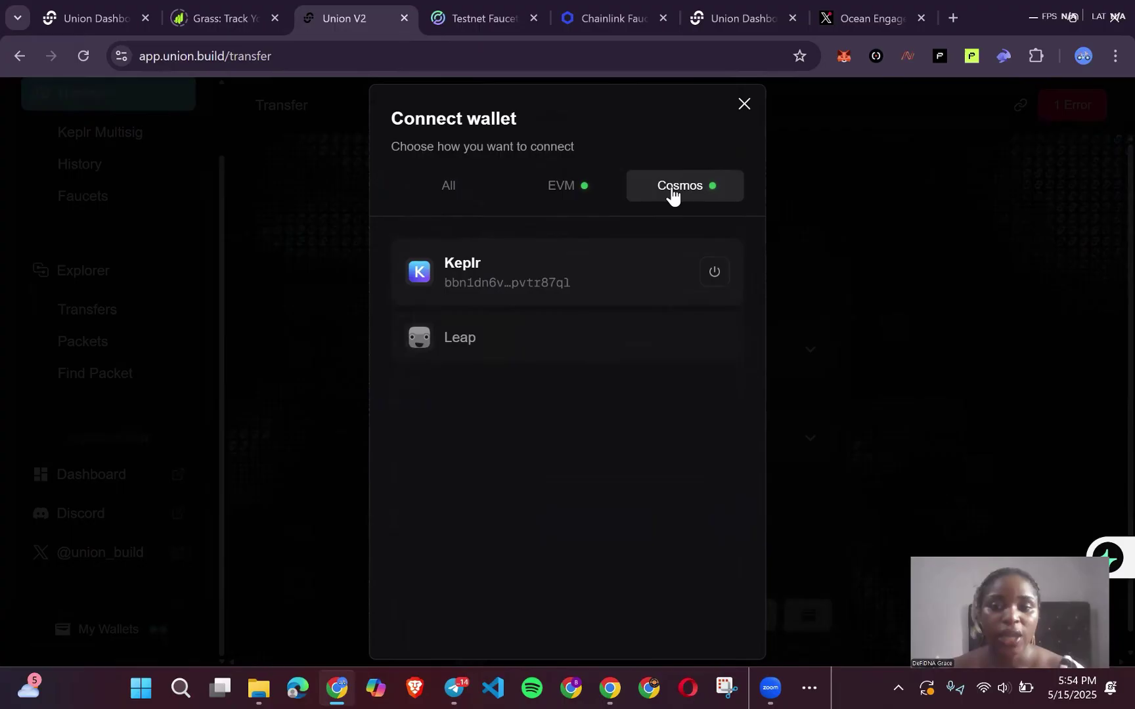
click(843, 208)
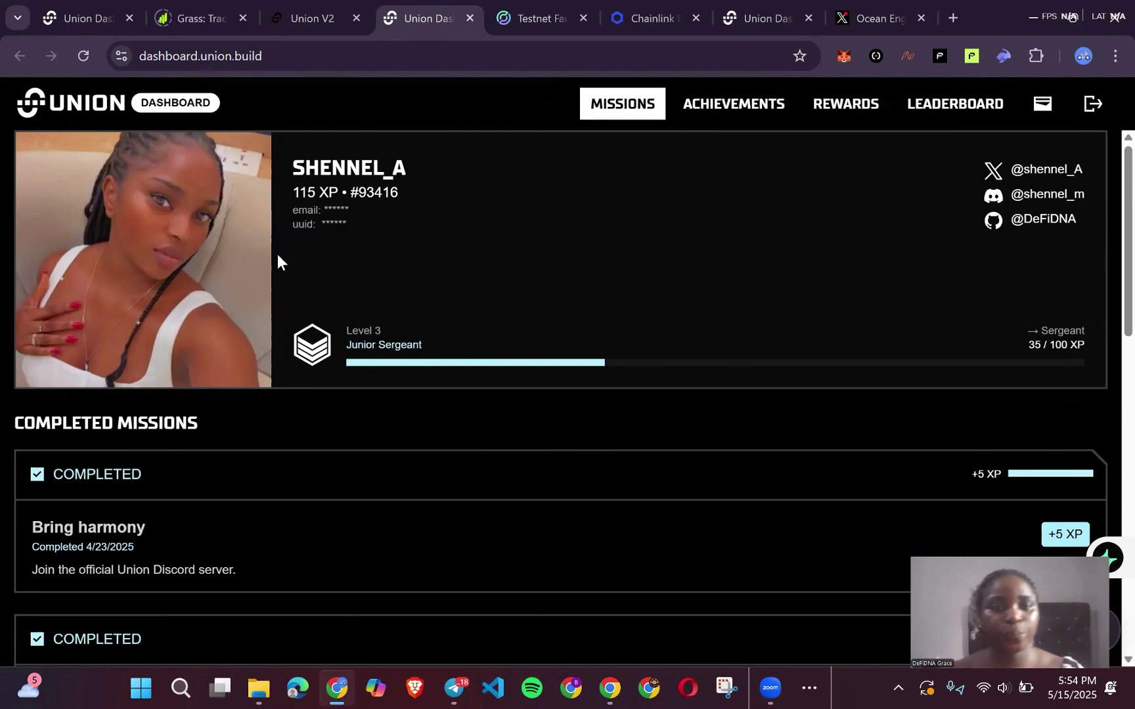
click(329, 209)
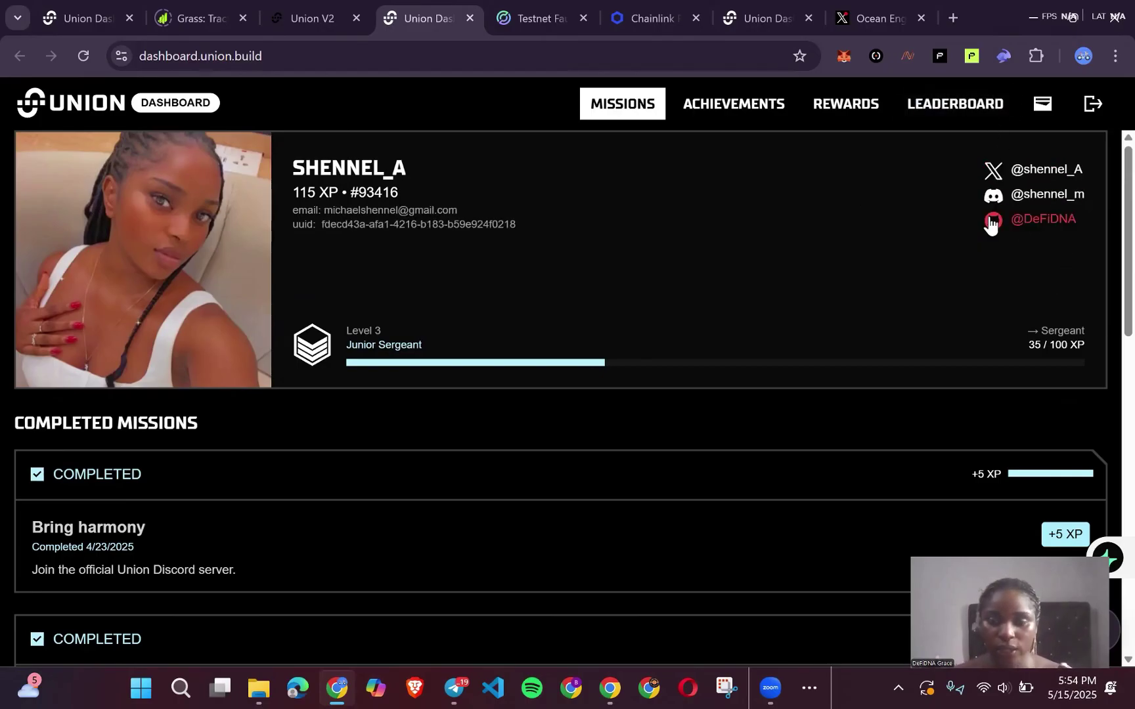
scroll(990, 219, down, 2)
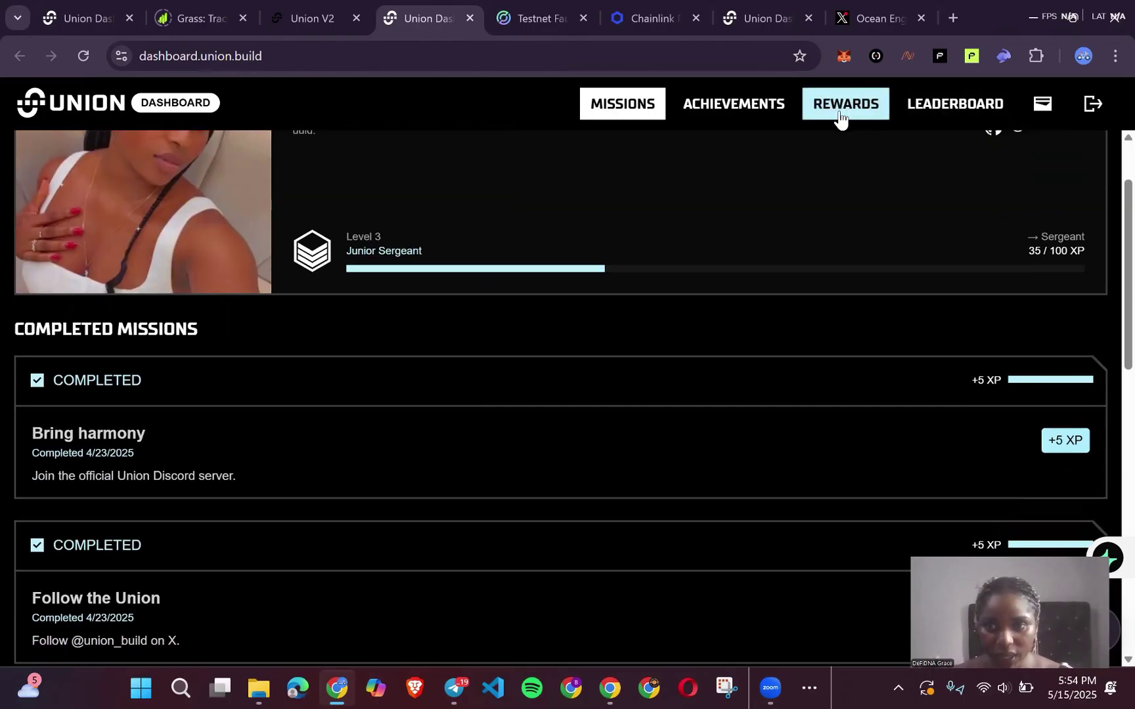
Open the Achievements page, then briefly check the Union V2 tab and return.
click(755, 114)
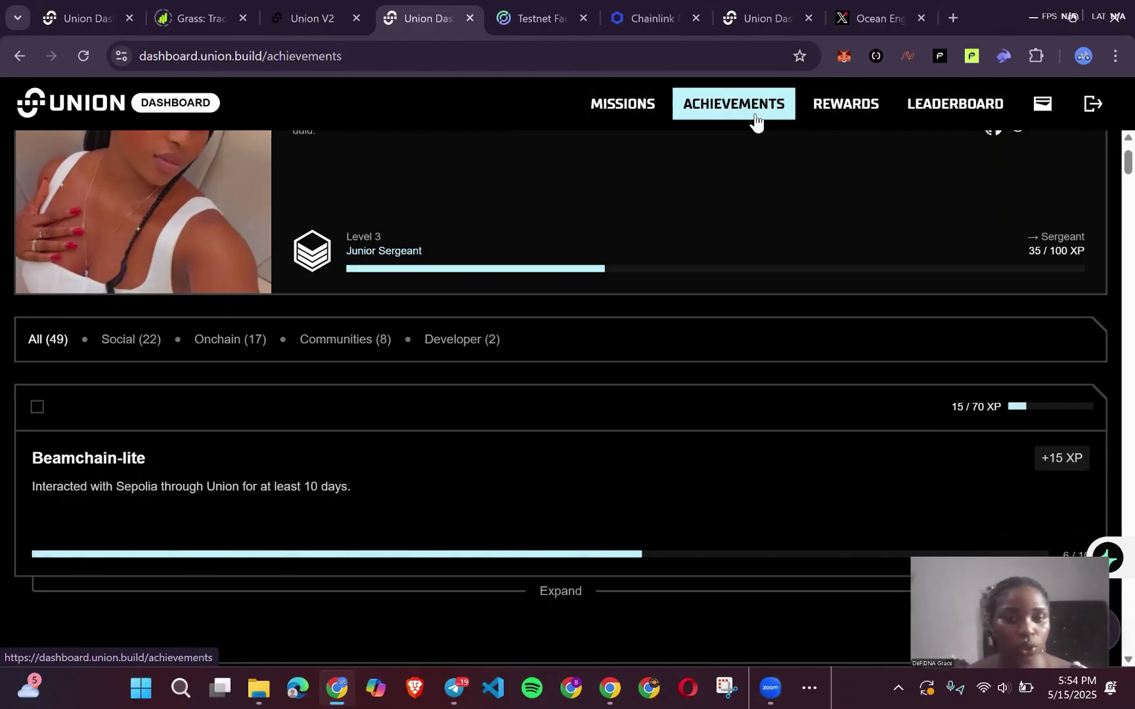
scroll(471, 433, down, 6)
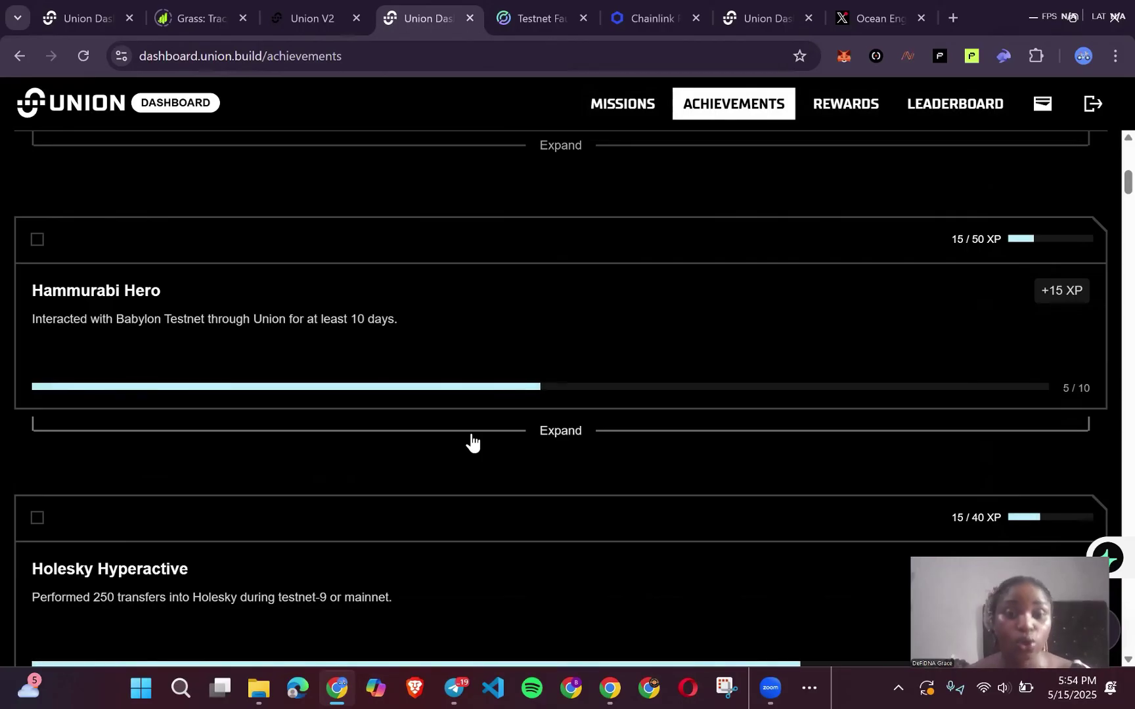
scroll(471, 442, up, 4)
scroll(471, 436, up, 1)
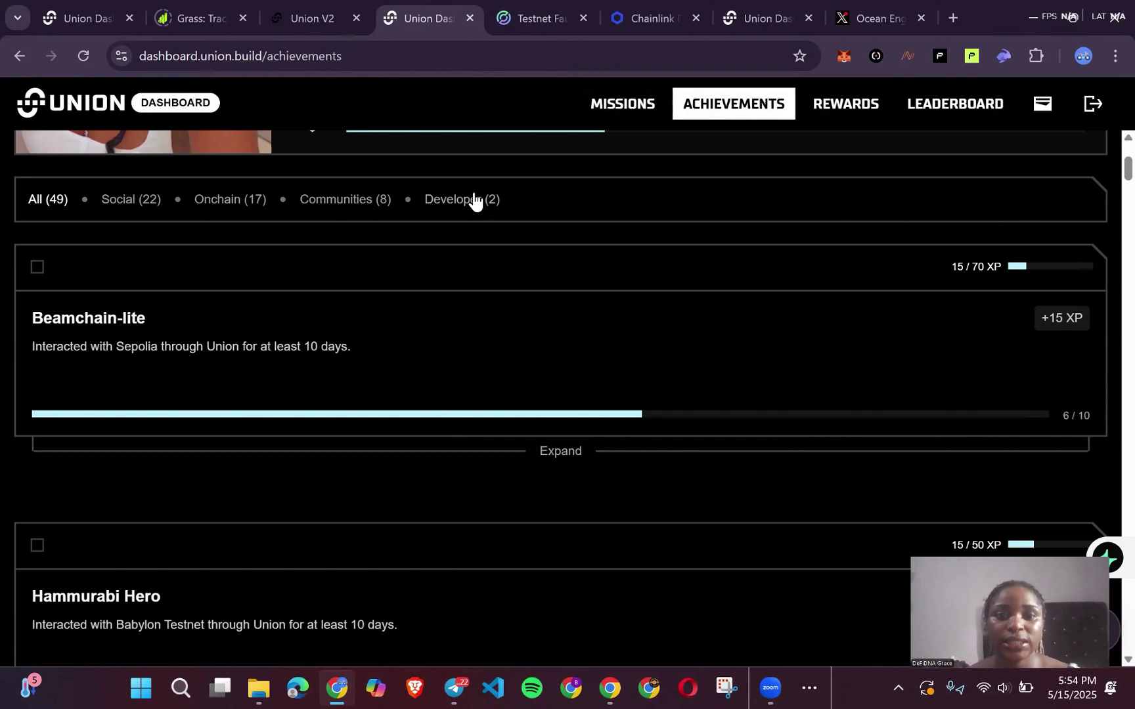
click(331, 19)
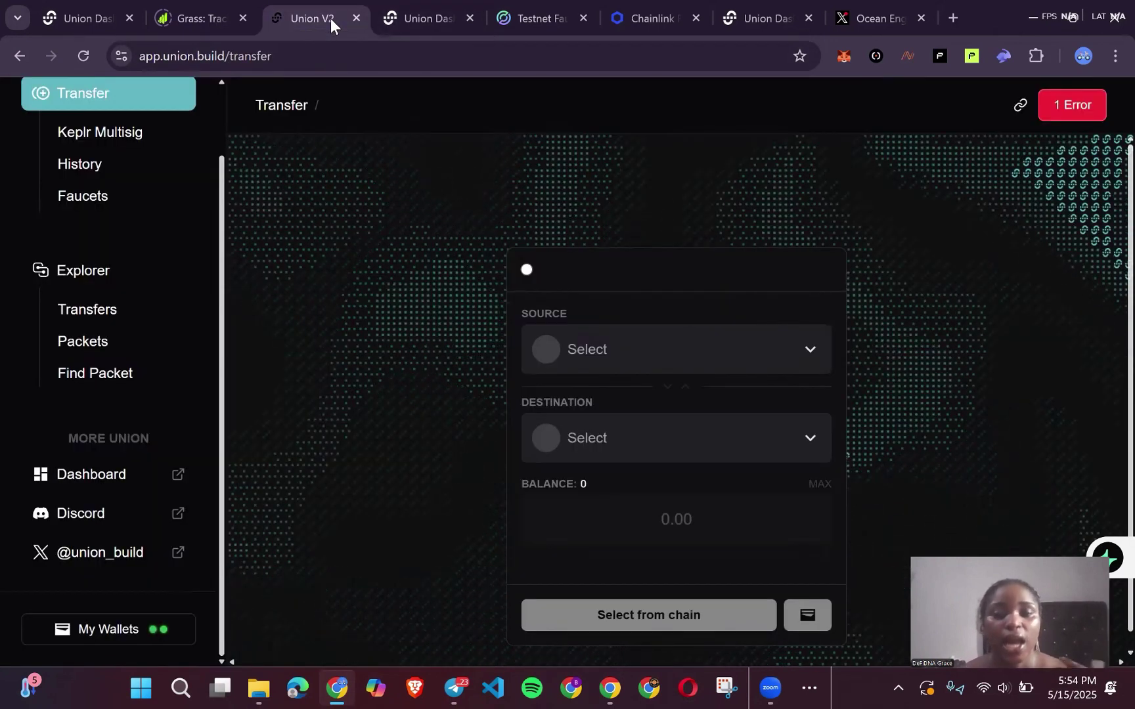
click(398, 11)
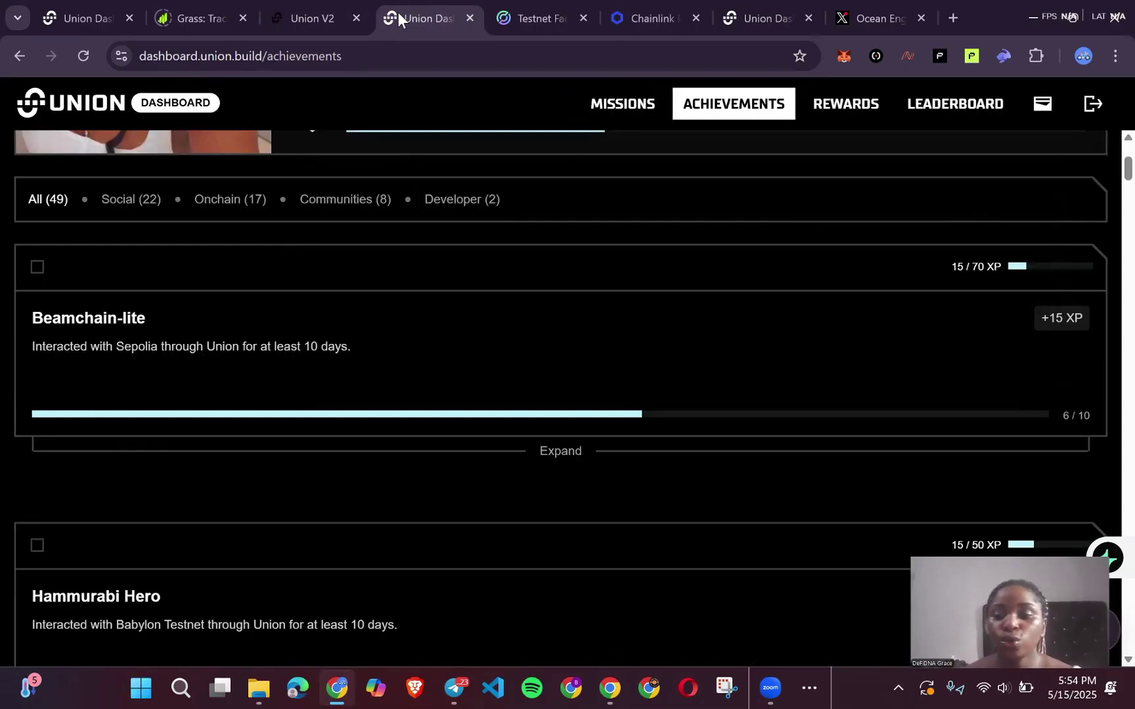
Expand Beamchain-lite to show the earned Testnet sage and Very Vitalik achievements.
click(547, 458)
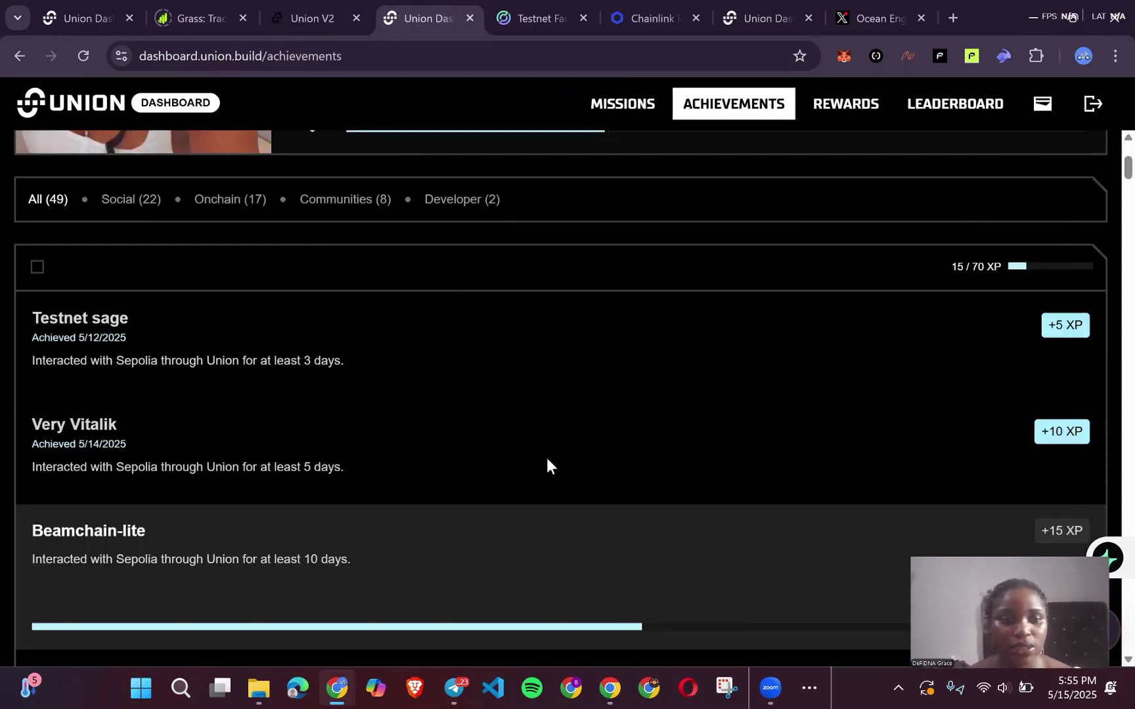
scroll(546, 458, down, 3)
scroll(546, 458, up, 2)
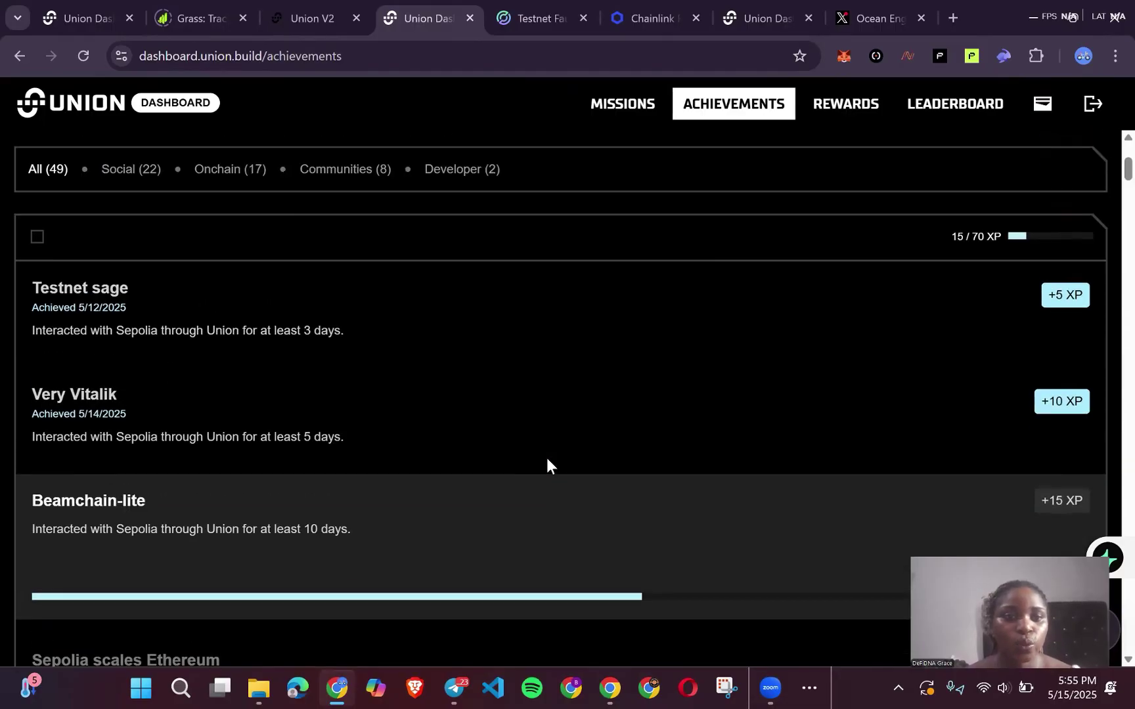
scroll(546, 457, down, 1)
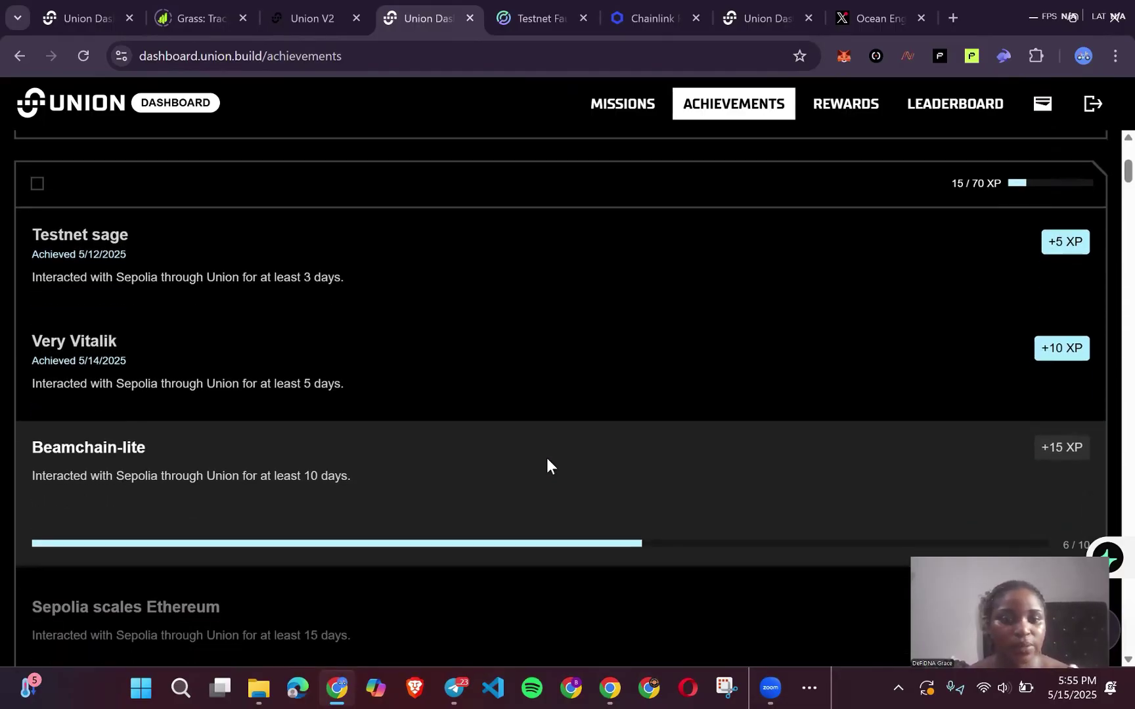
scroll(547, 458, down, 1)
scroll(547, 459, down, 2)
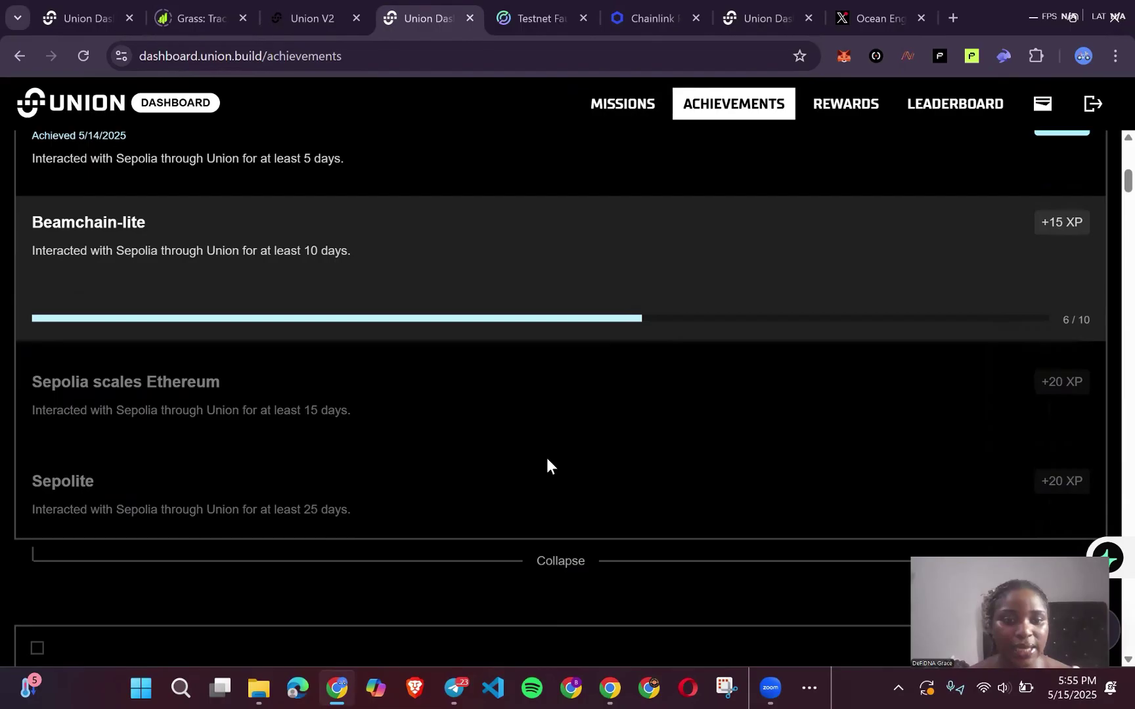
scroll(546, 467, down, 1)
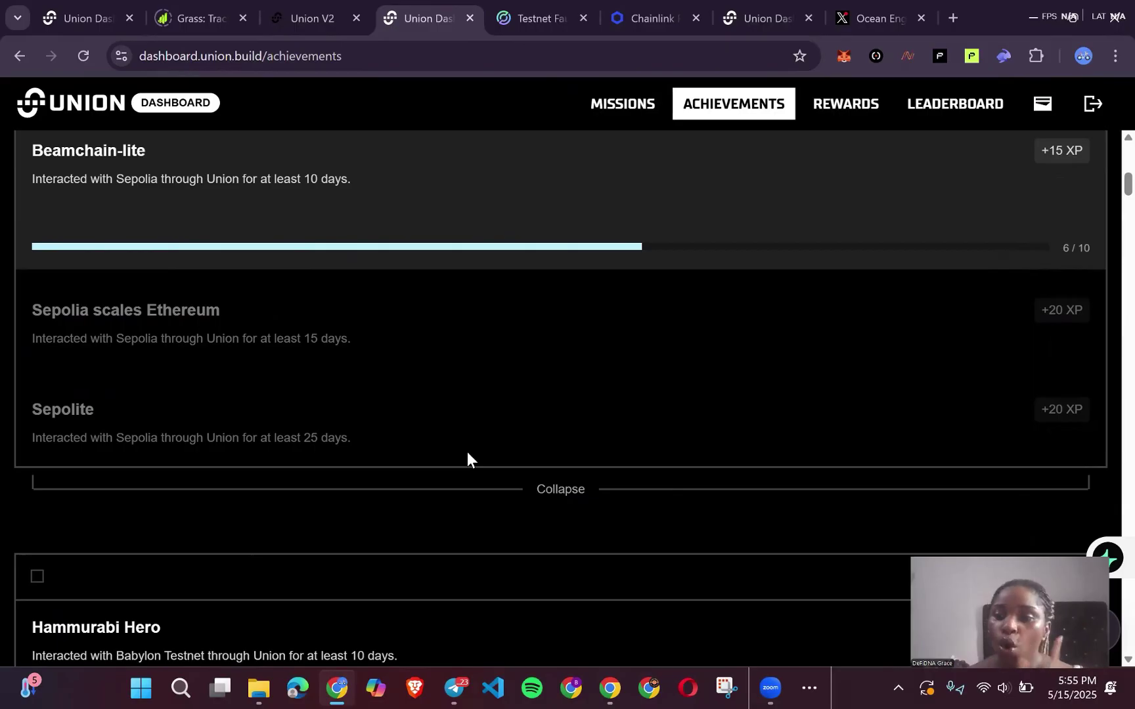
scroll(467, 452, up, 5)
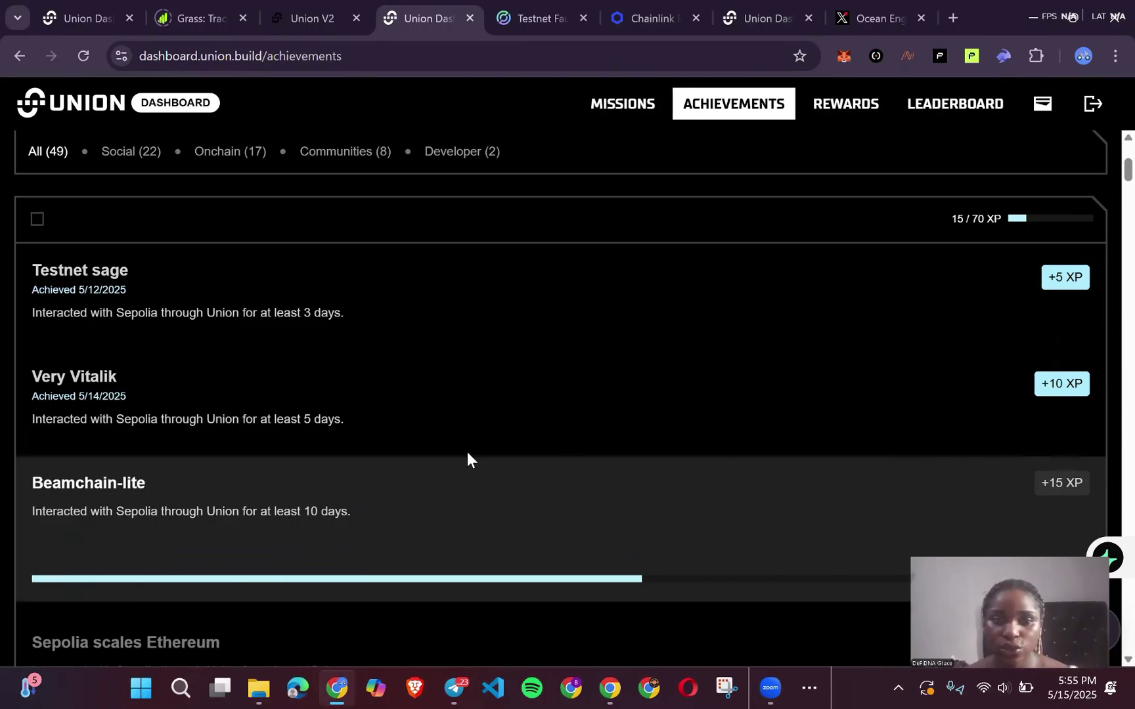
scroll(467, 451, down, 4)
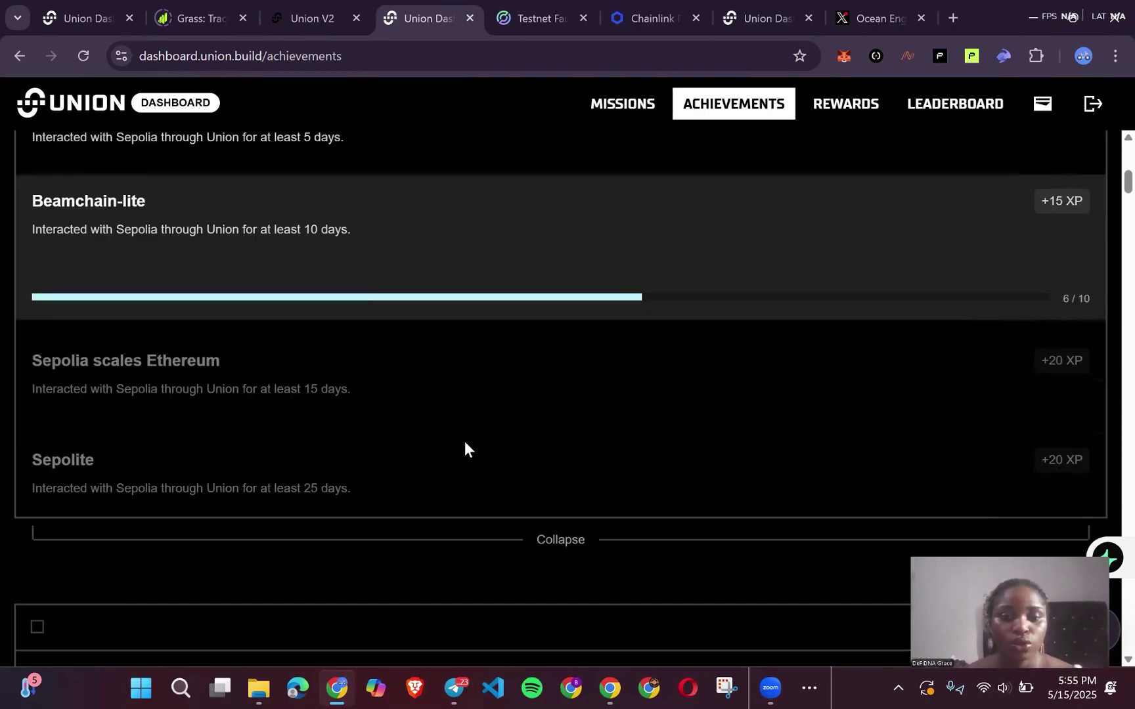
Collapse the Beamchain-lite achievement group and scroll the list.
click(549, 533)
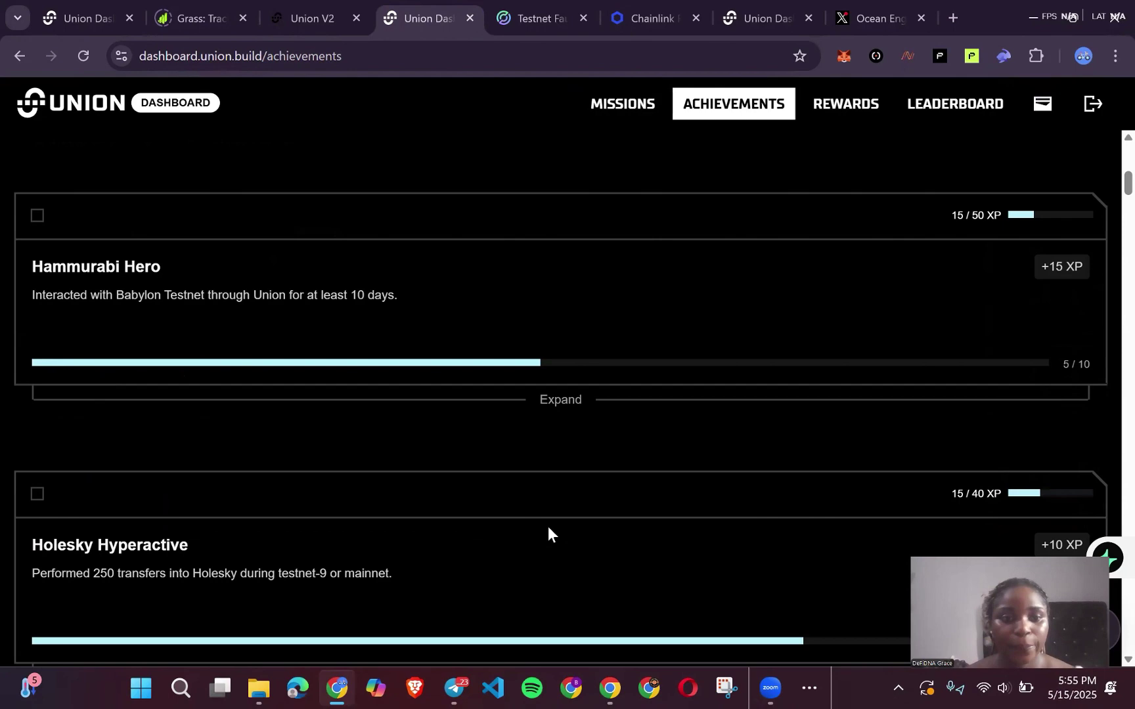
scroll(548, 528, down, 1)
scroll(549, 528, up, 2)
scroll(549, 527, up, 5)
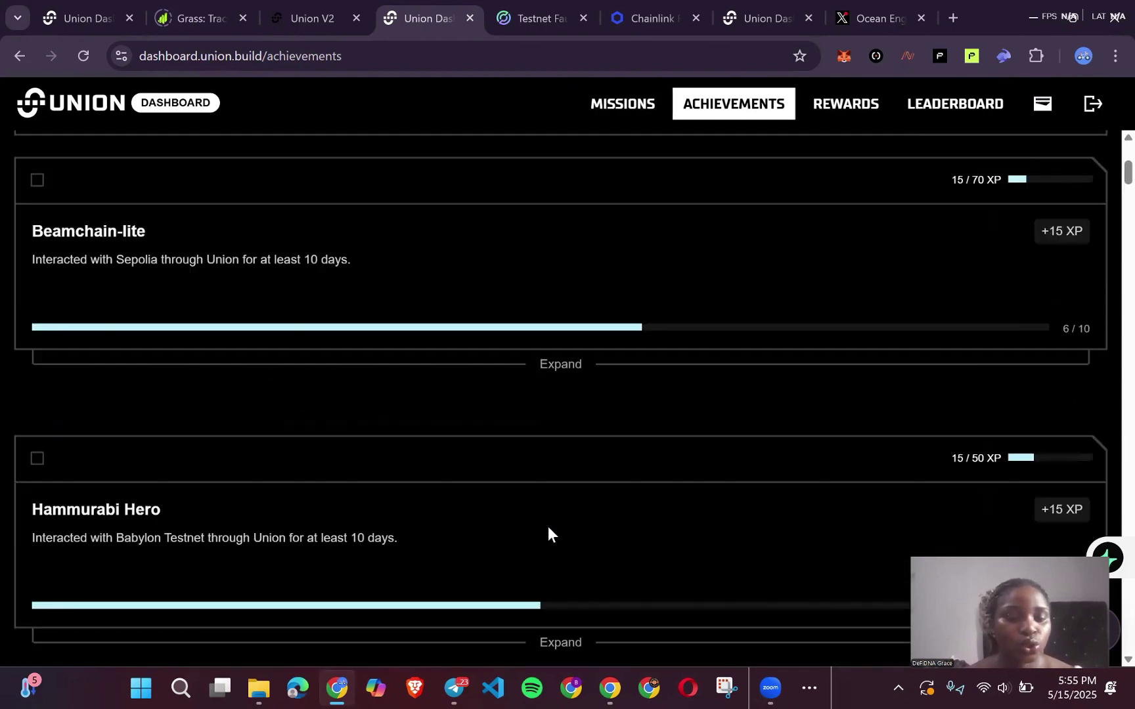
scroll(548, 528, down, 4)
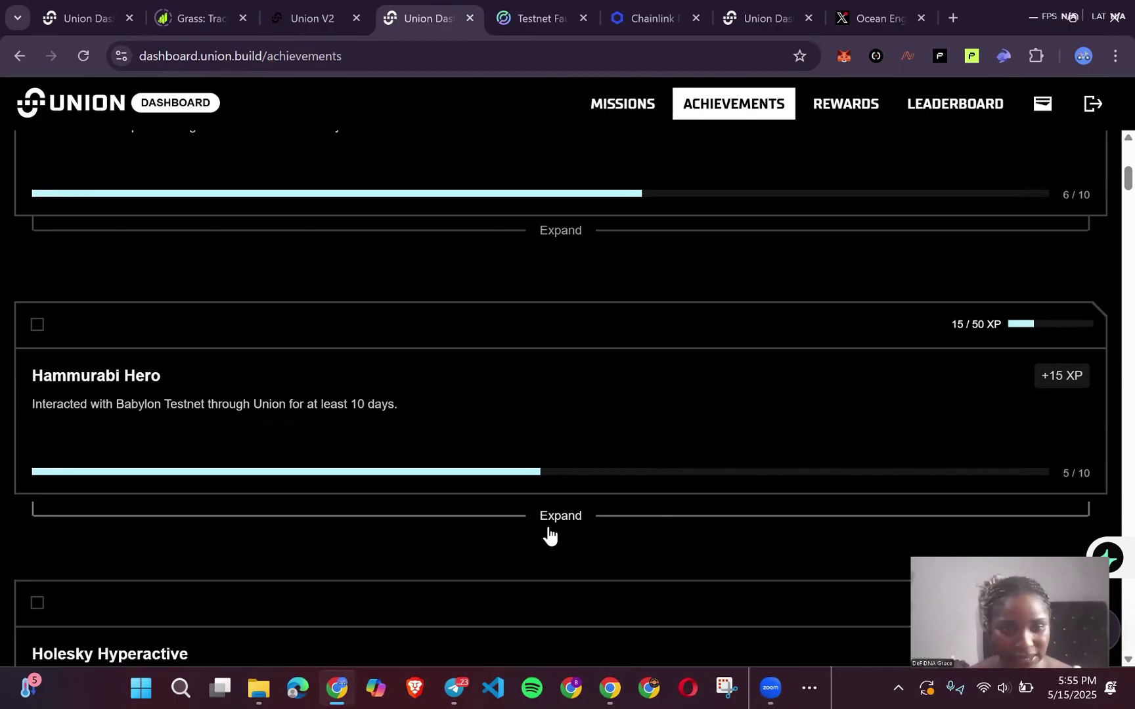
scroll(547, 534, down, 1)
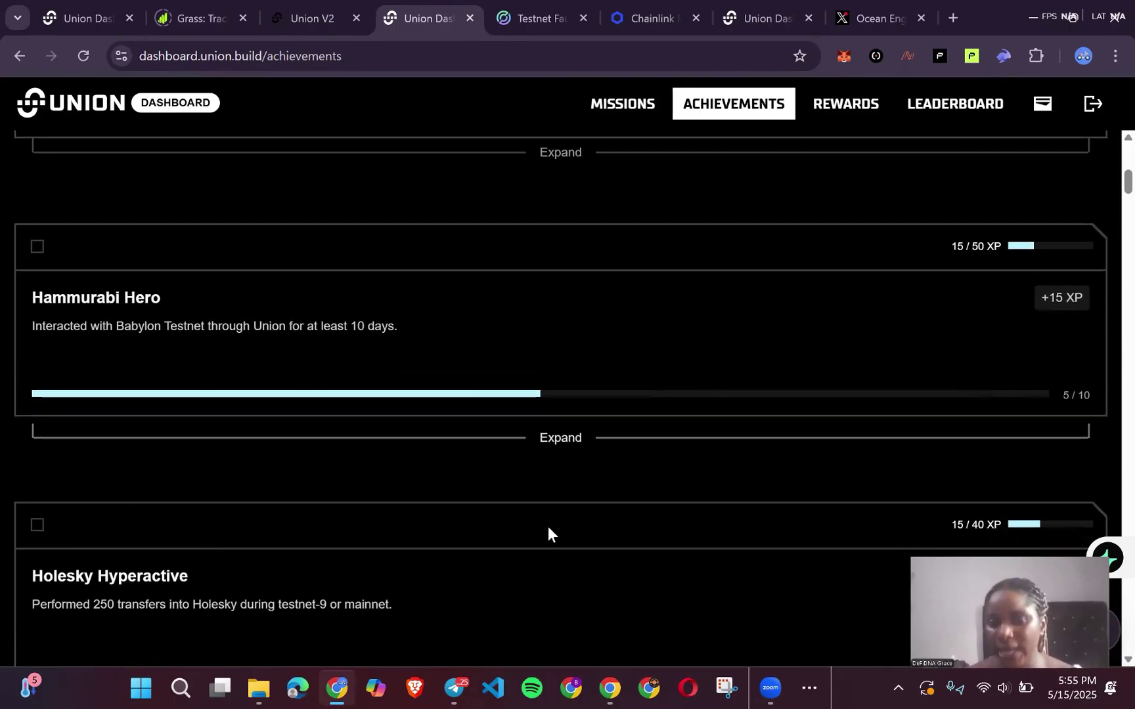
Expand and collapse the Hammurabi Hero group, then scroll toward Holesky Hyperactive.
click(564, 437)
scroll(565, 436, down, 3)
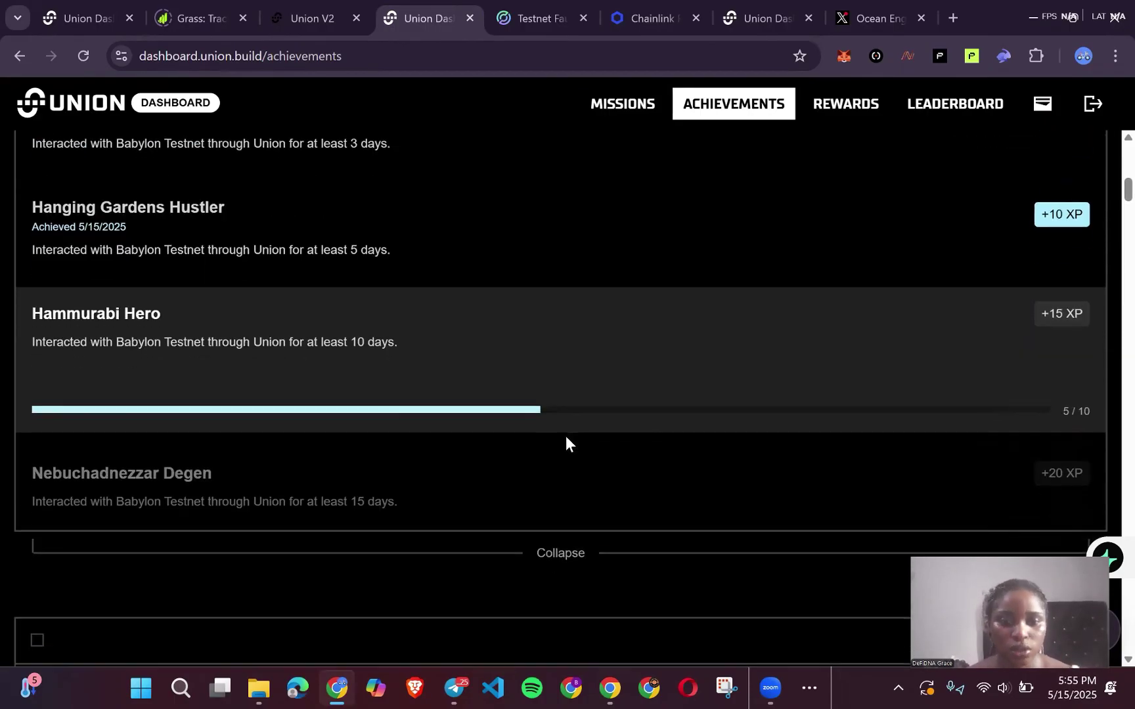
click(553, 532)
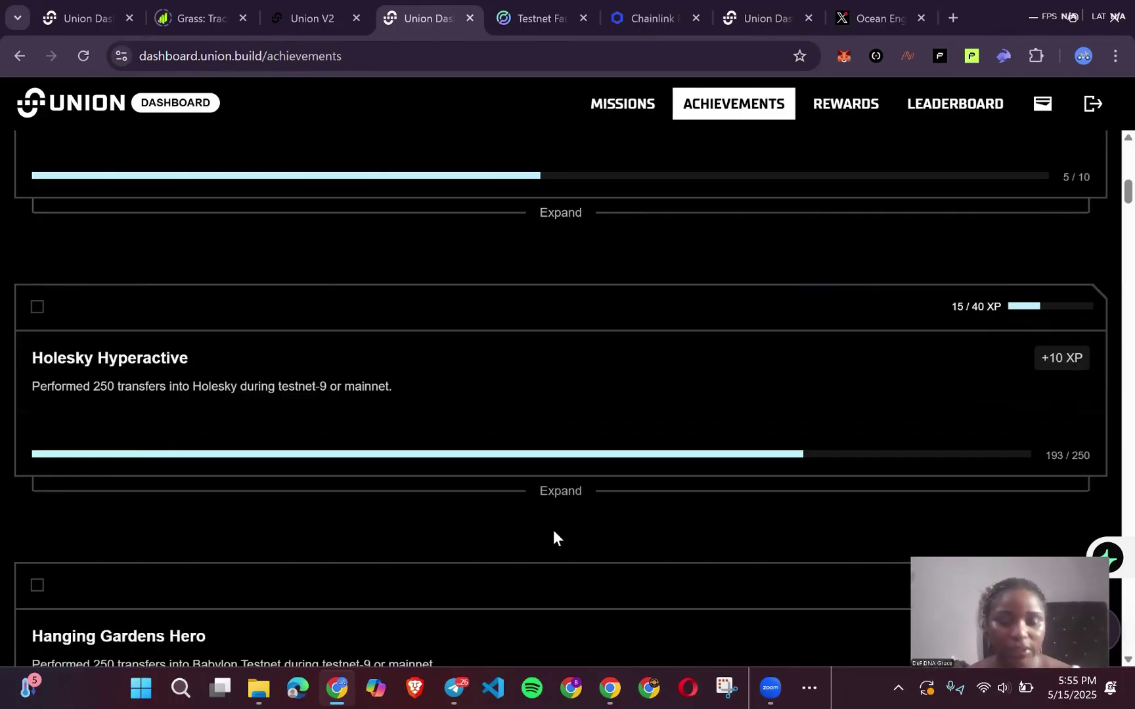
scroll(553, 533, down, 1)
scroll(554, 532, down, 1)
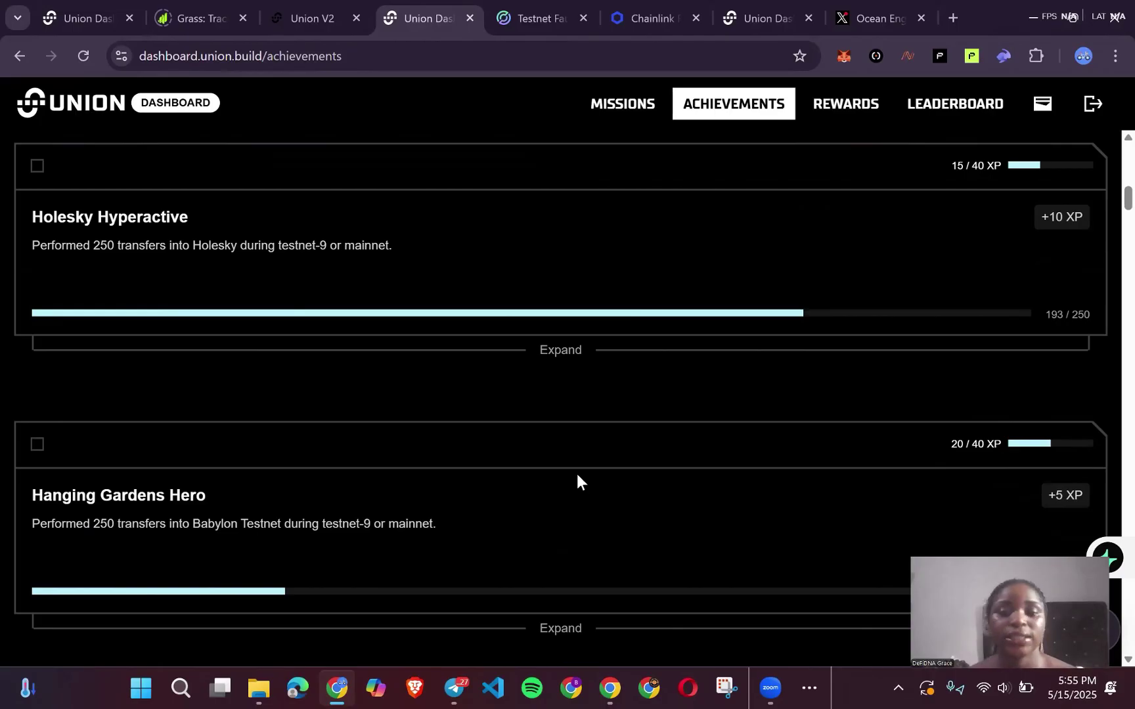
Expand Holesky Hyperactive and scroll to Six Chains to Rule Them All at 5 of 6.
click(547, 356)
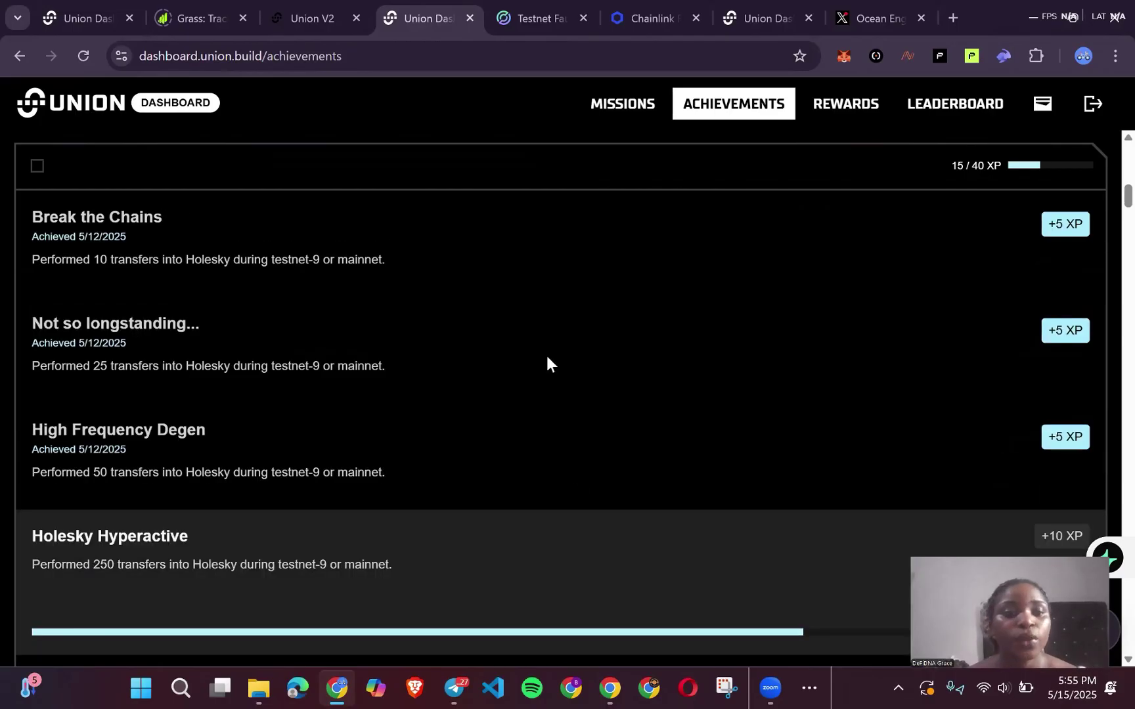
scroll(547, 363, up, 1)
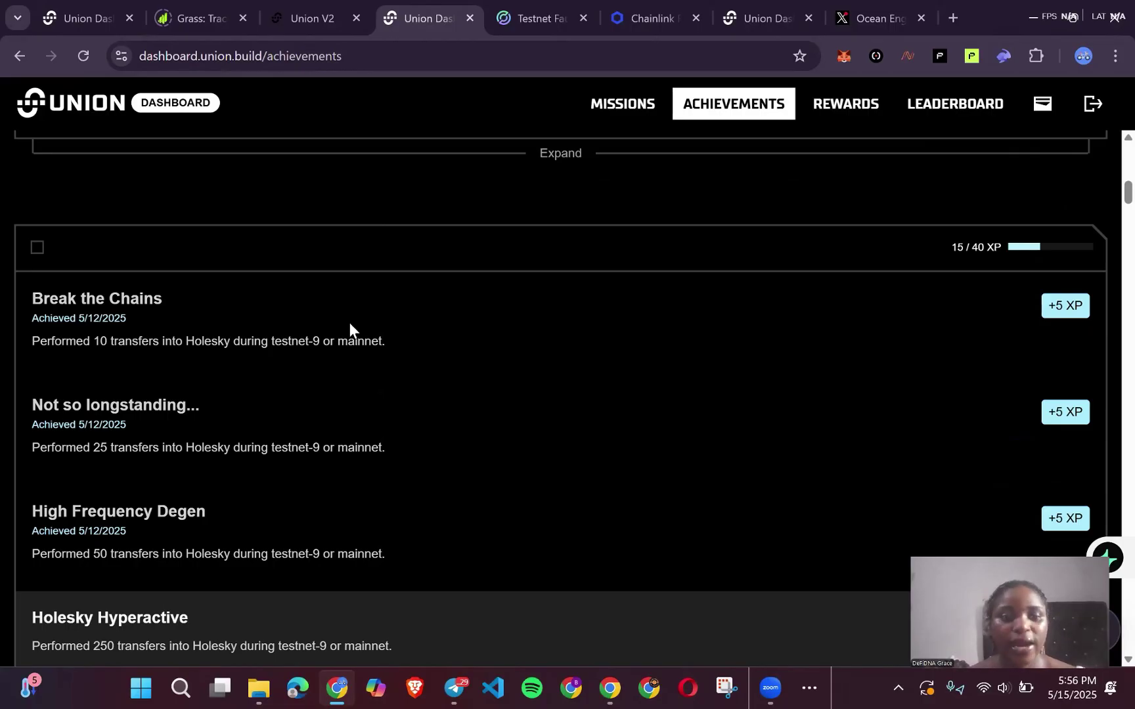
scroll(349, 322, down, 3)
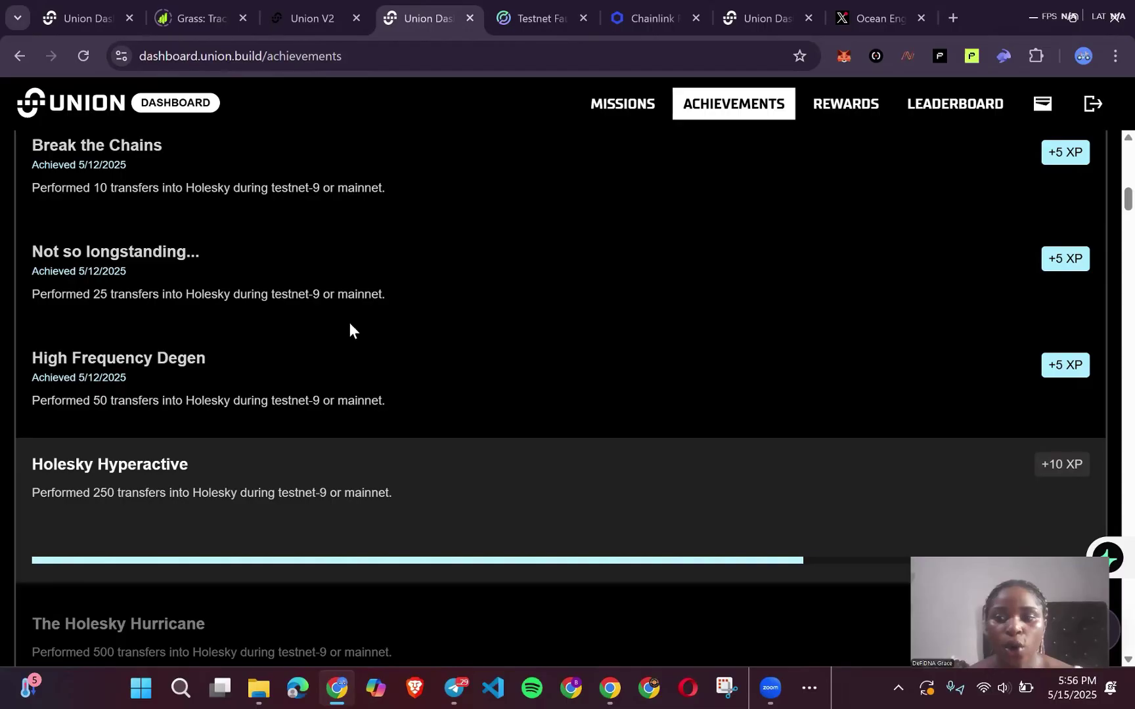
scroll(349, 326, down, 1)
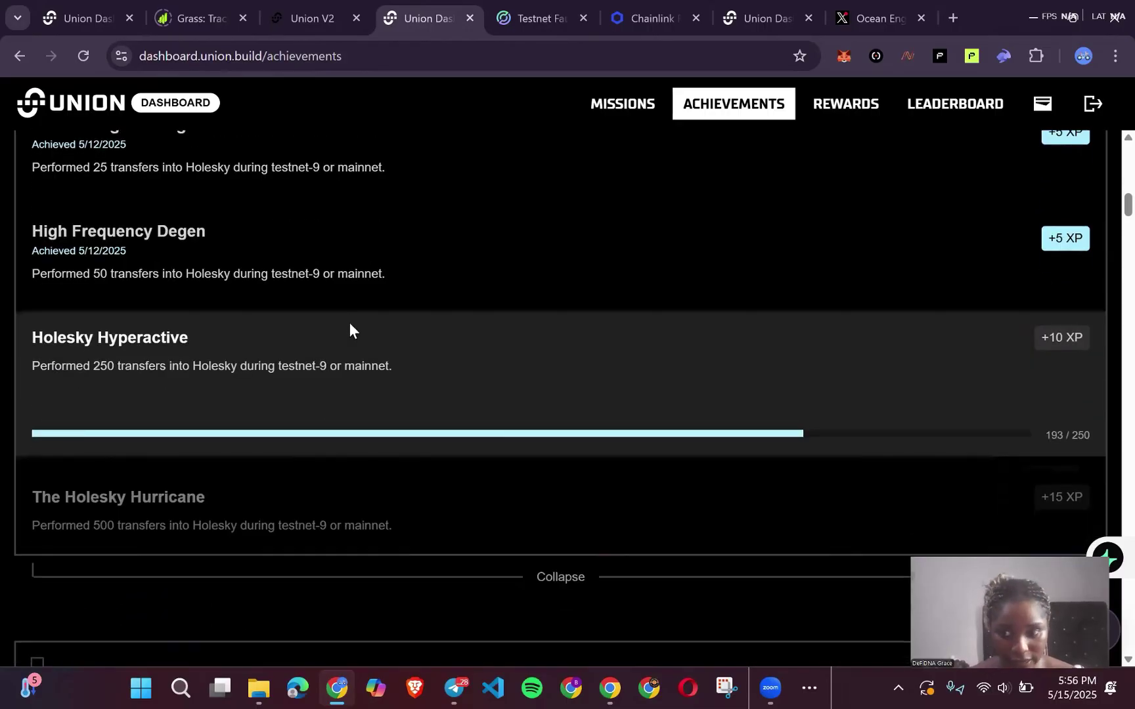
scroll(350, 323, down, 2)
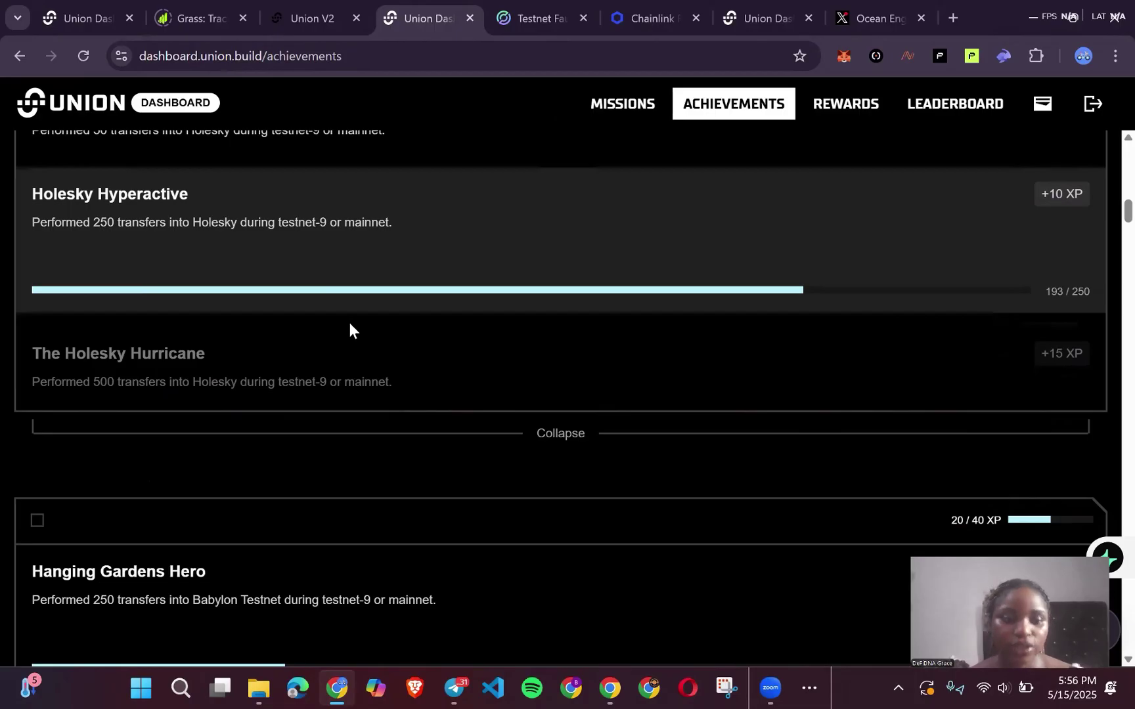
scroll(349, 322, down, 3)
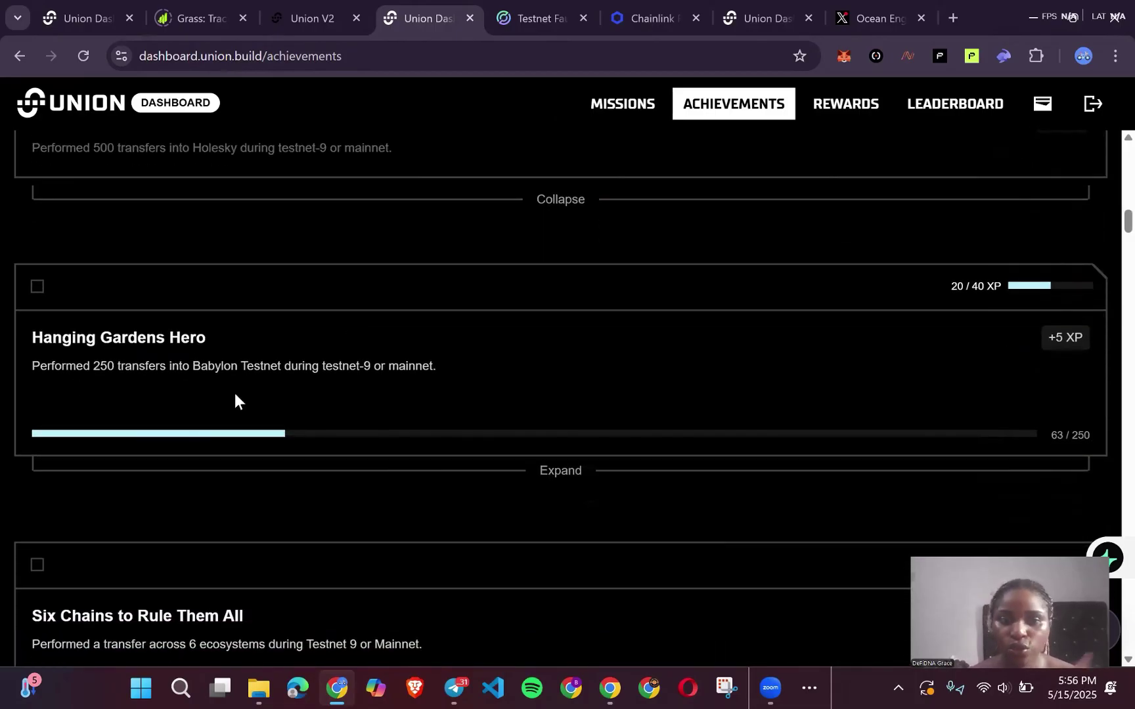
scroll(432, 448, down, 4)
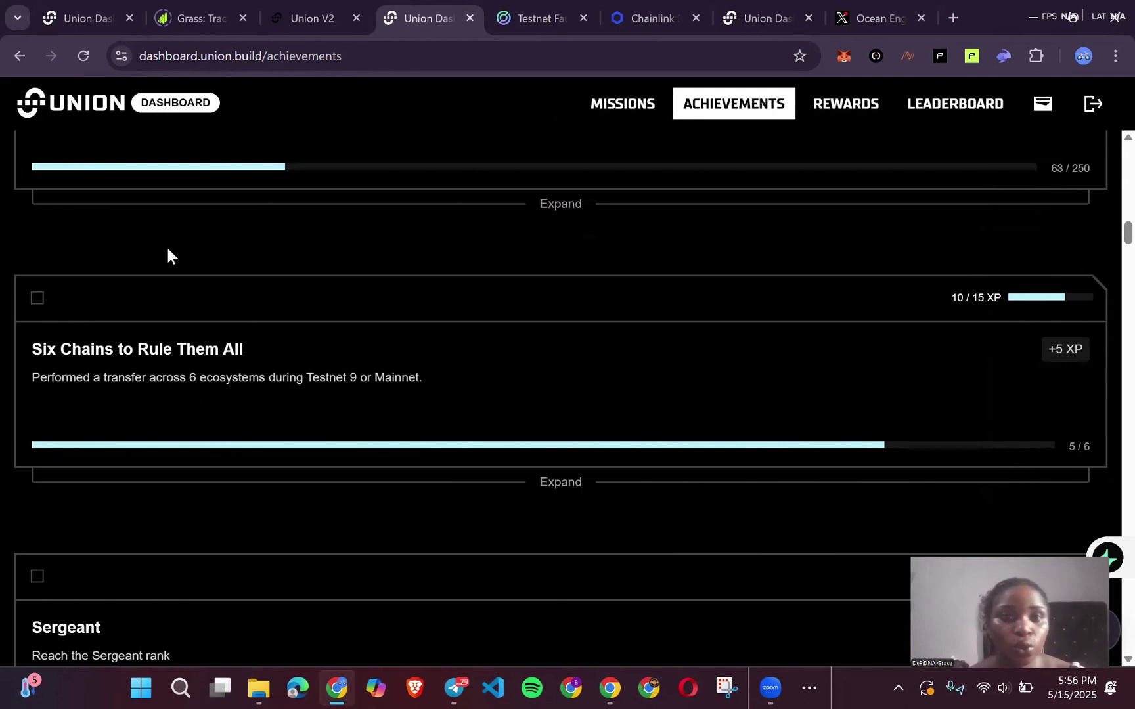
click(320, 8)
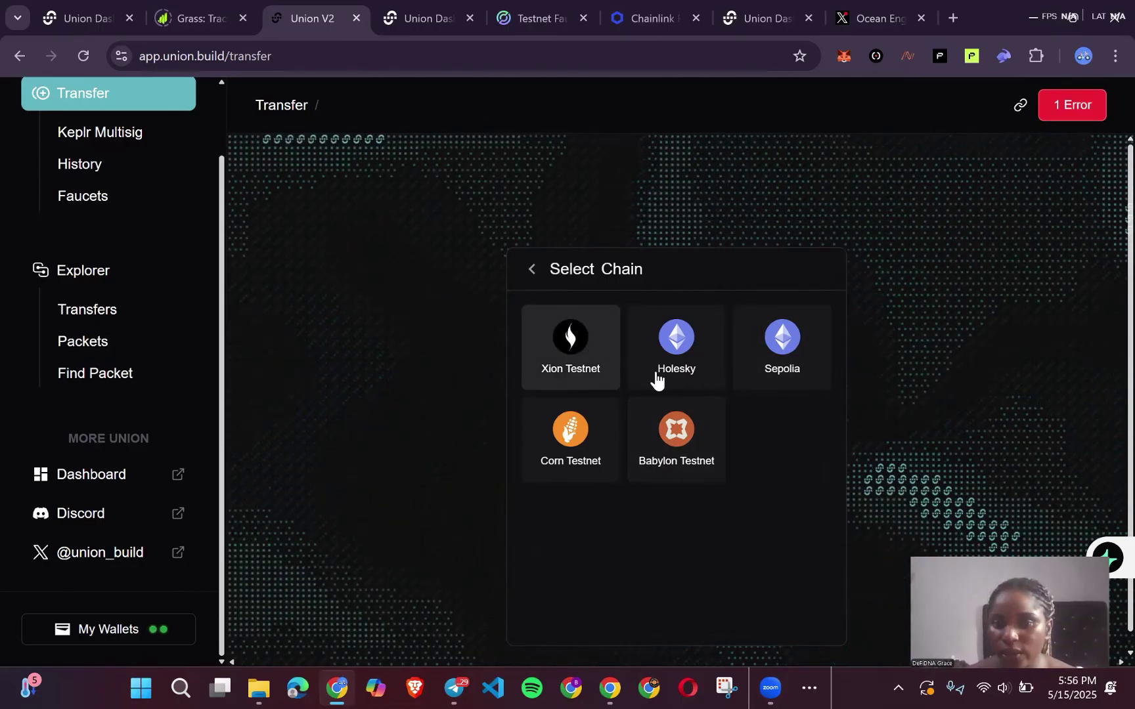
click(399, 18)
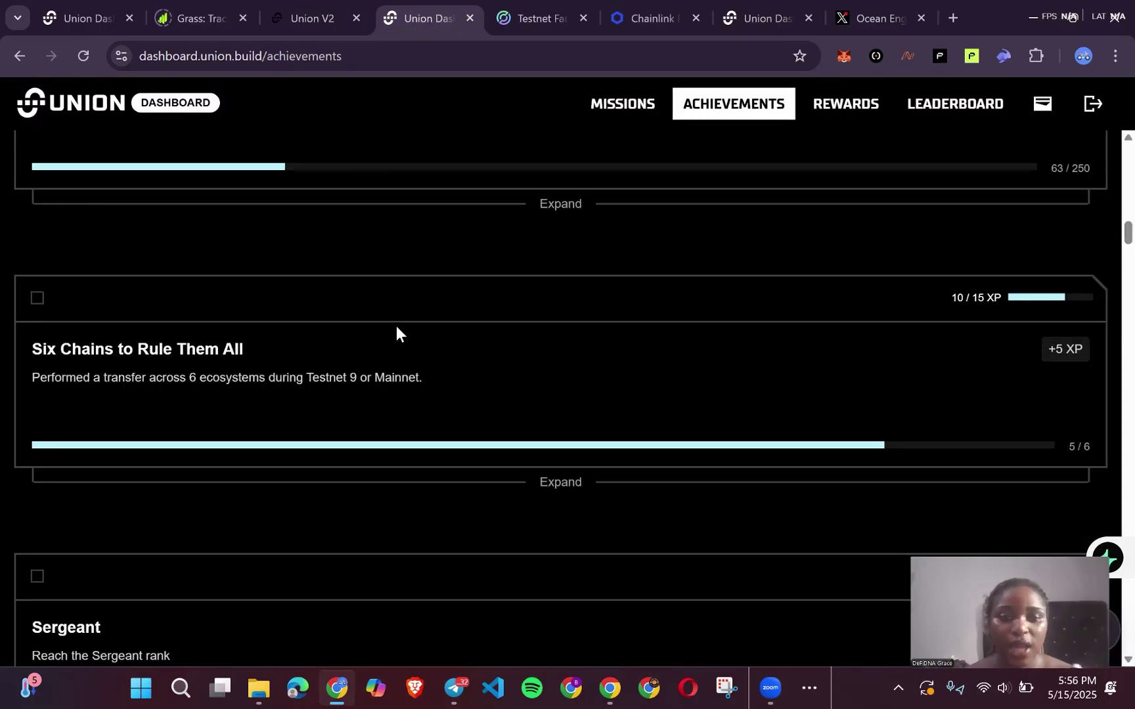
scroll(396, 325, down, 1)
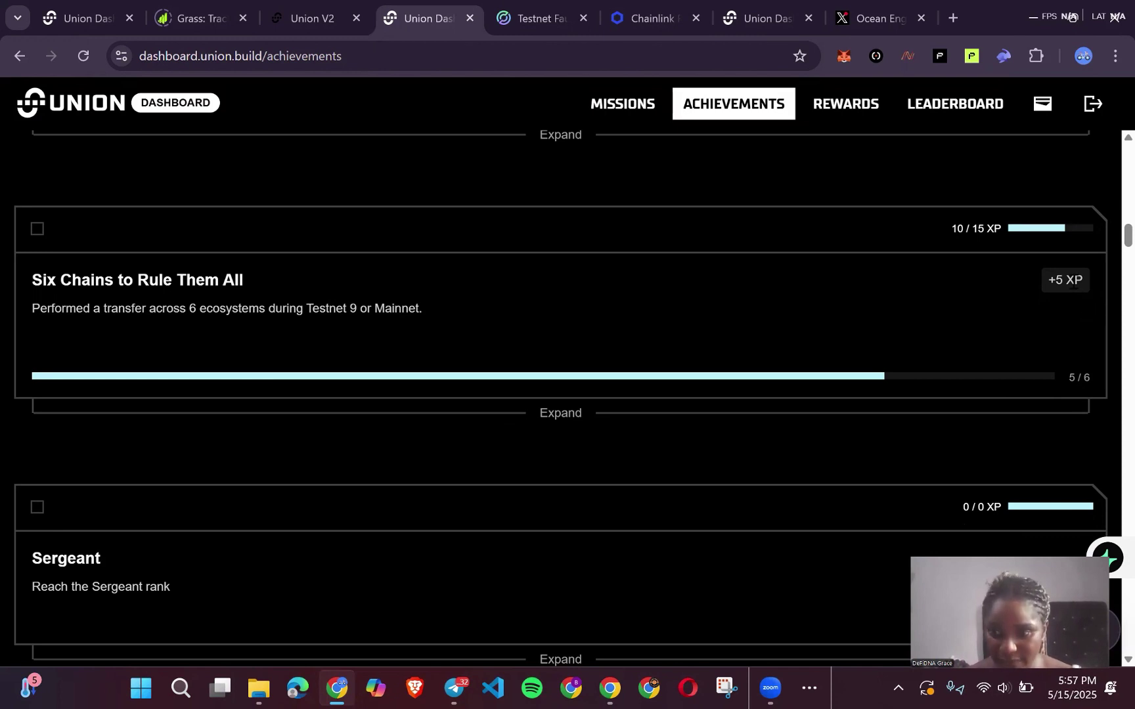
scroll(963, 371, down, 5)
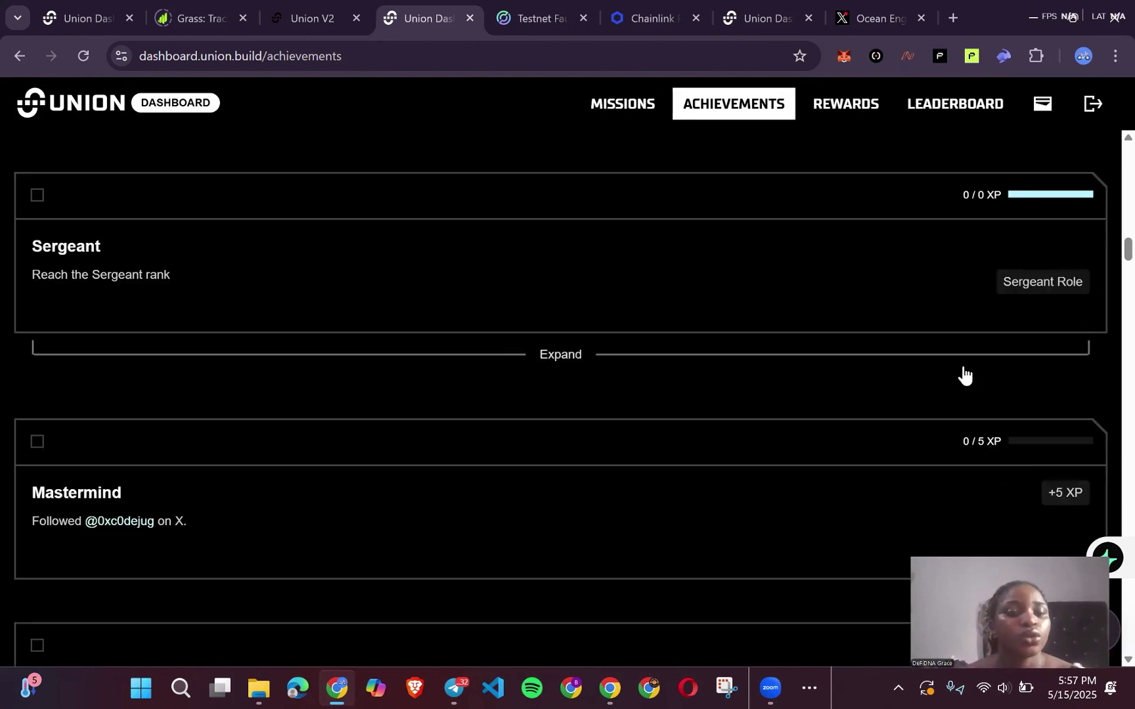
scroll(780, 453, down, 8)
scroll(780, 453, down, 15)
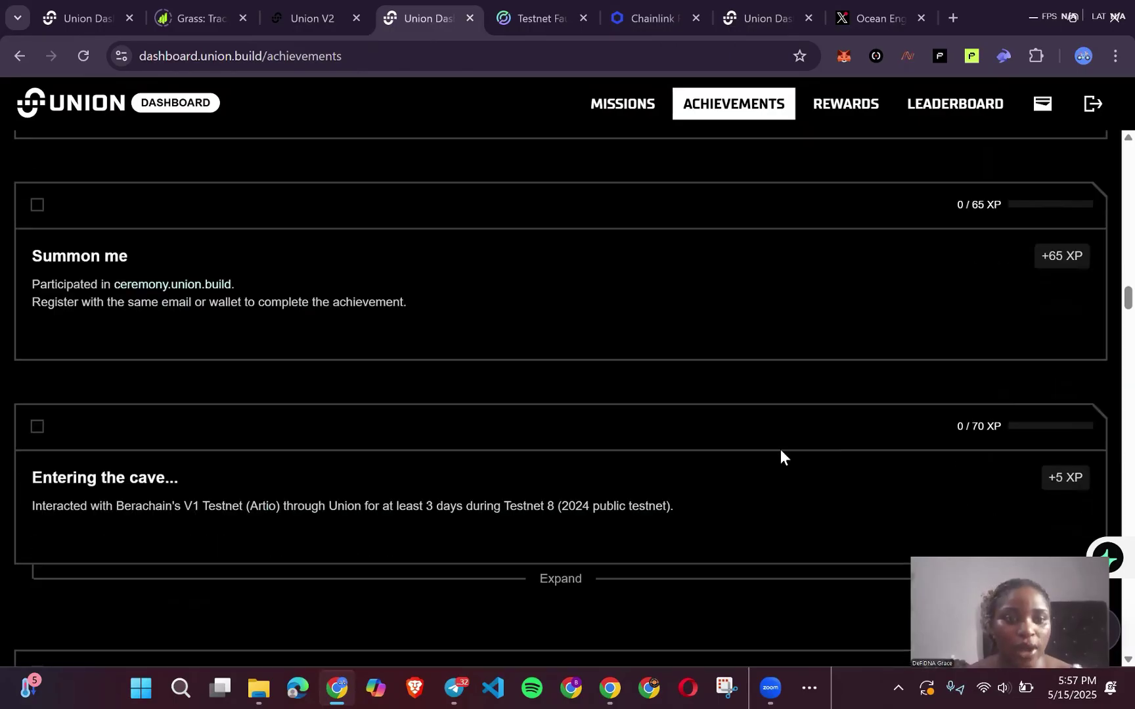
scroll(781, 459, down, 15)
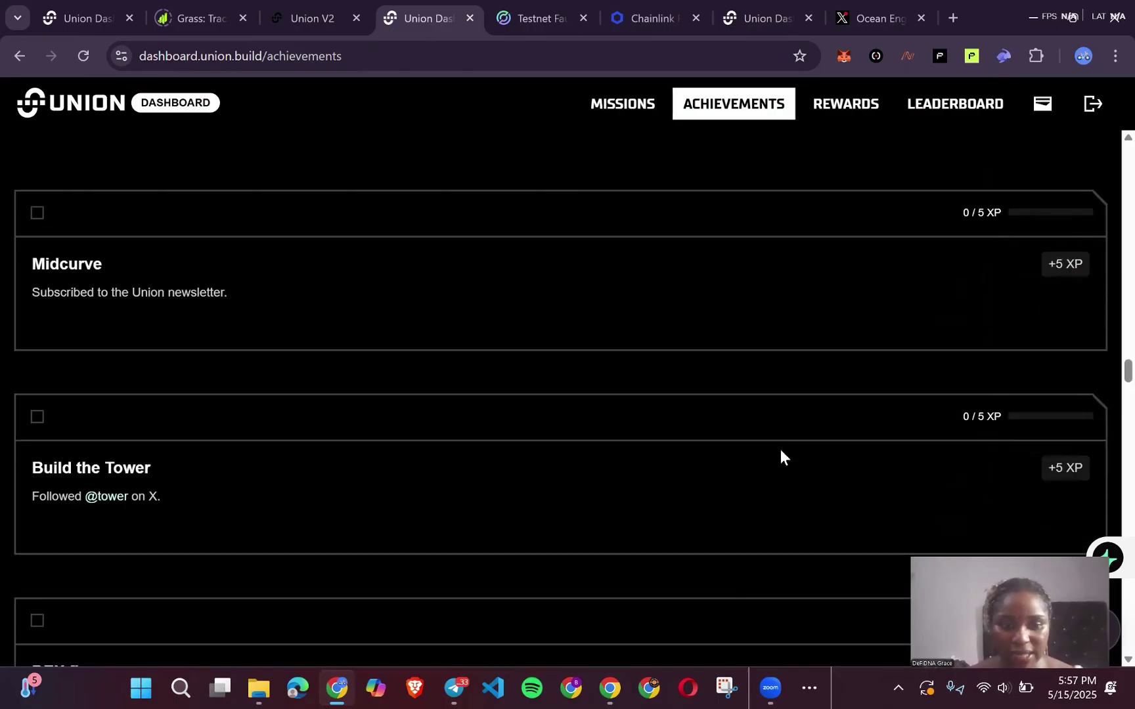
scroll(780, 453, down, 15)
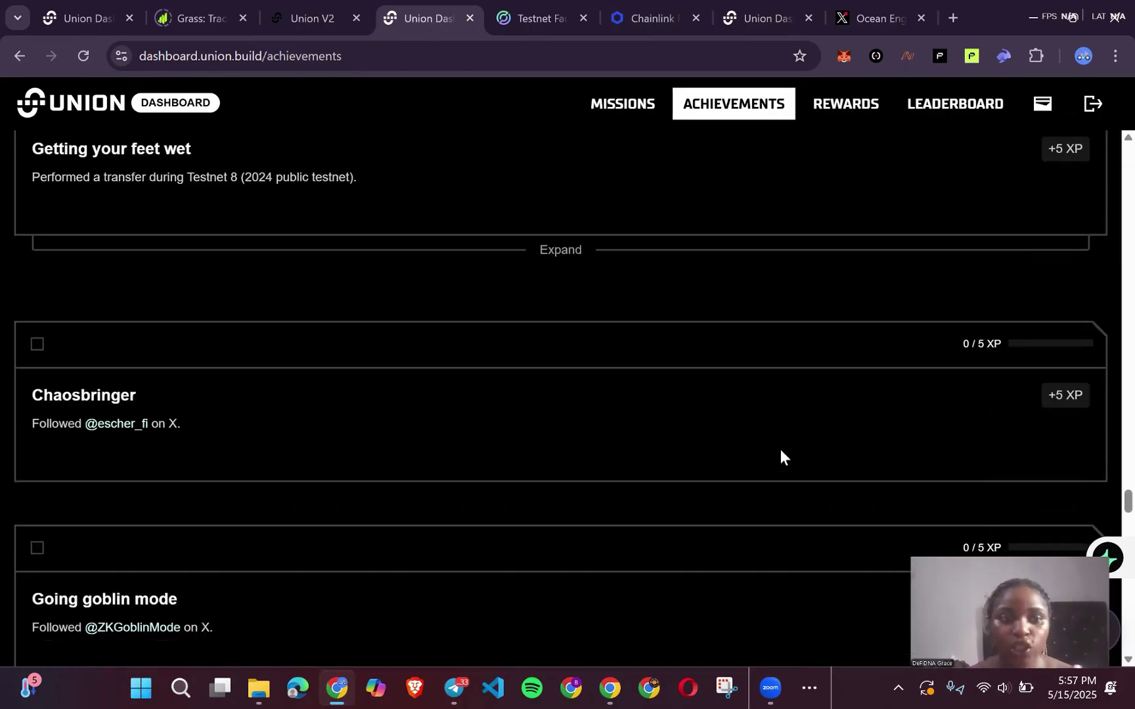
scroll(780, 453, down, 15)
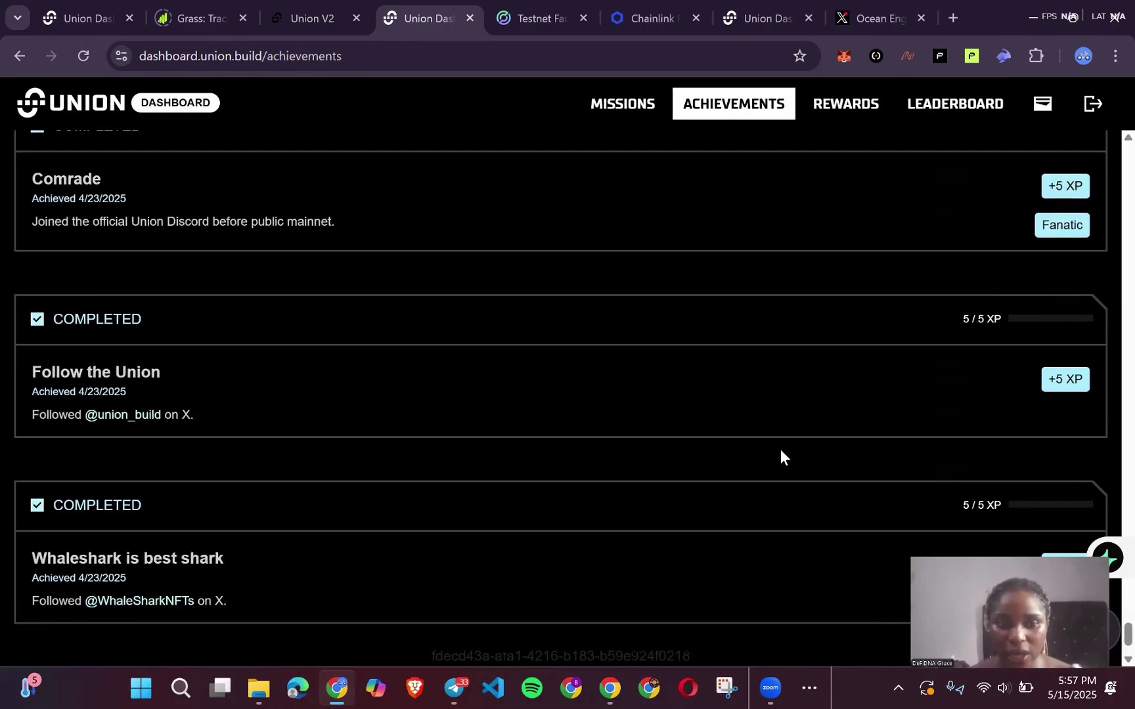
scroll(780, 453, up, 15)
scroll(780, 453, up, 15)
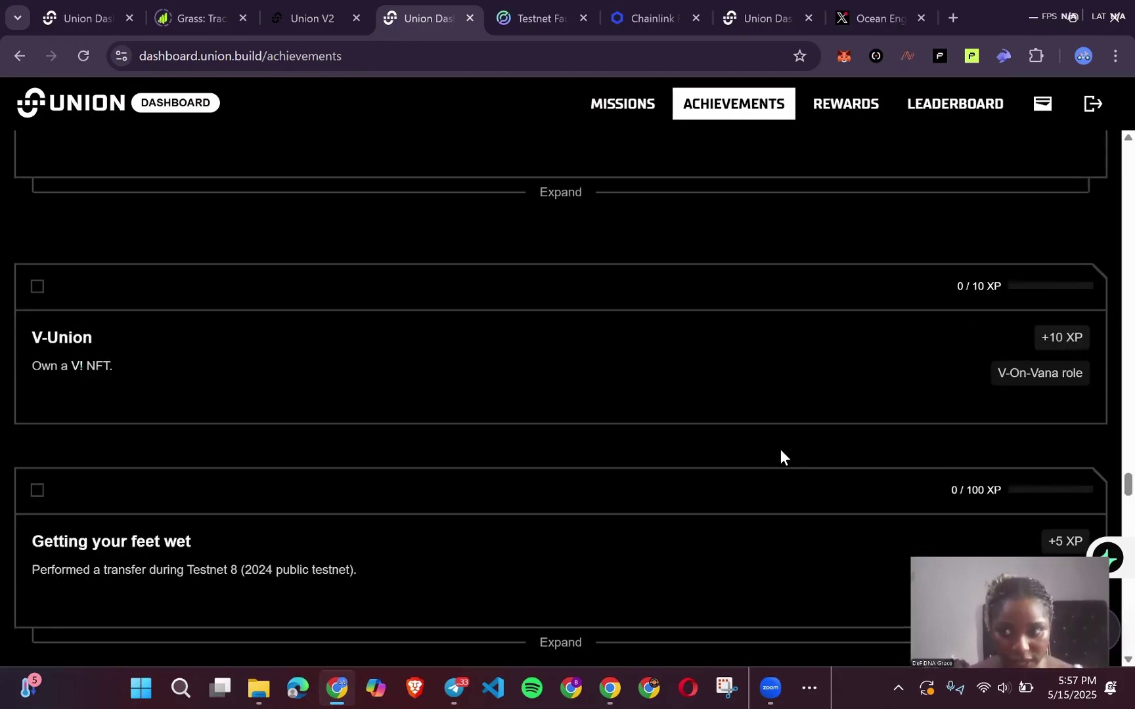
scroll(780, 453, up, 15)
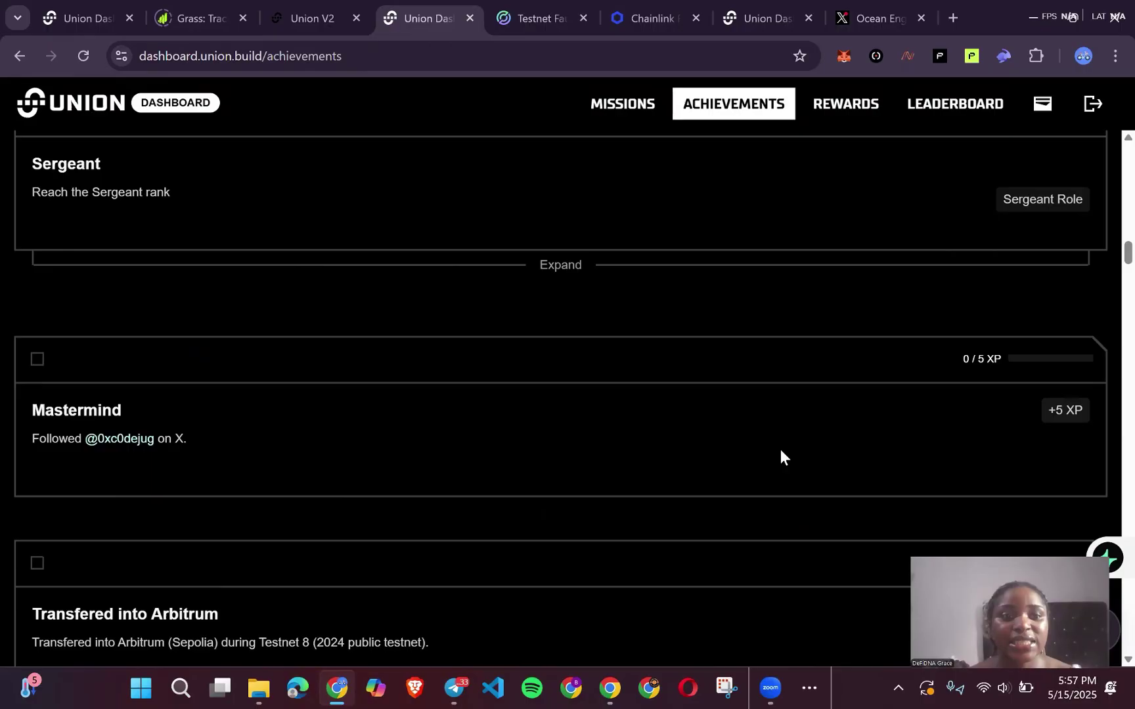
scroll(780, 449, down, 6)
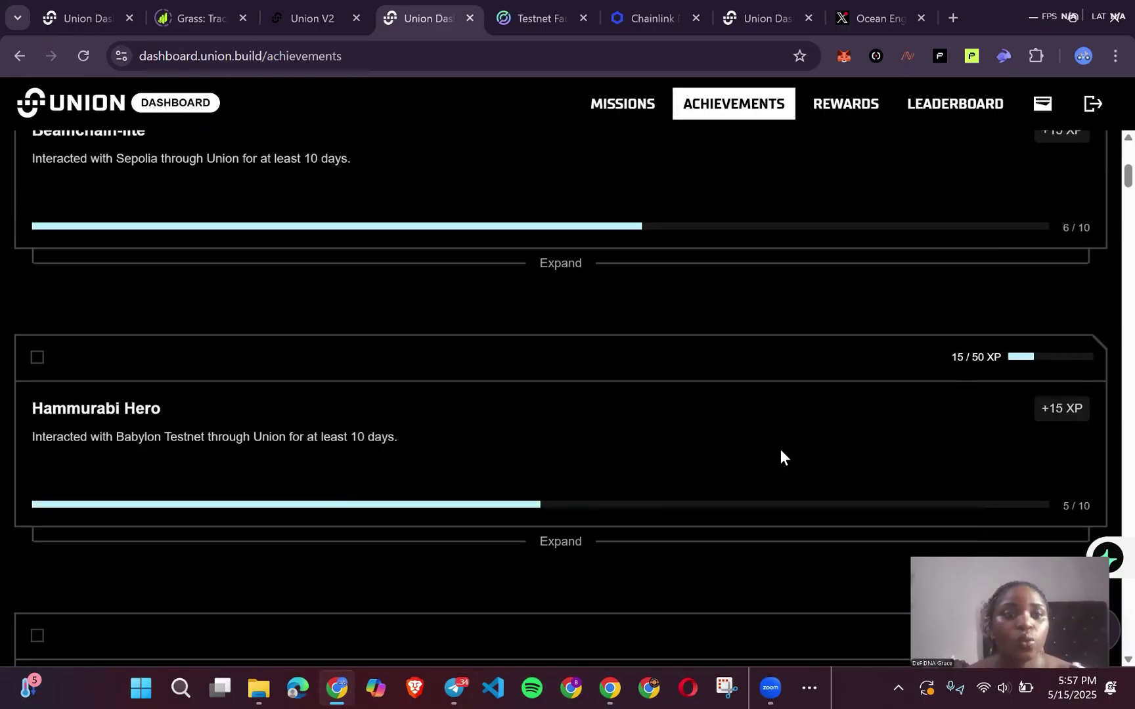
scroll(638, 468, up, 2)
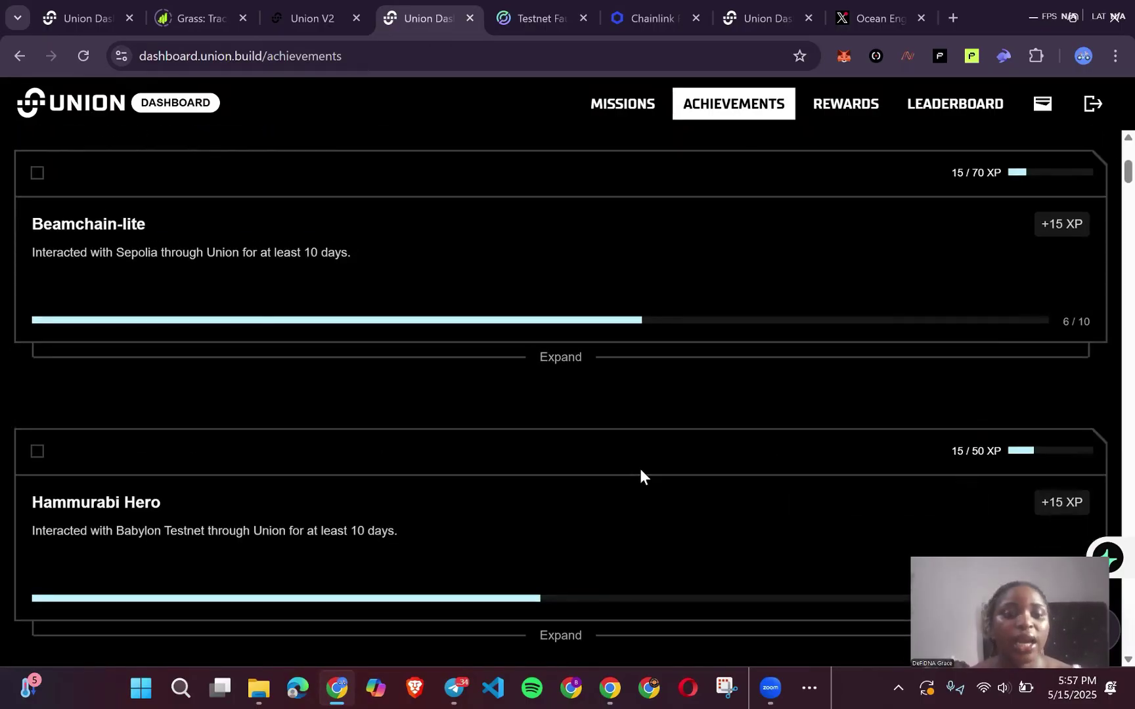
scroll(639, 475, down, 4)
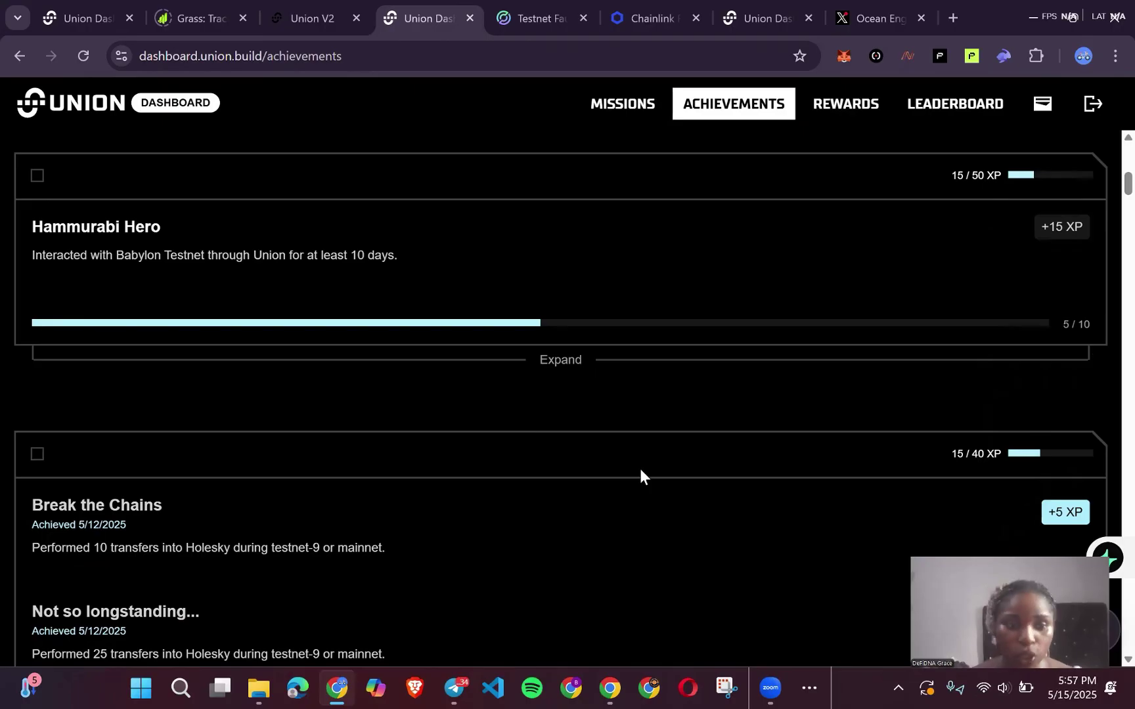
scroll(639, 468, down, 6)
scroll(638, 468, down, 7)
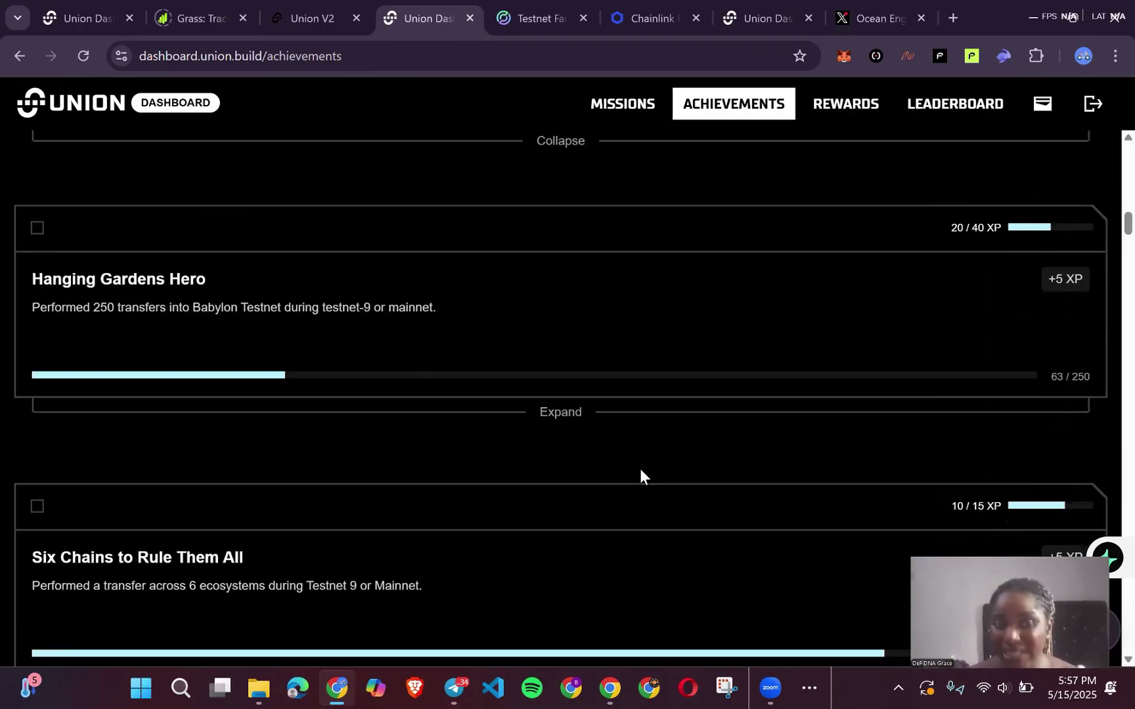
scroll(641, 470, down, 1)
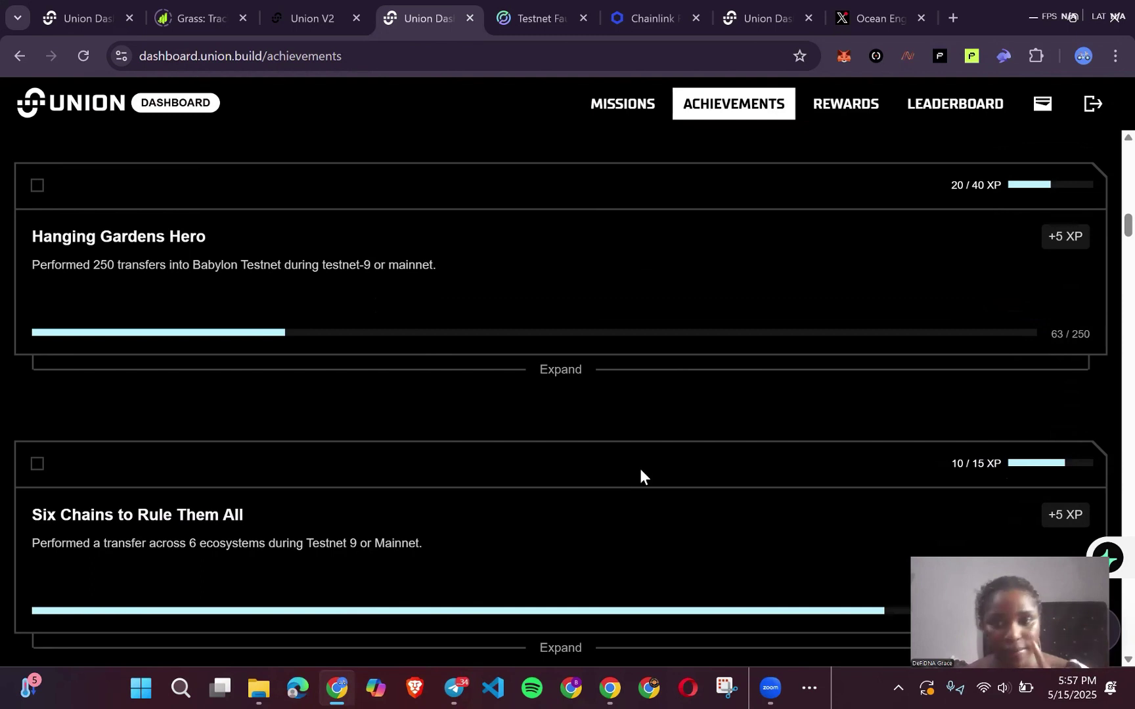
Open Union V2's Faucet page listing OKX, Alchemy, Chainlink and Circle faucets.
click(333, 16)
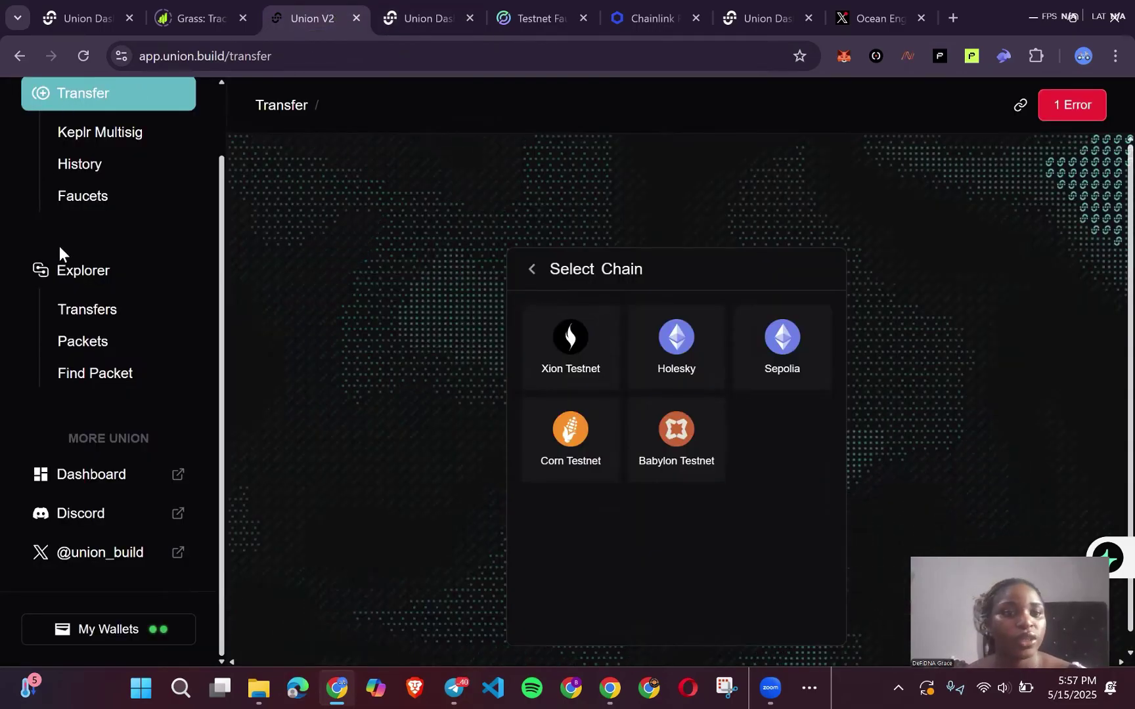
scroll(59, 246, up, 1)
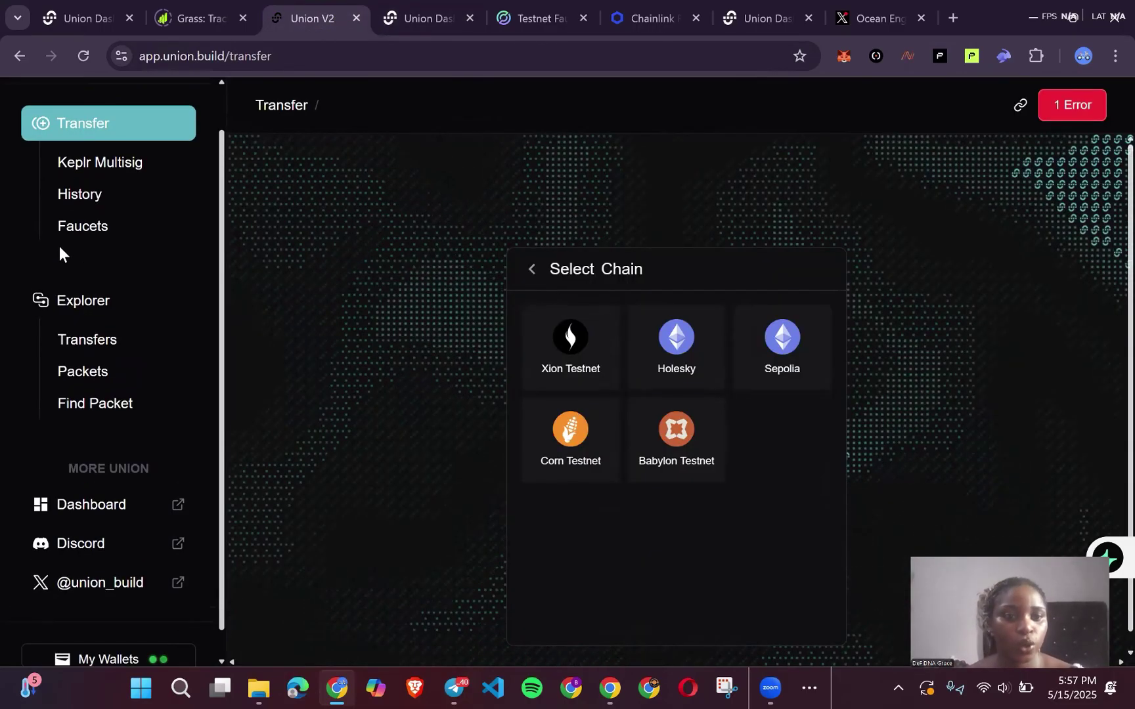
click(94, 234)
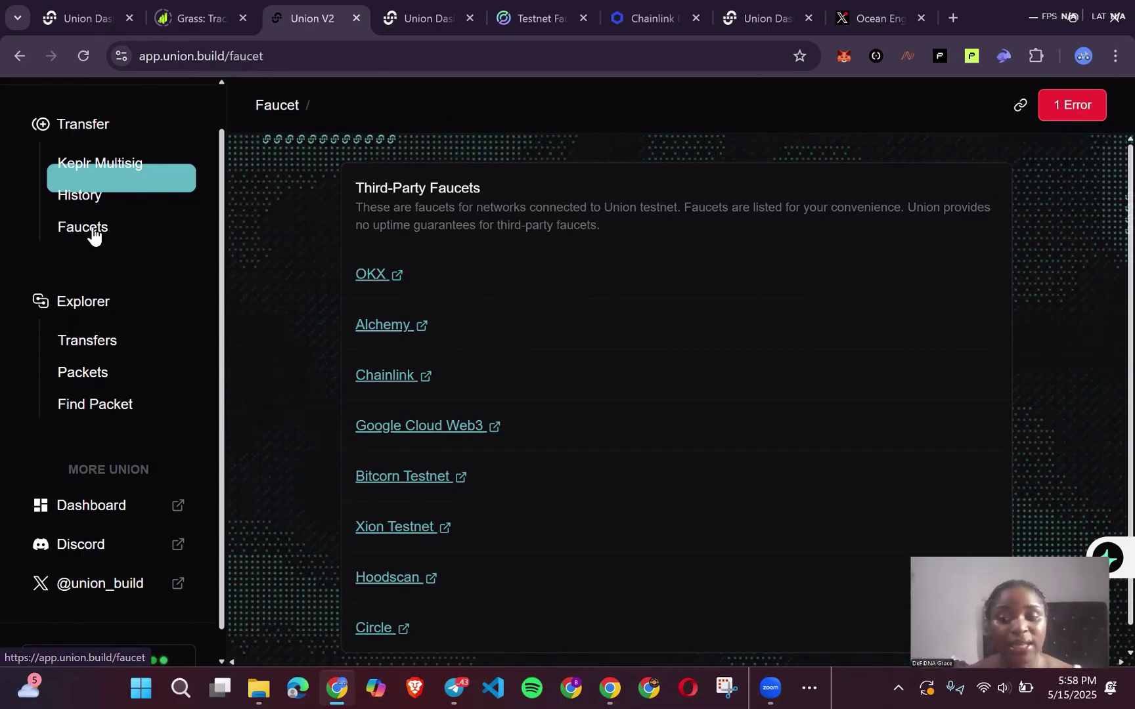
Open Alchemy's Ethereum Sepolia Faucet offering 0.1 Sepolia ETH per 72 hrs.
click(402, 336)
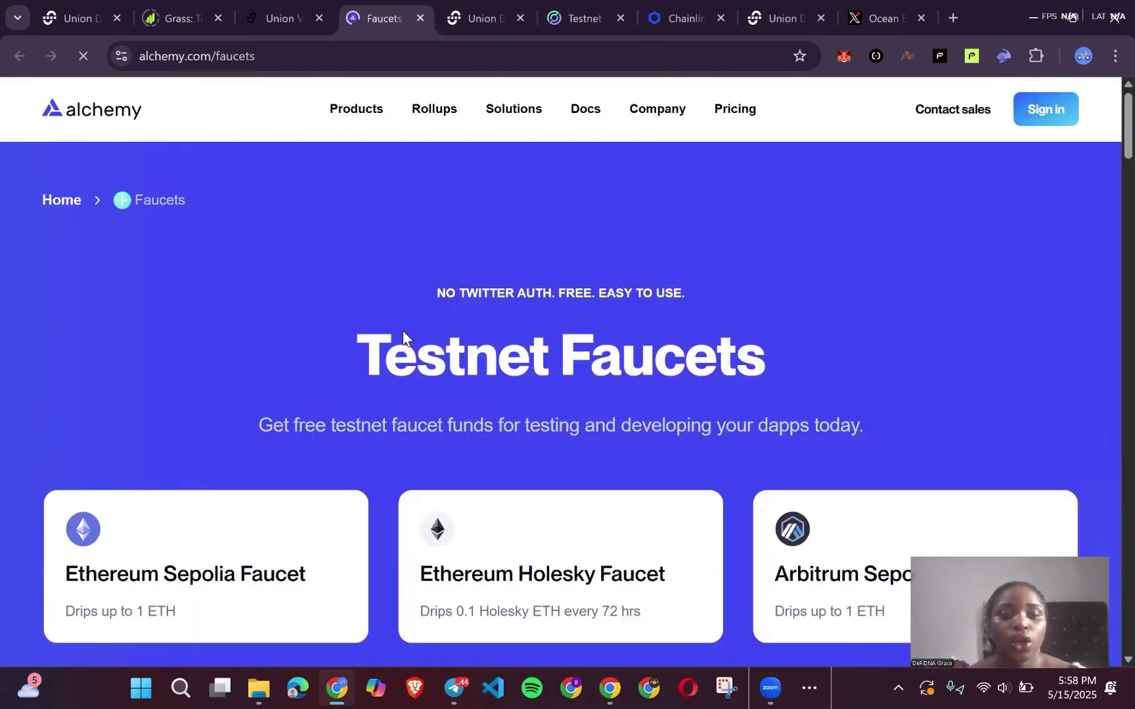
scroll(403, 331, down, 2)
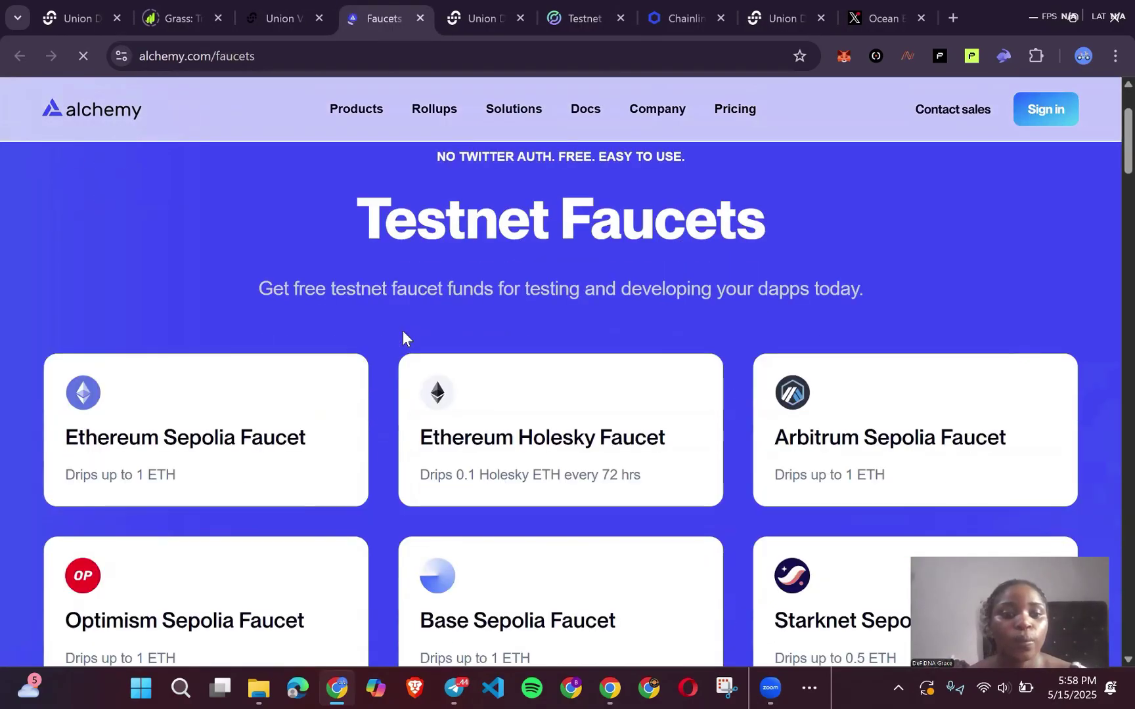
click(229, 382)
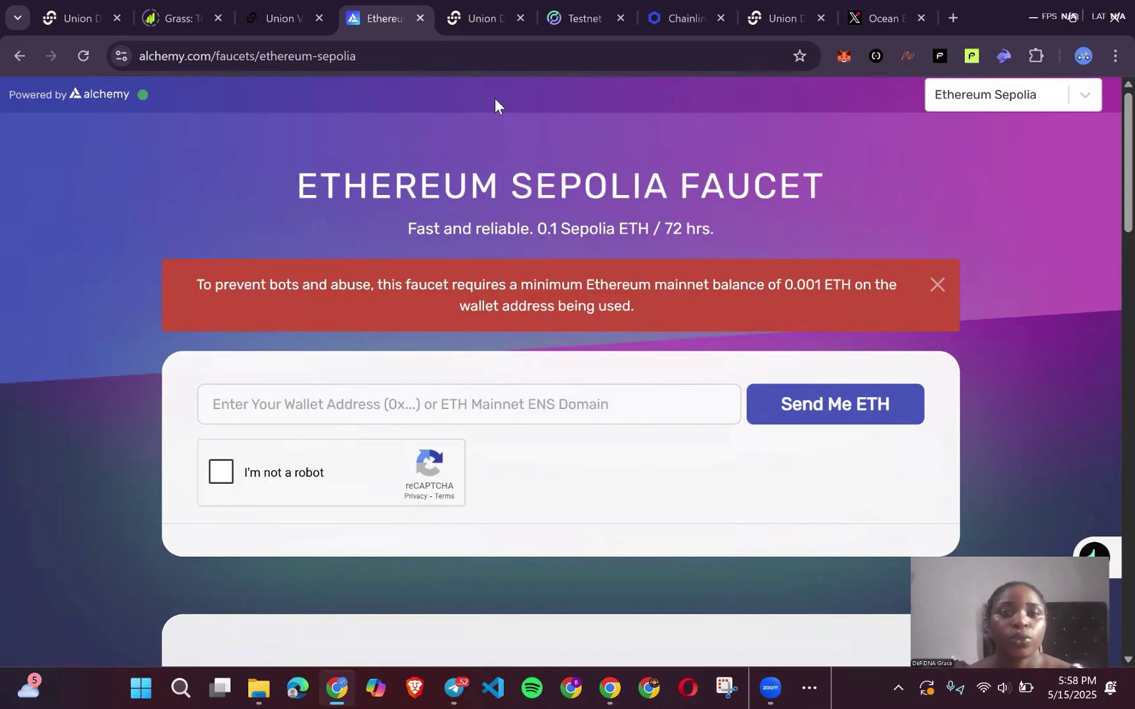
Close the Alchemy faucet, preview the Transfer source chains, and return to Faucets.
click(420, 17)
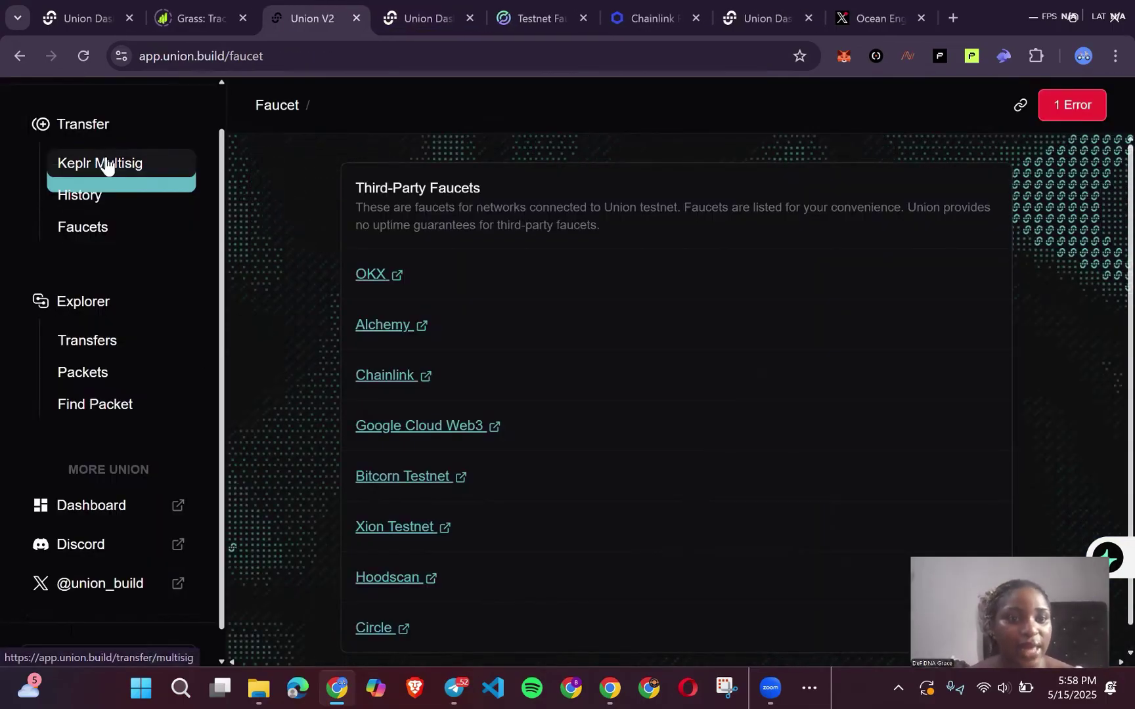
scroll(110, 221, up, 1)
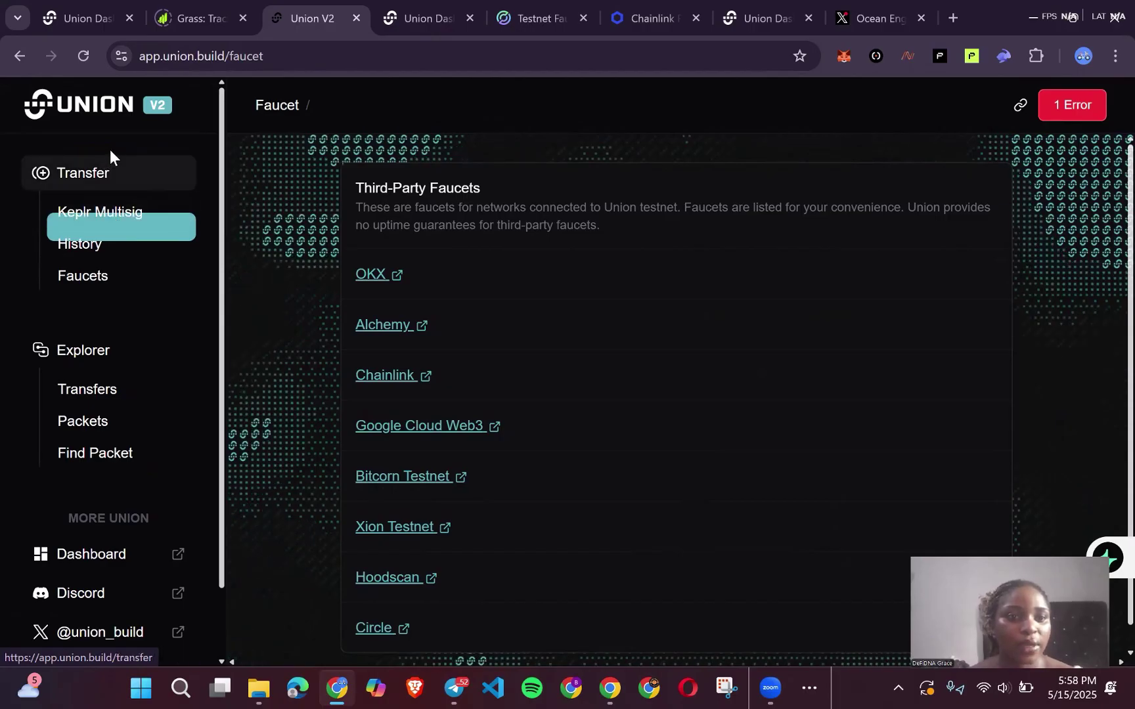
click(109, 188)
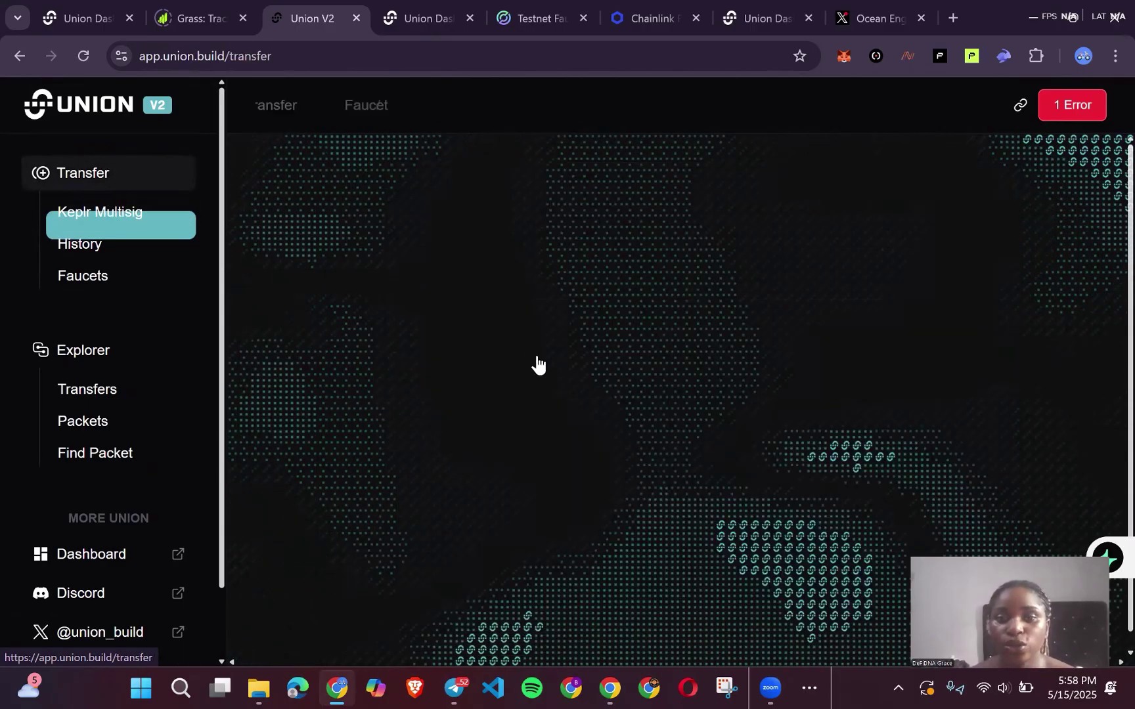
click(552, 362)
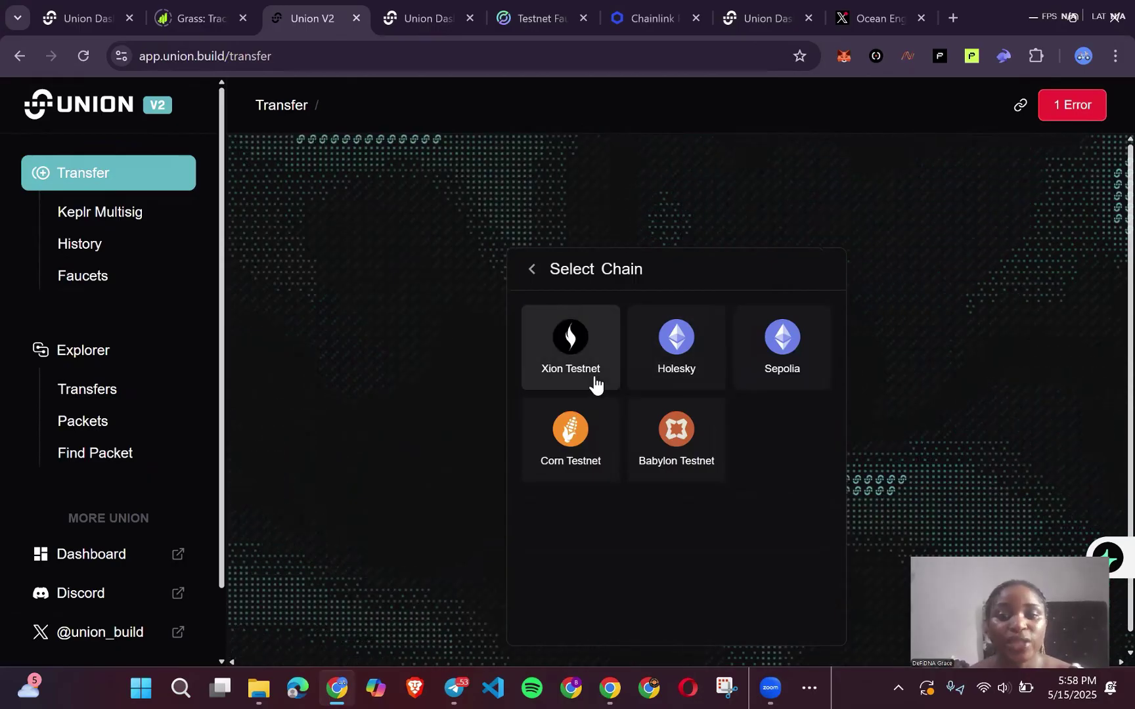
click(98, 275)
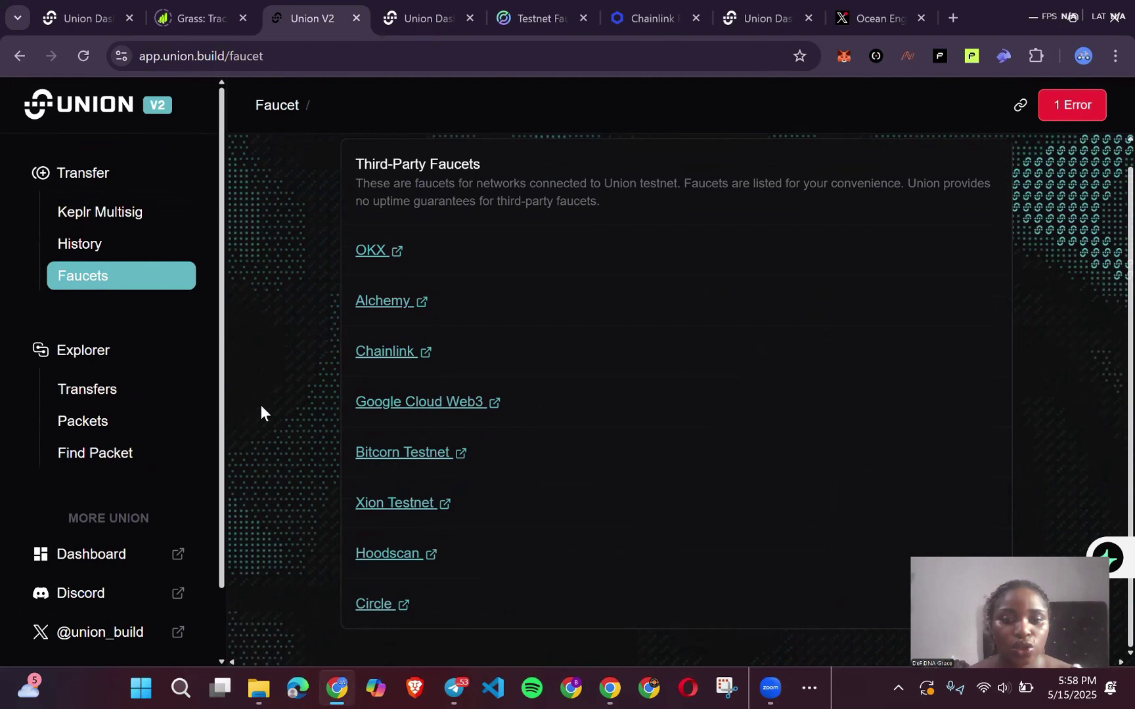
Open the Xion Testnet faucet and try connecting Keplr, dismissing its unlock prompt.
click(394, 524)
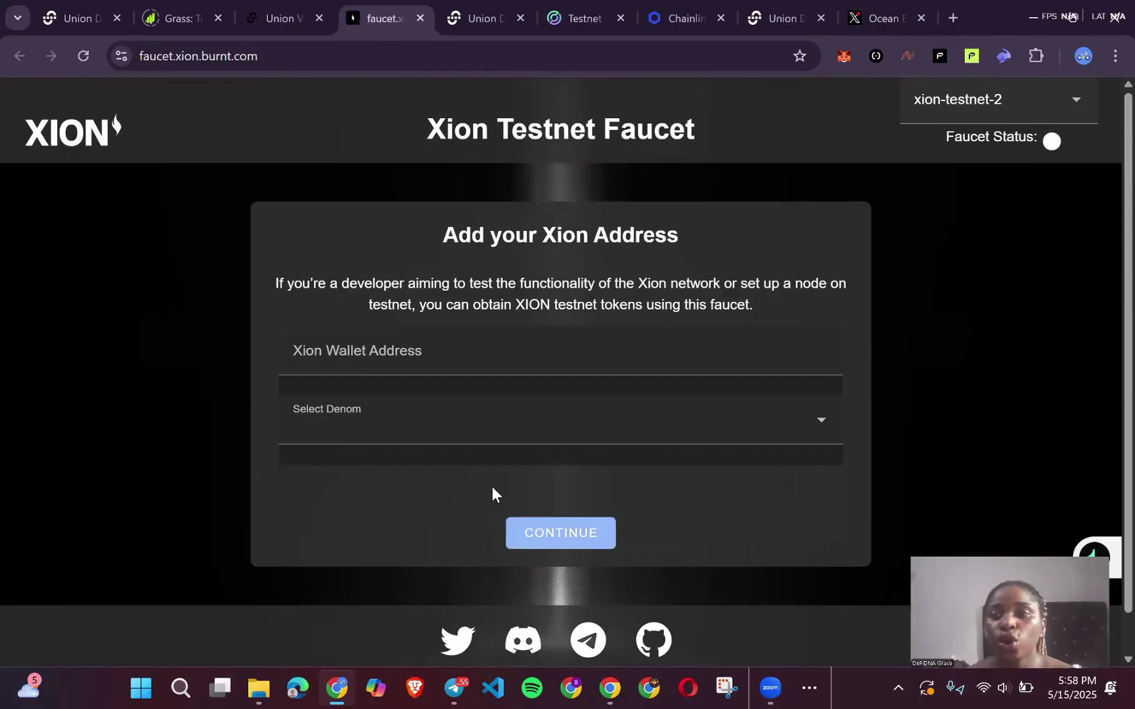
click(1027, 58)
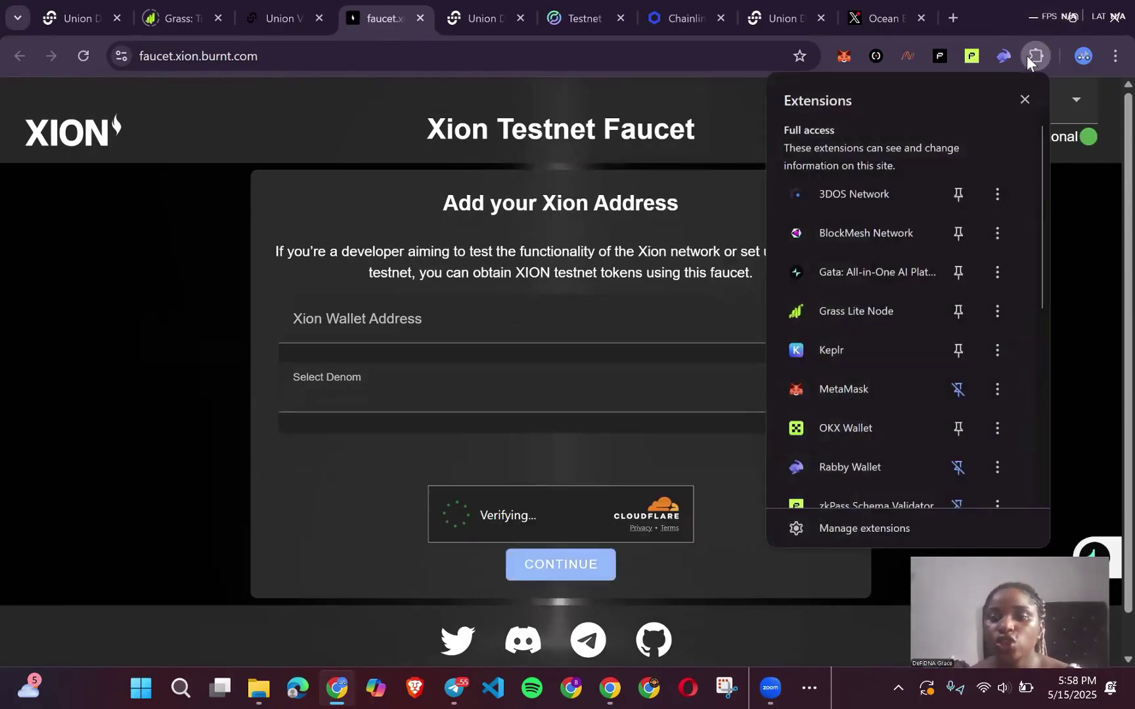
click(893, 362)
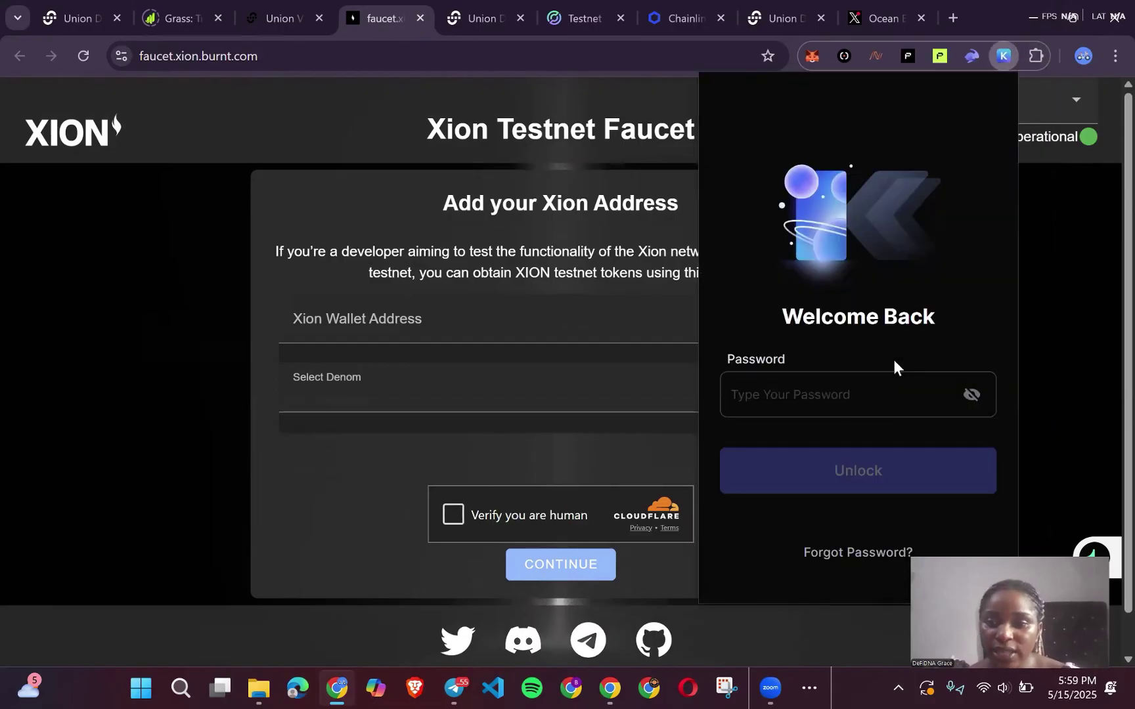
right_click(892, 359)
click(1053, 388)
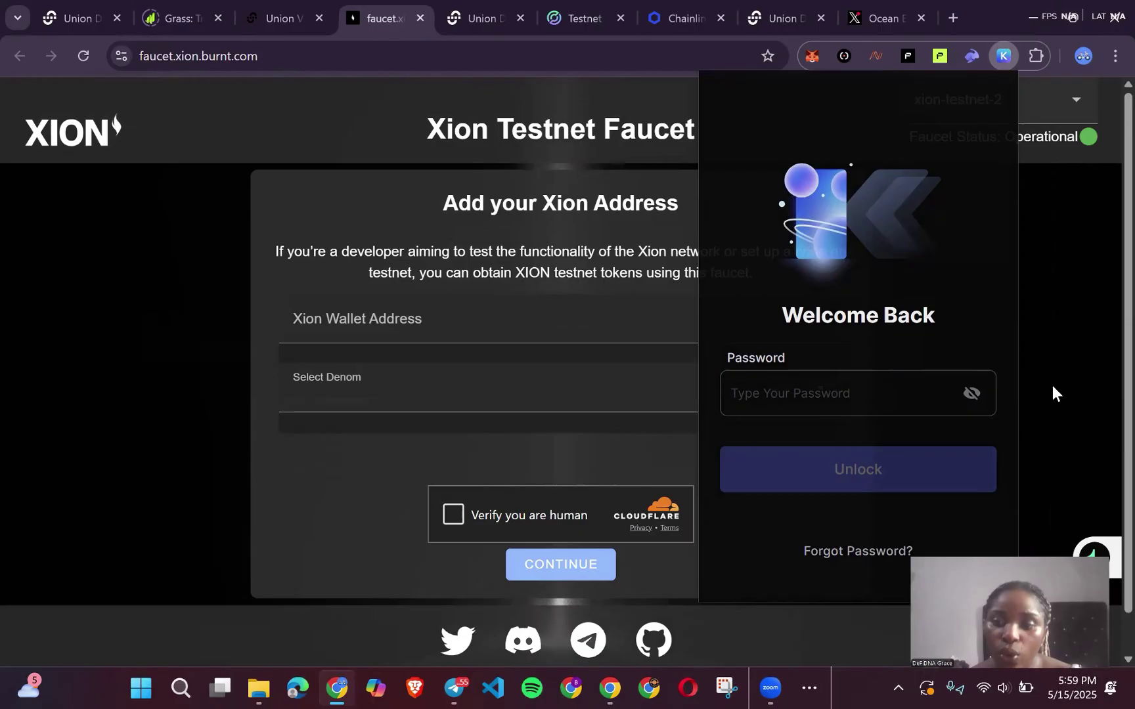
click(1052, 387)
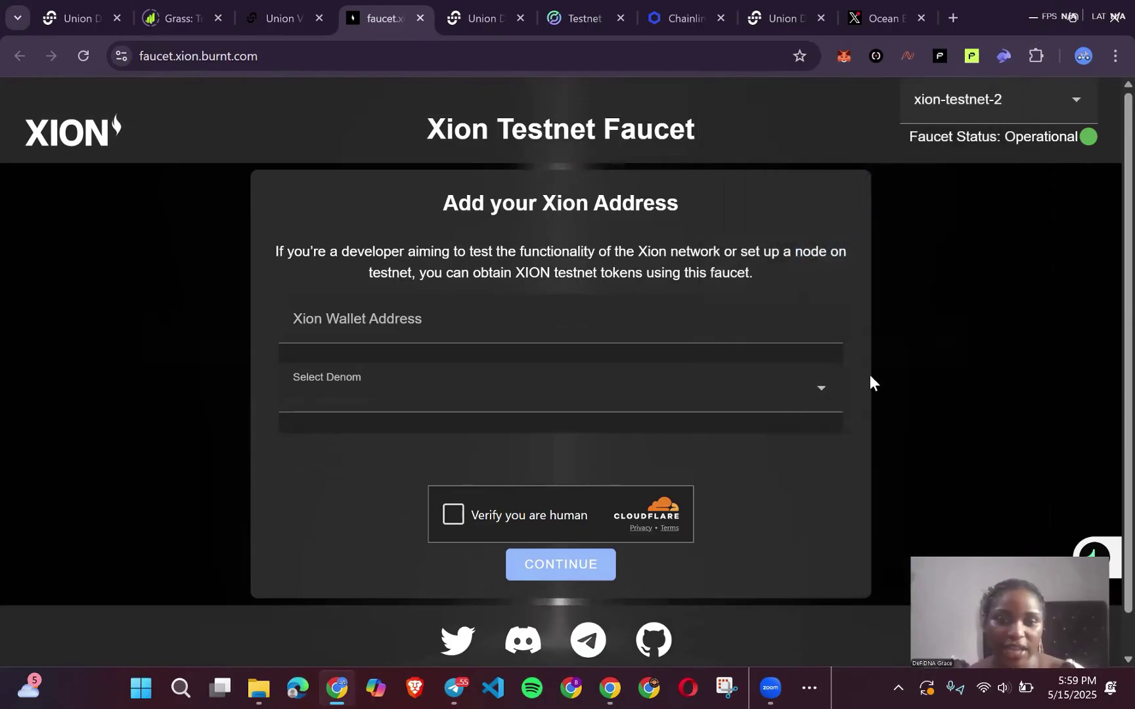
Check the address field and XION/USDC denoms, then close the Xion faucet.
click(692, 320)
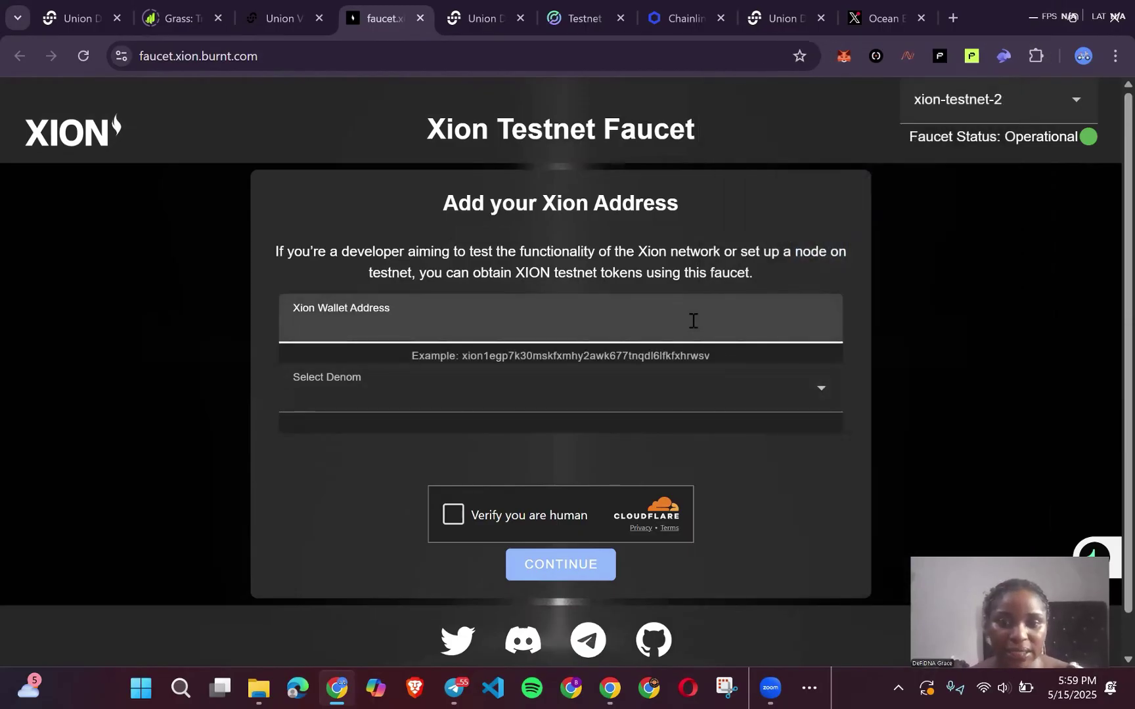
click(680, 399)
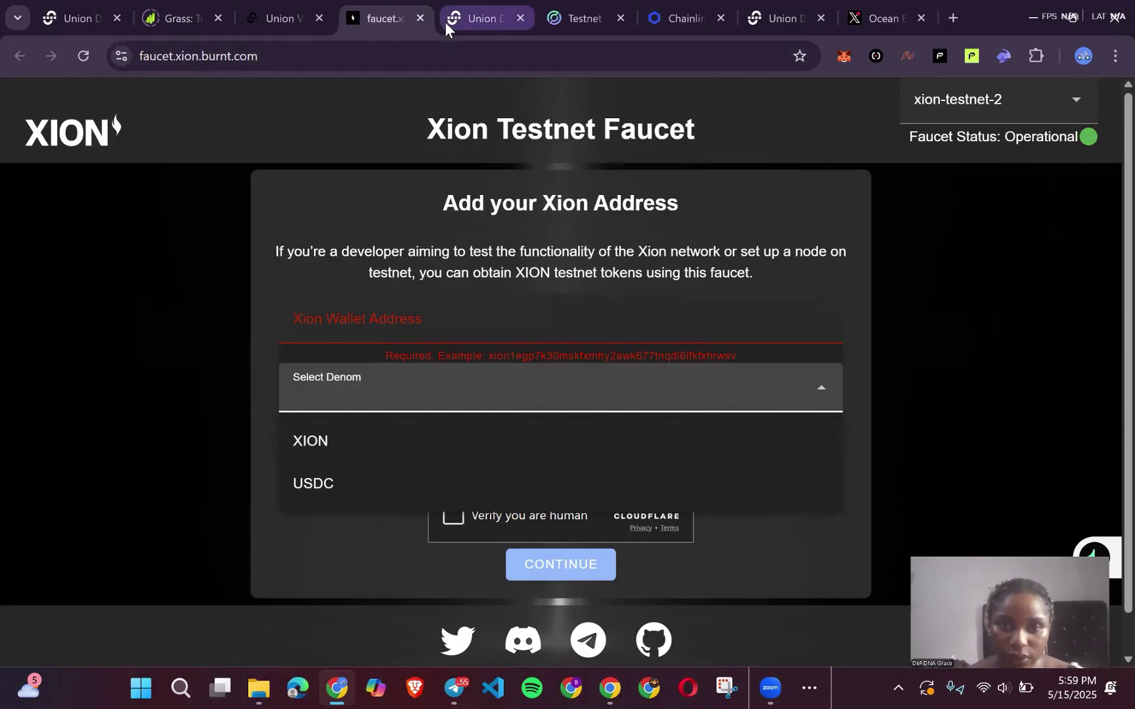
click(419, 18)
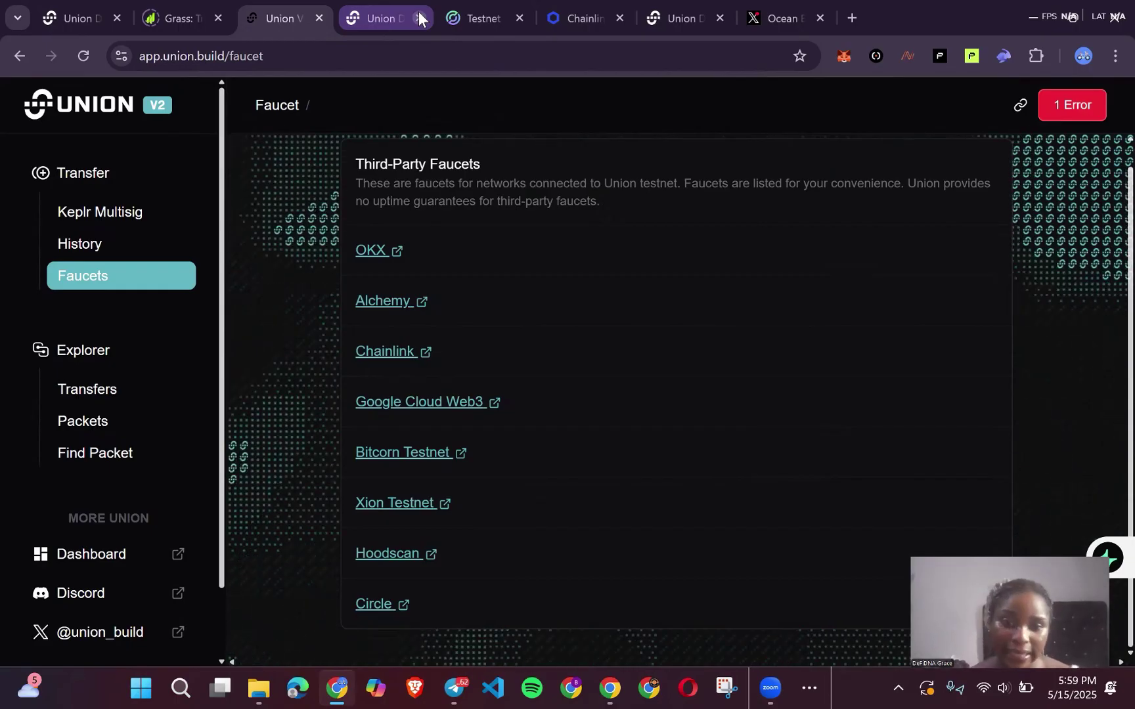
Open Chainlink Faucets and show all available faucets.
click(388, 355)
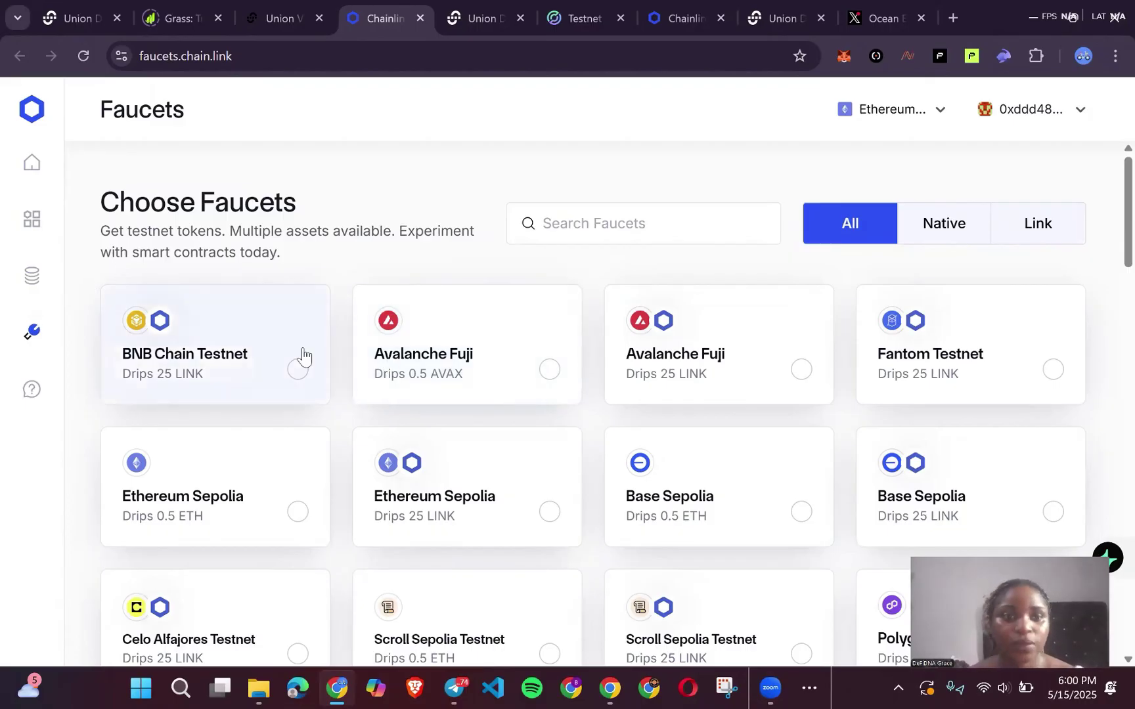
scroll(302, 355, down, 7)
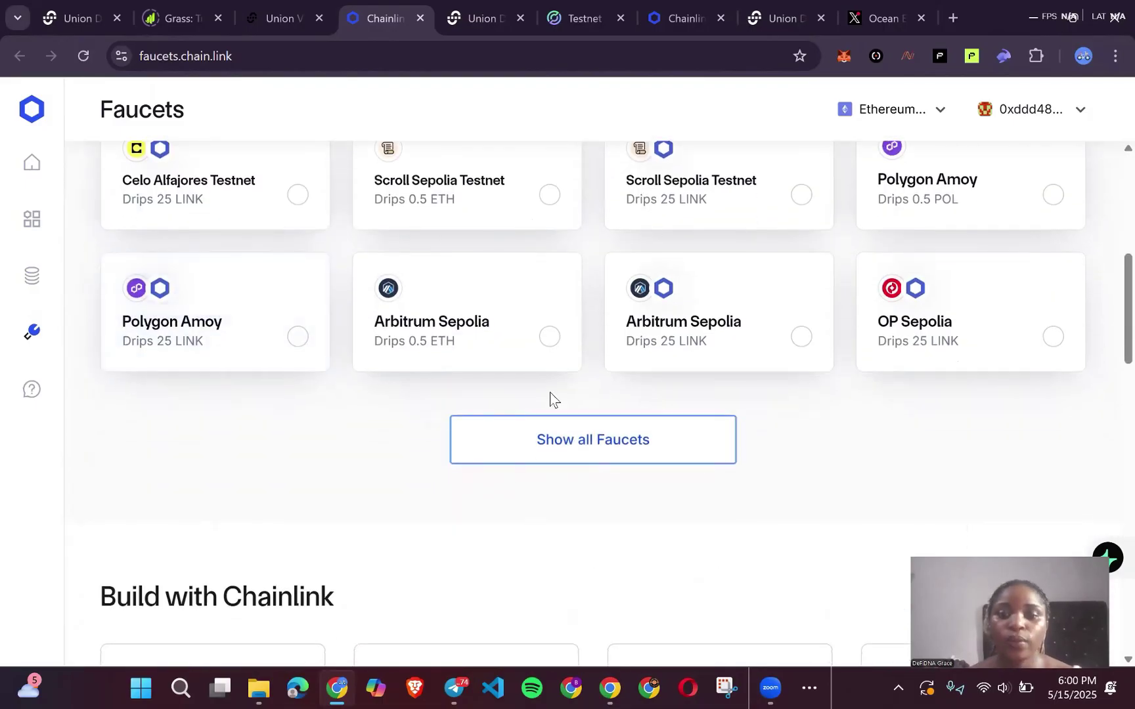
click(548, 440)
scroll(524, 398, down, 5)
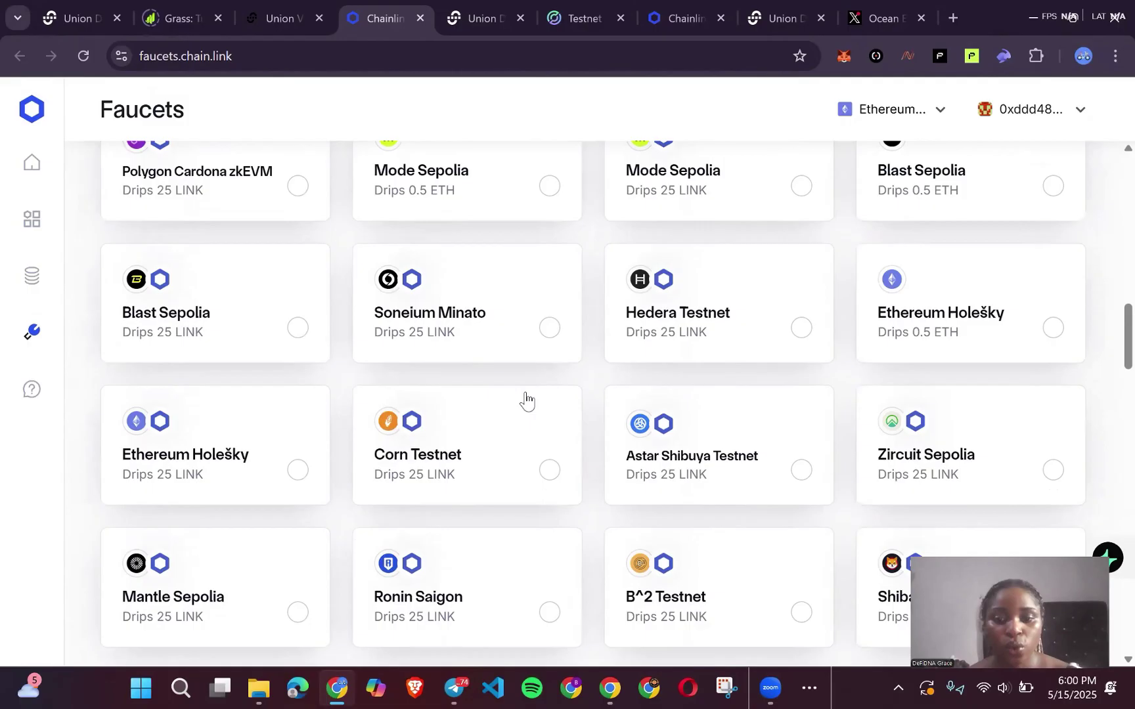
scroll(526, 400, down, 7)
scroll(525, 399, up, 2)
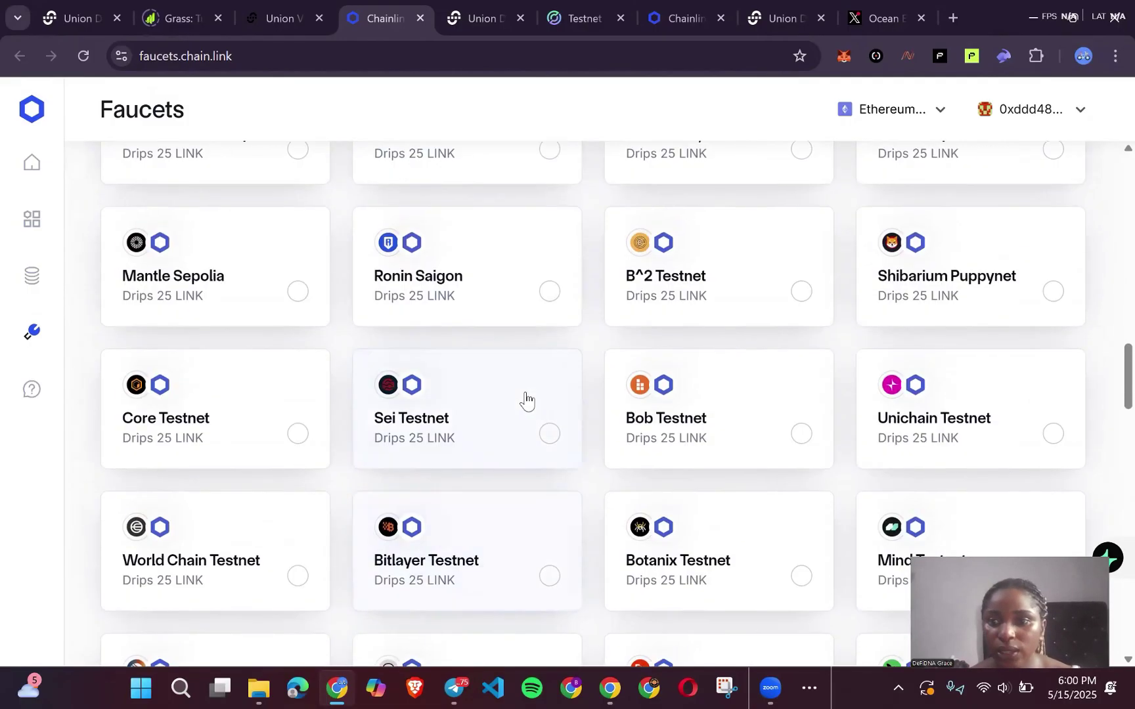
scroll(526, 400, up, 5)
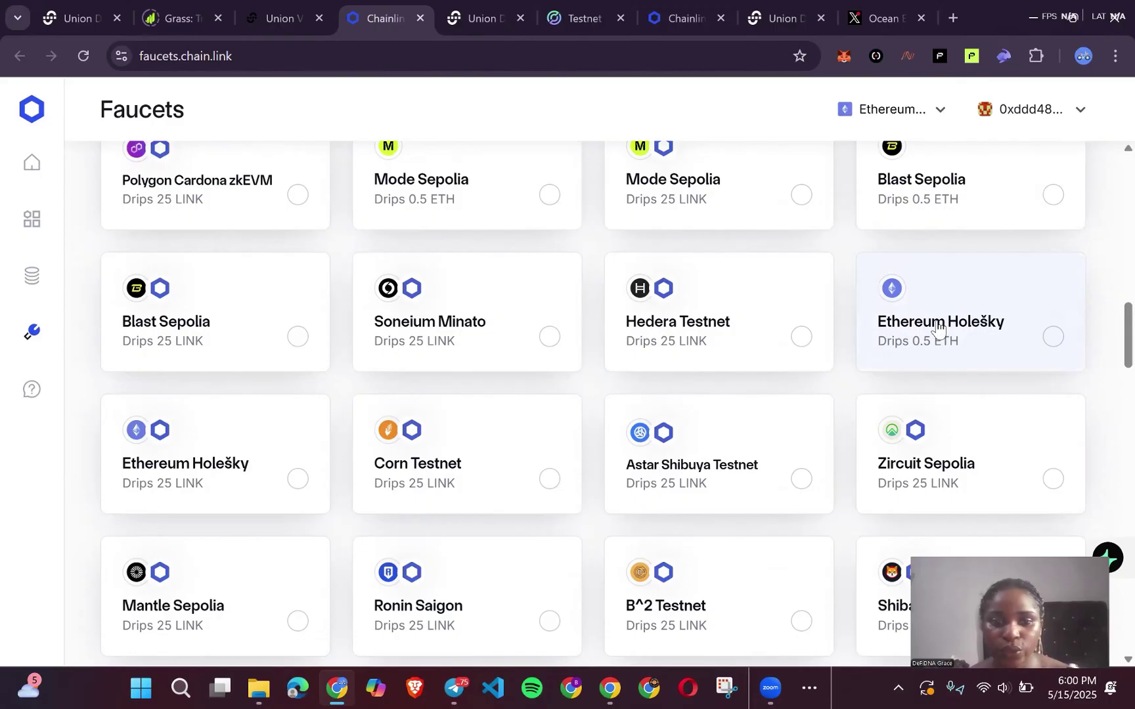
Select Ethereum Holešky 0.5 ETH, continue, and pass the Cloudflare human check.
click(937, 328)
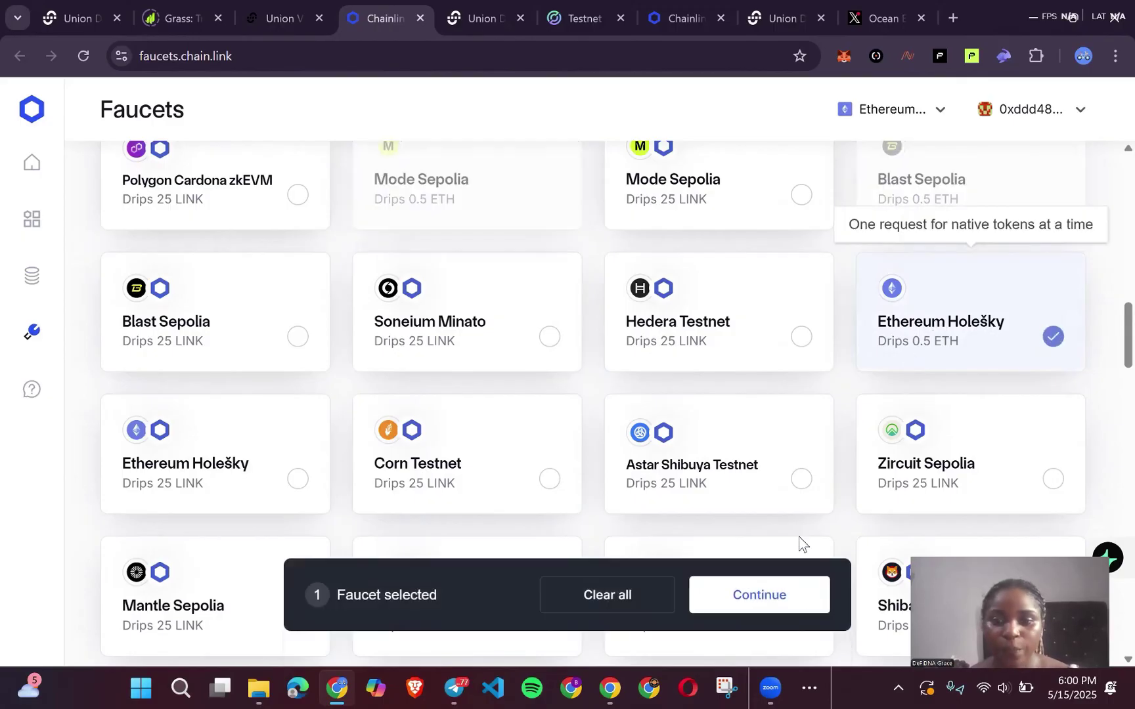
click(777, 577)
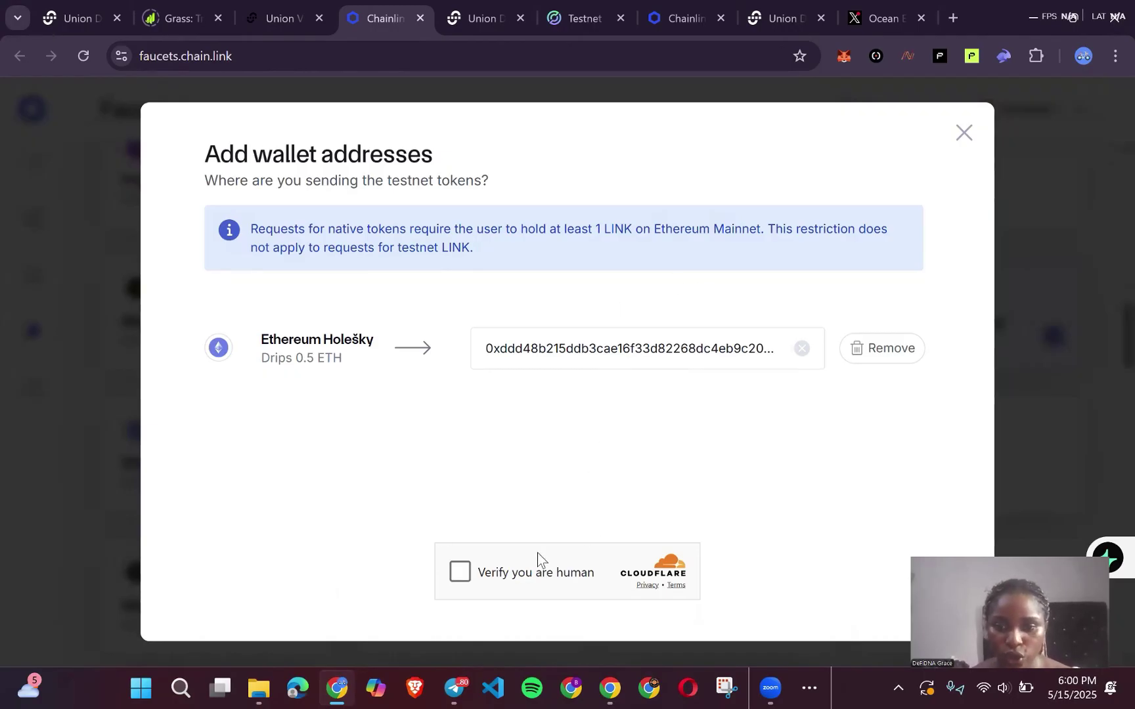
click(461, 575)
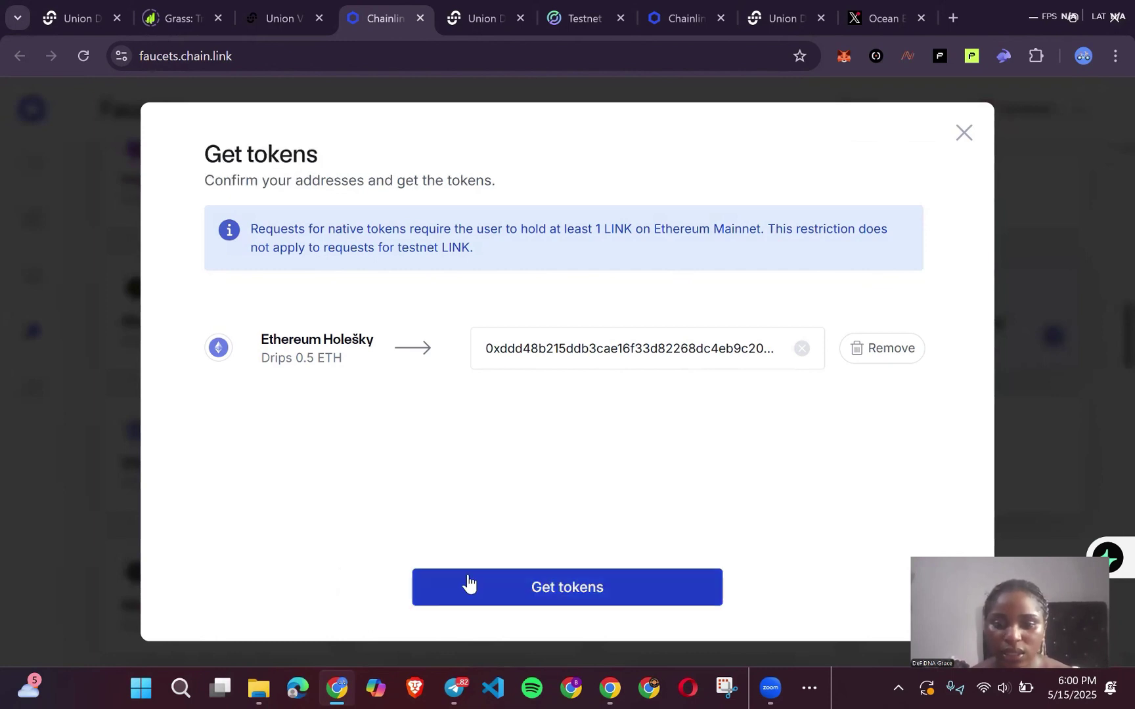
Close Chainlink, preview the Transfer source chains, and return to the Faucet list.
click(420, 18)
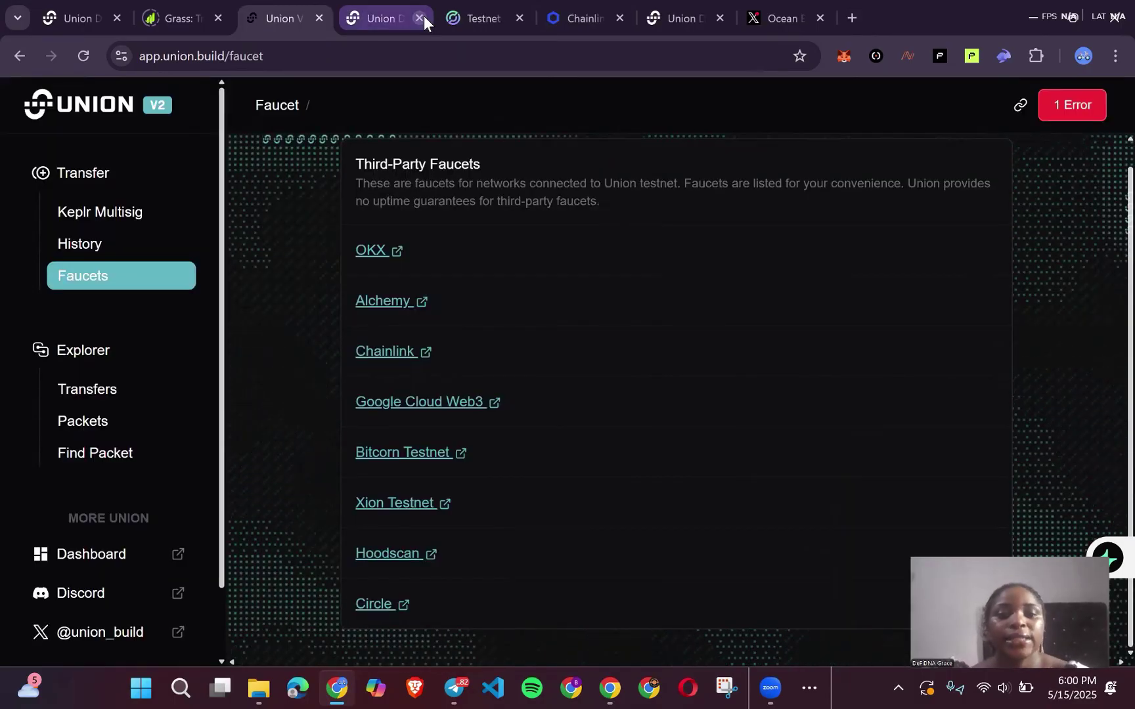
click(46, 176)
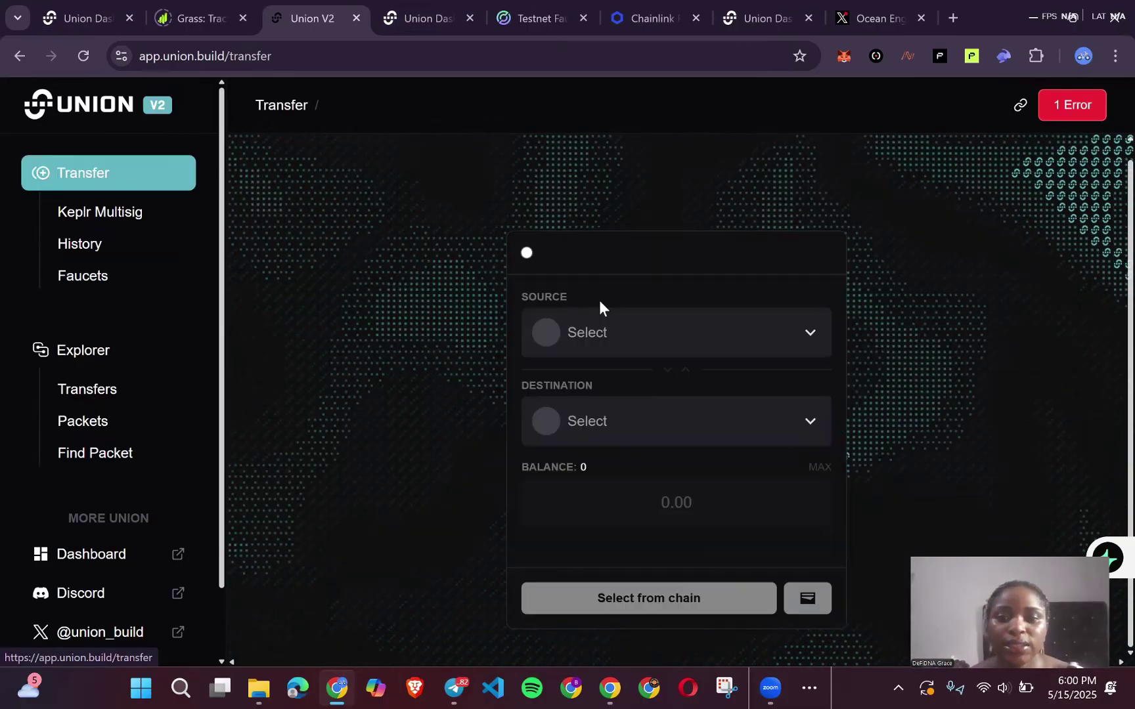
click(603, 342)
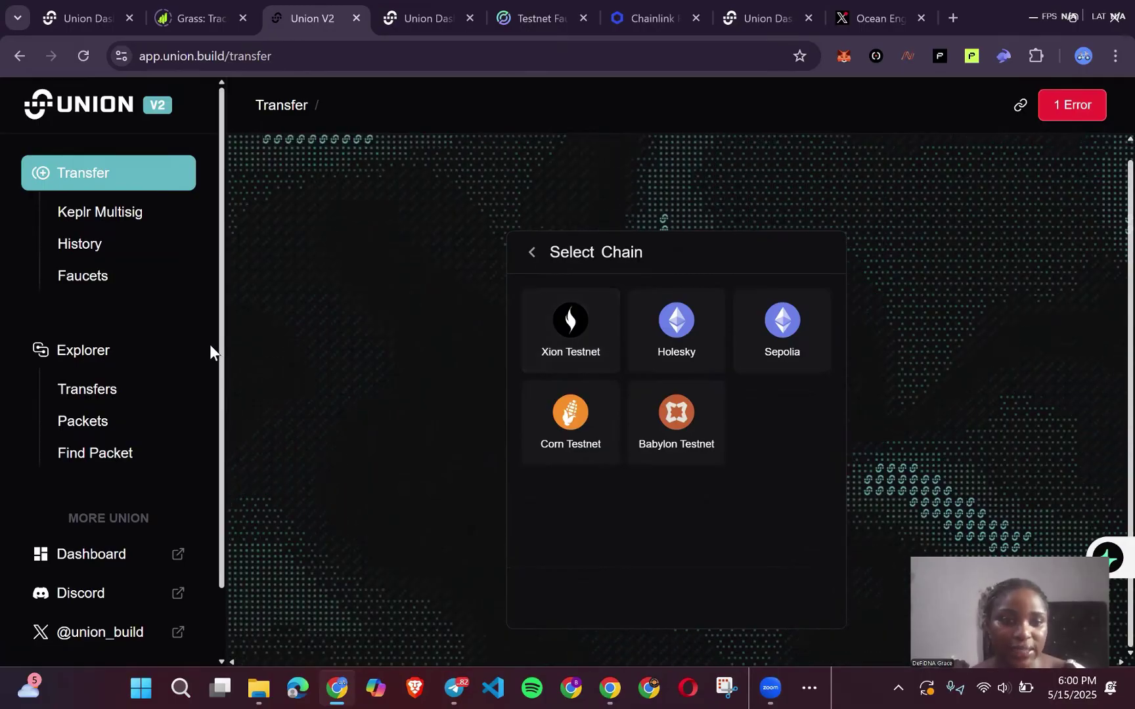
click(80, 281)
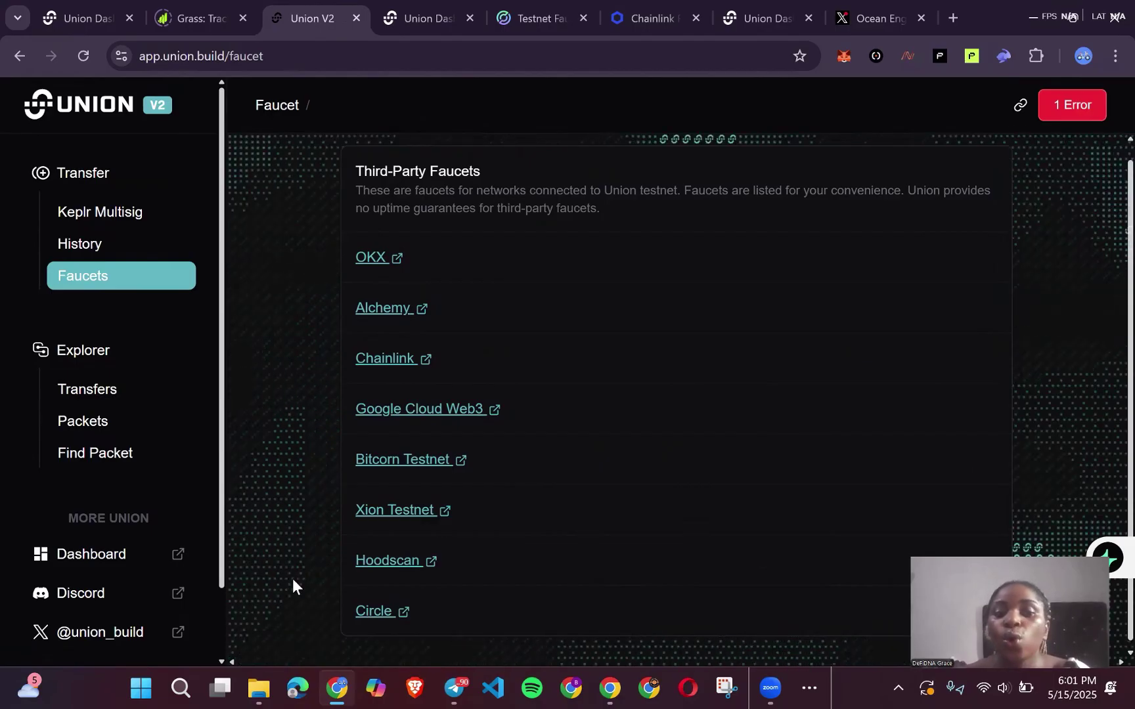
click(358, 577)
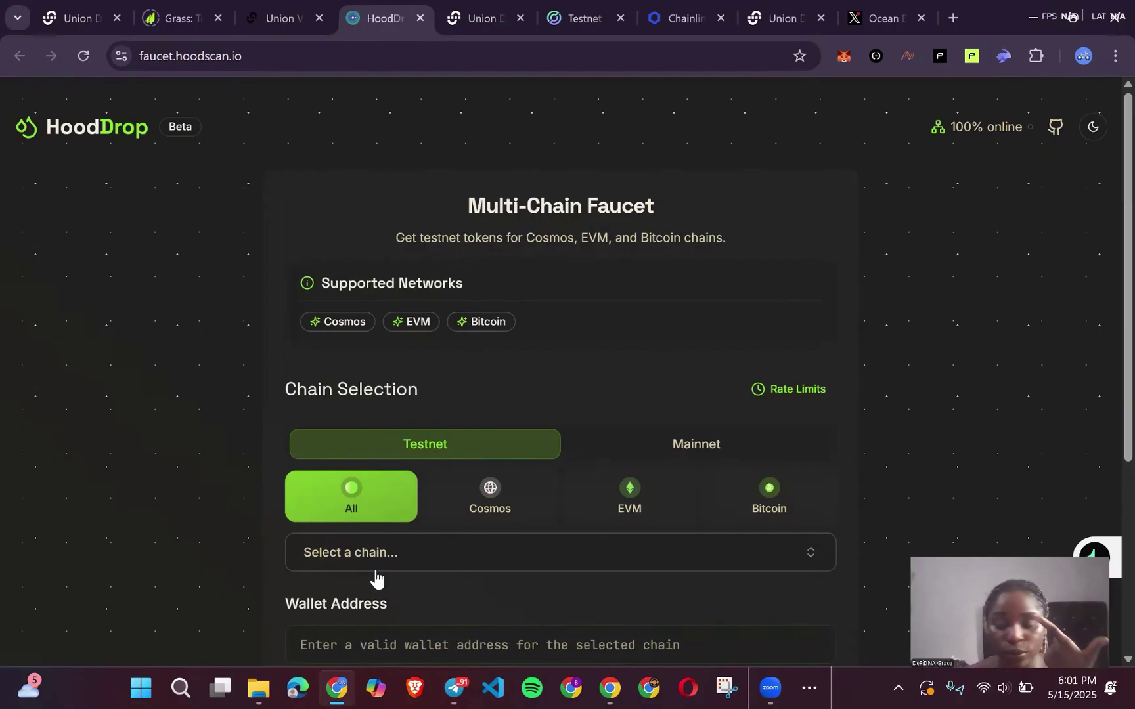
scroll(428, 550, down, 3)
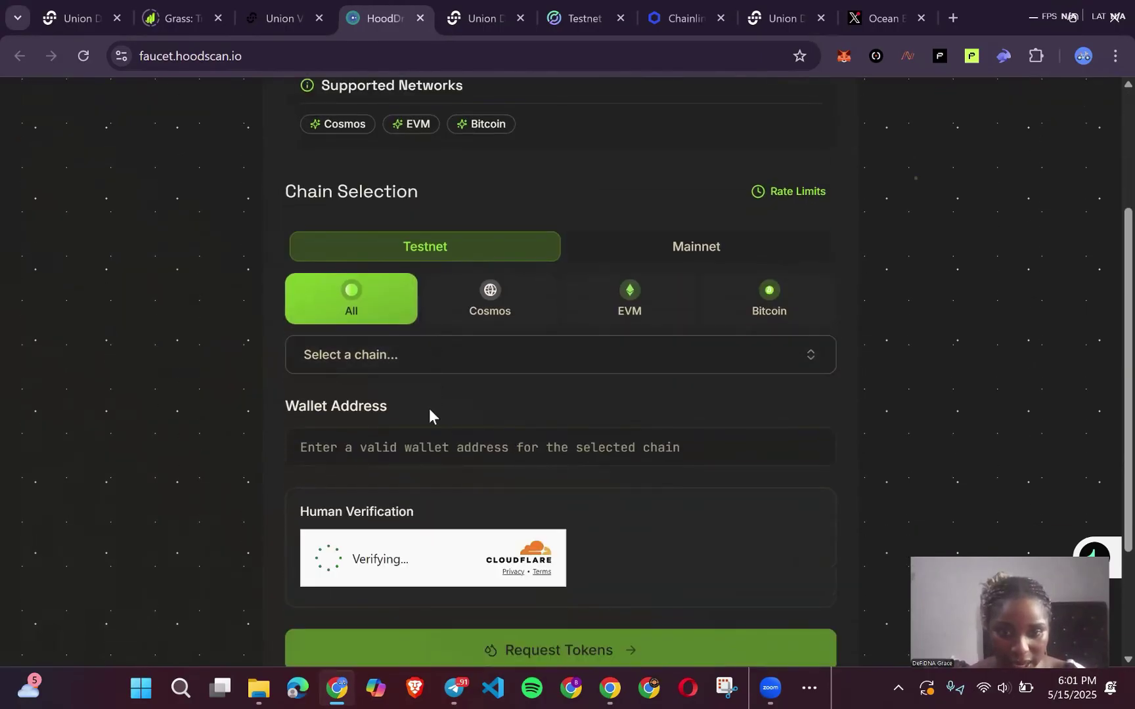
click(403, 454)
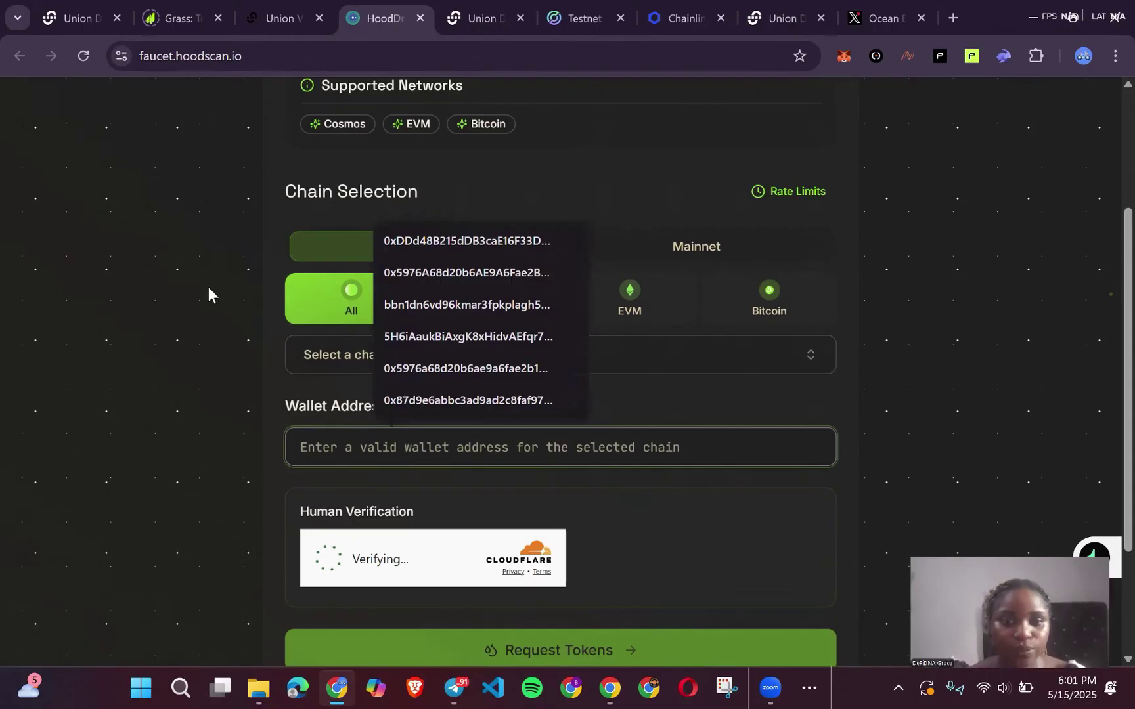
click(306, 357)
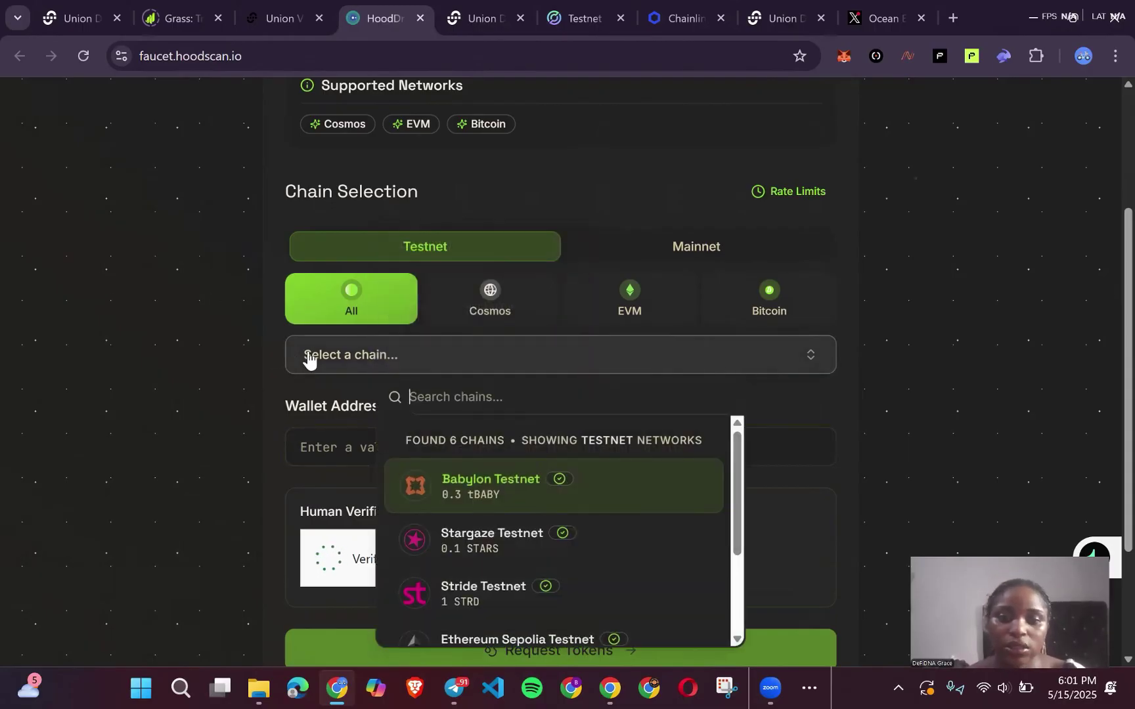
click(495, 505)
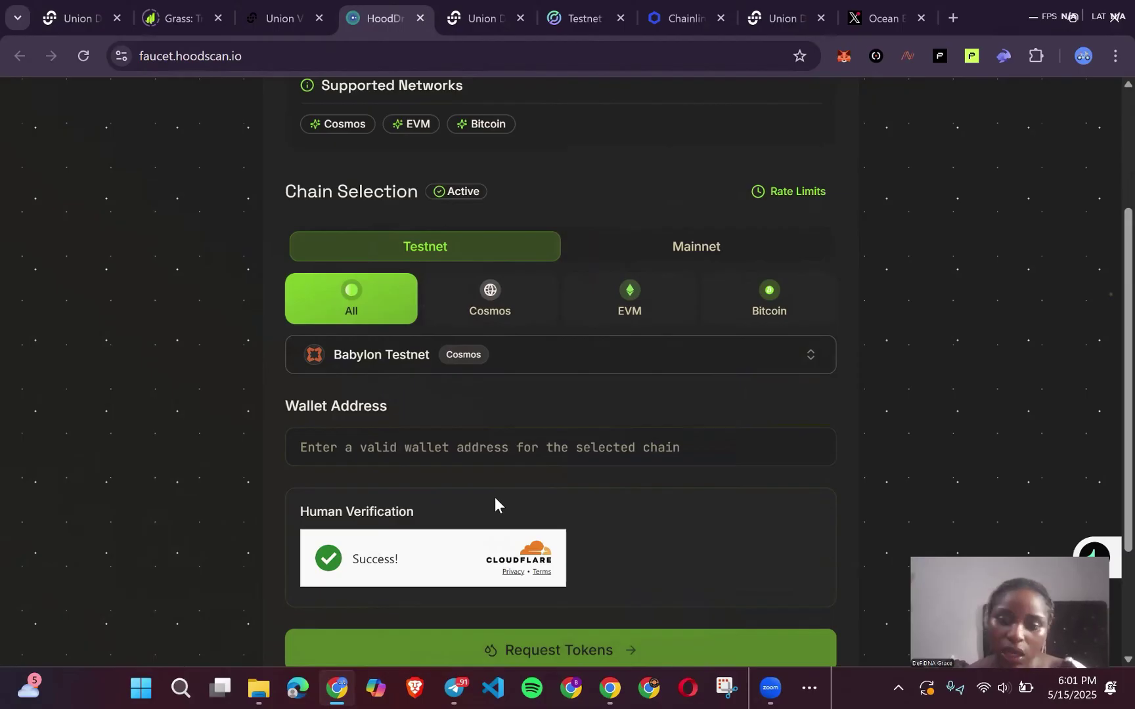
scroll(380, 434, down, 3)
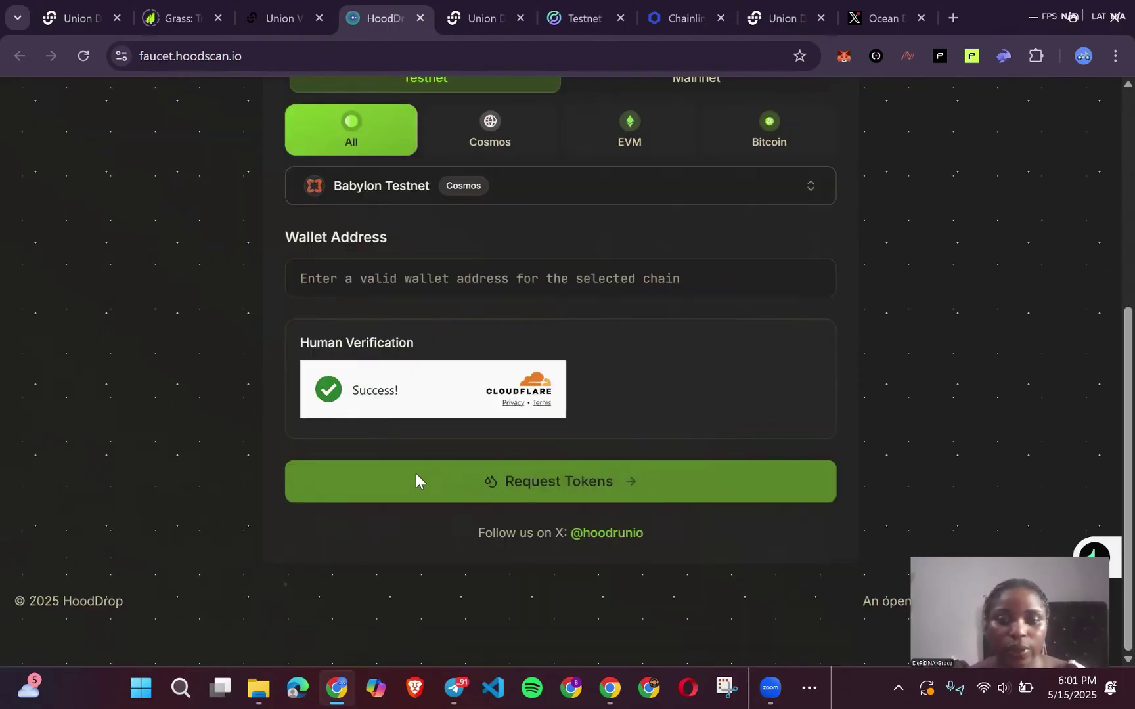
scroll(405, 177, up, 6)
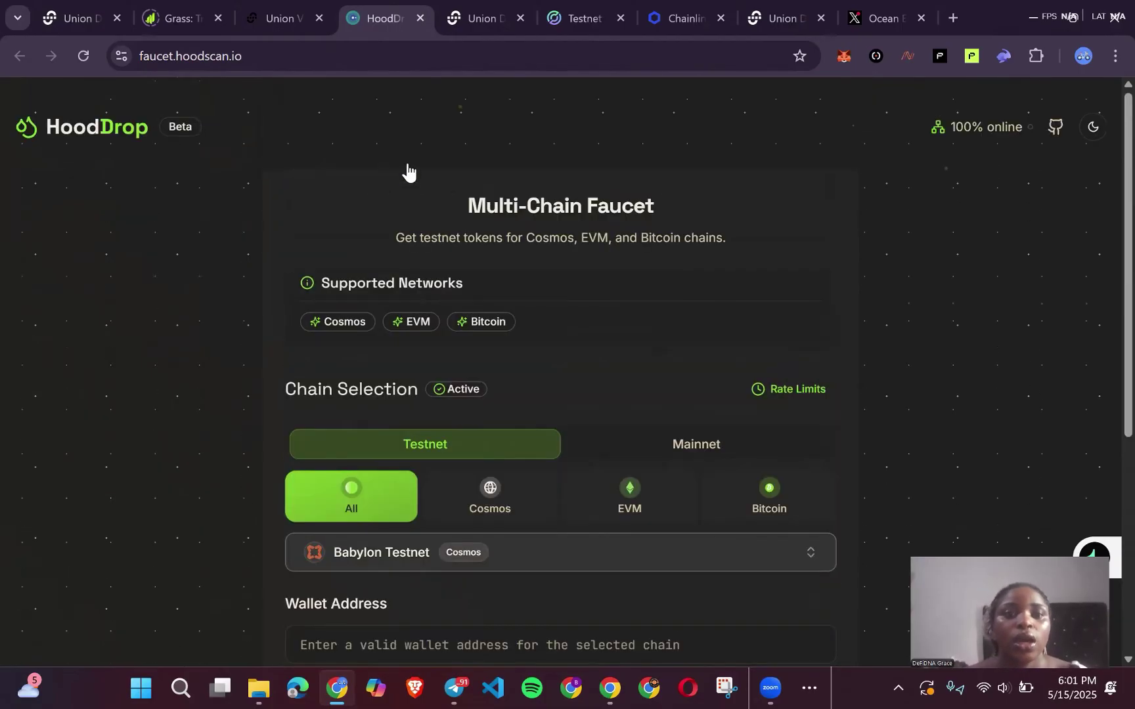
click(420, 18)
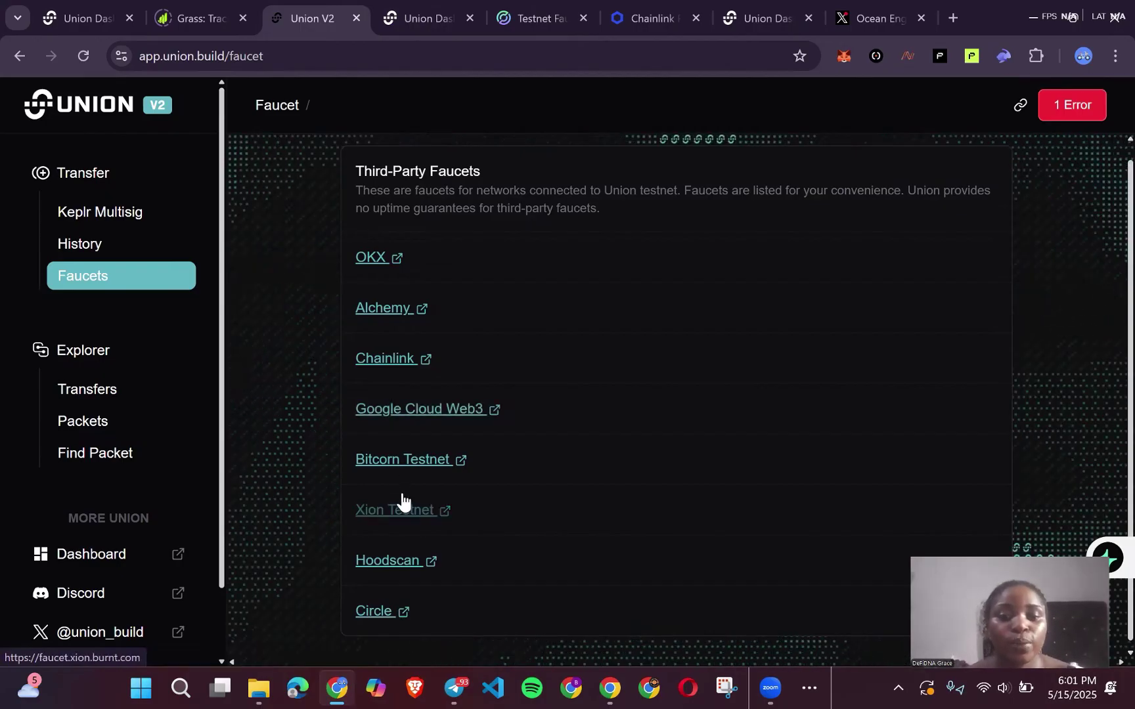
click(411, 471)
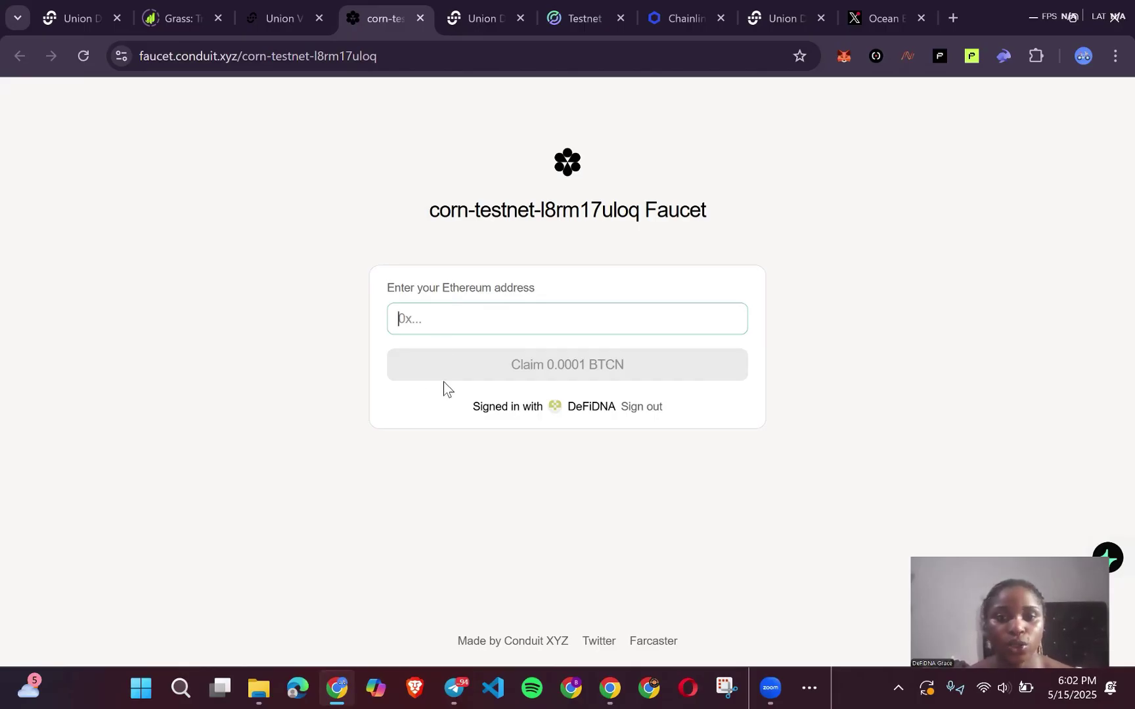
Close the Conduit faucet tab and return to the Union V2 transfer form.
click(420, 17)
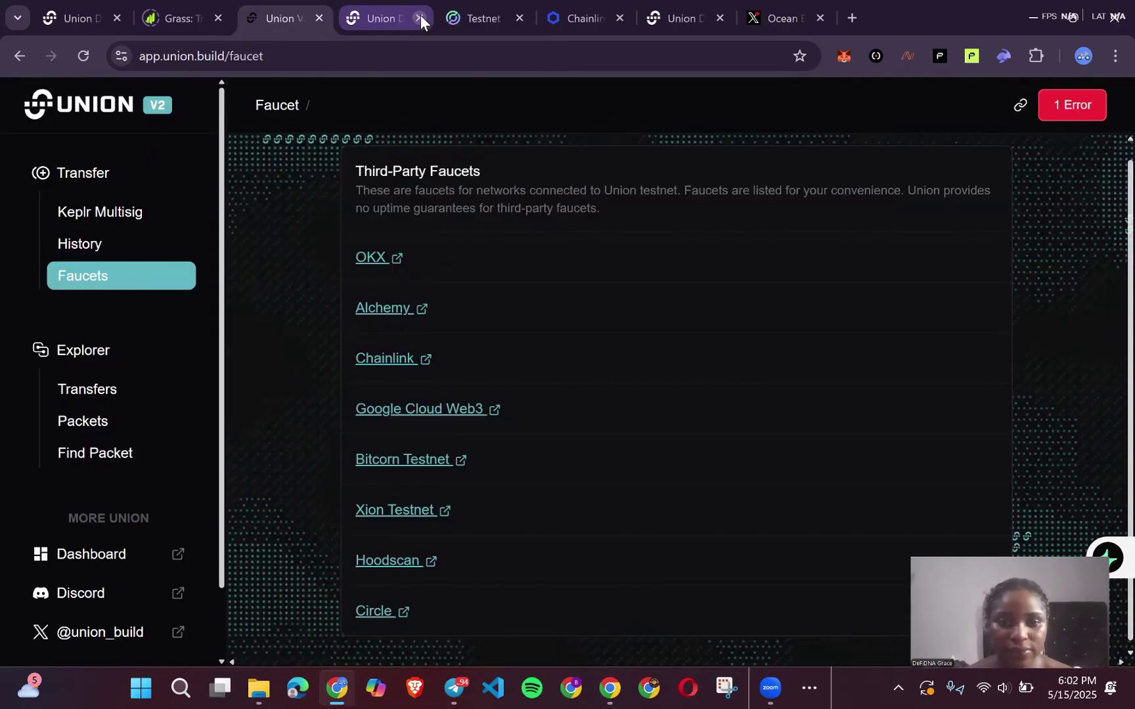
click(282, 18)
click(123, 175)
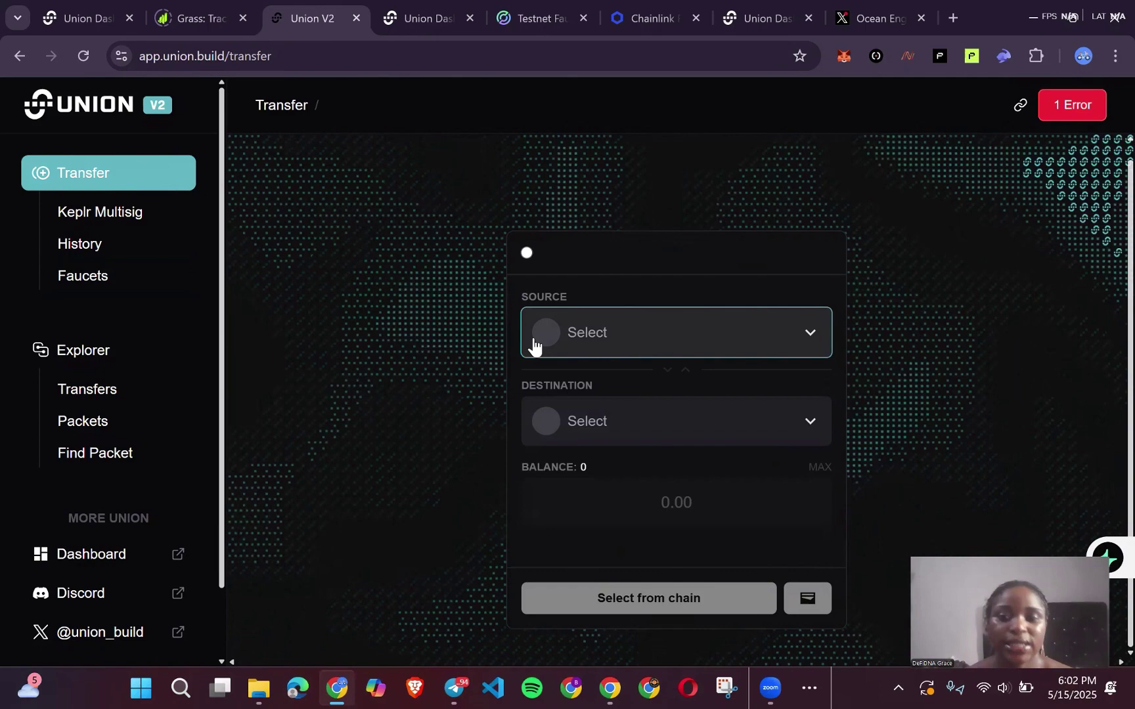
Route EURC from Xion Testnet to Holesky, then bring up the source chain choices.
click(534, 346)
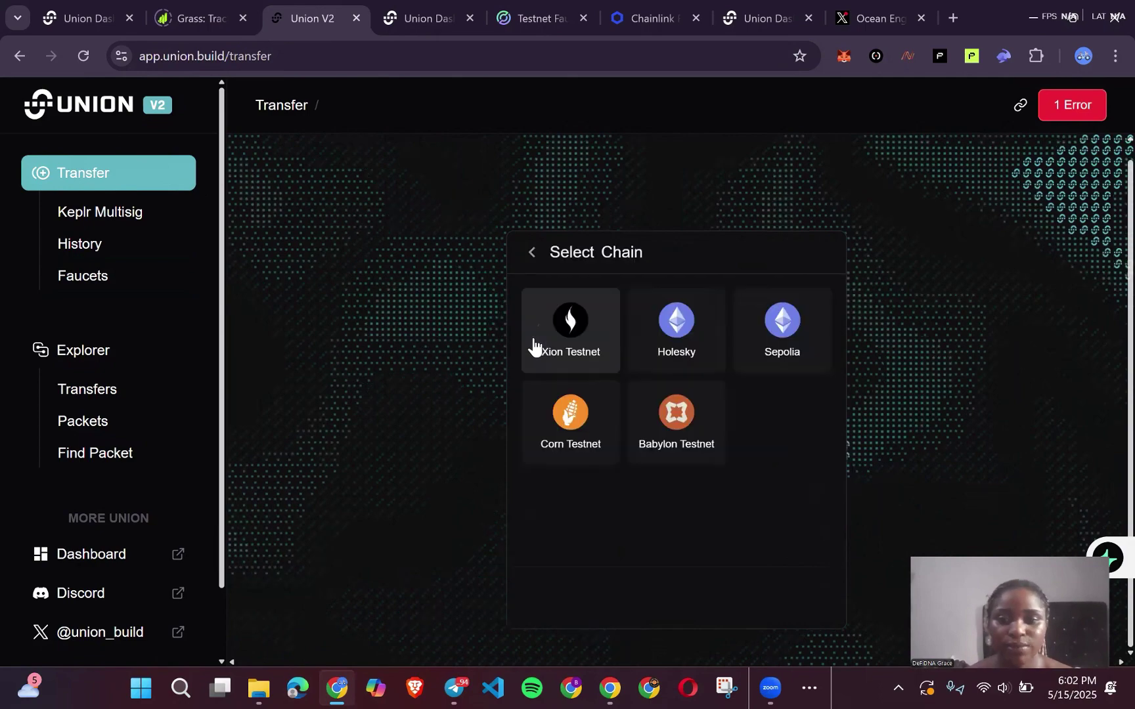
click(605, 344)
click(605, 358)
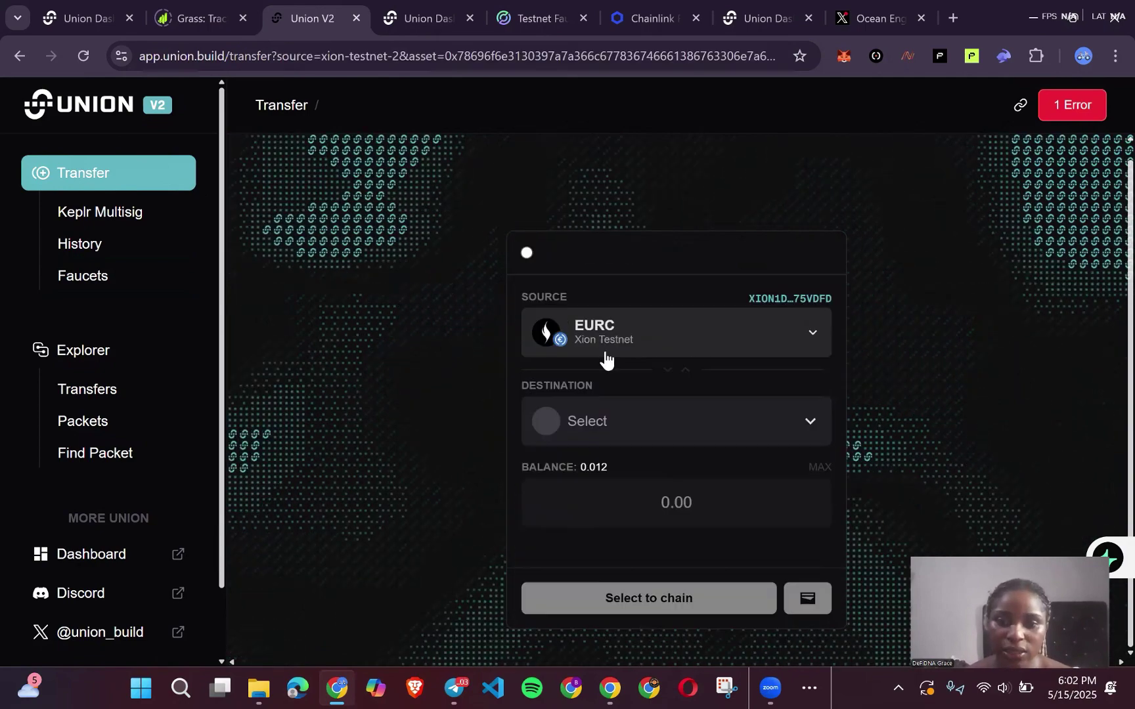
click(640, 444)
click(650, 318)
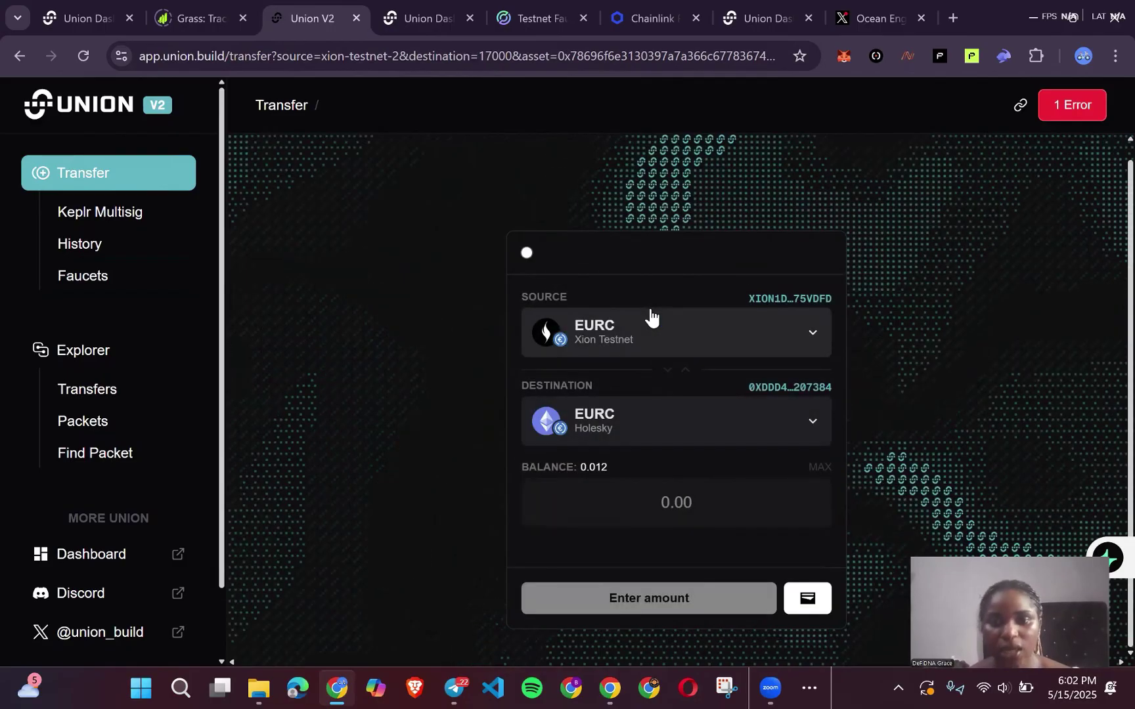
click(649, 327)
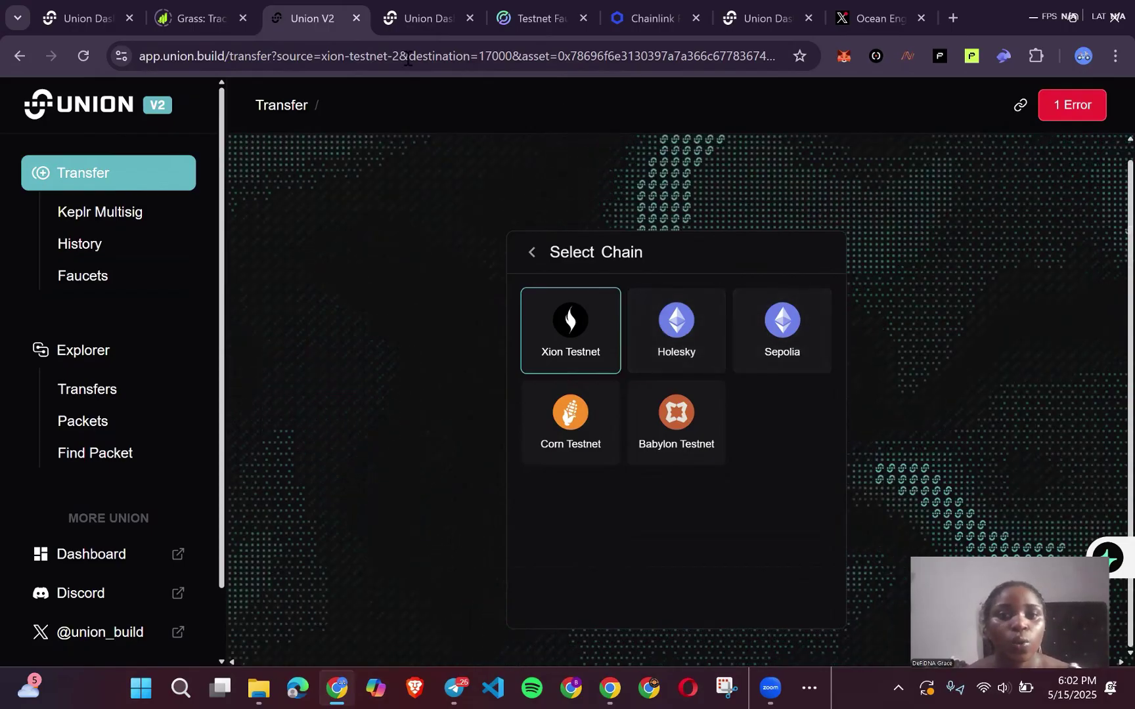
Review the Union Dashboard achievements, including Beamchain-lite at 6/10 Sepolia days and 15/70 XP.
click(396, 2)
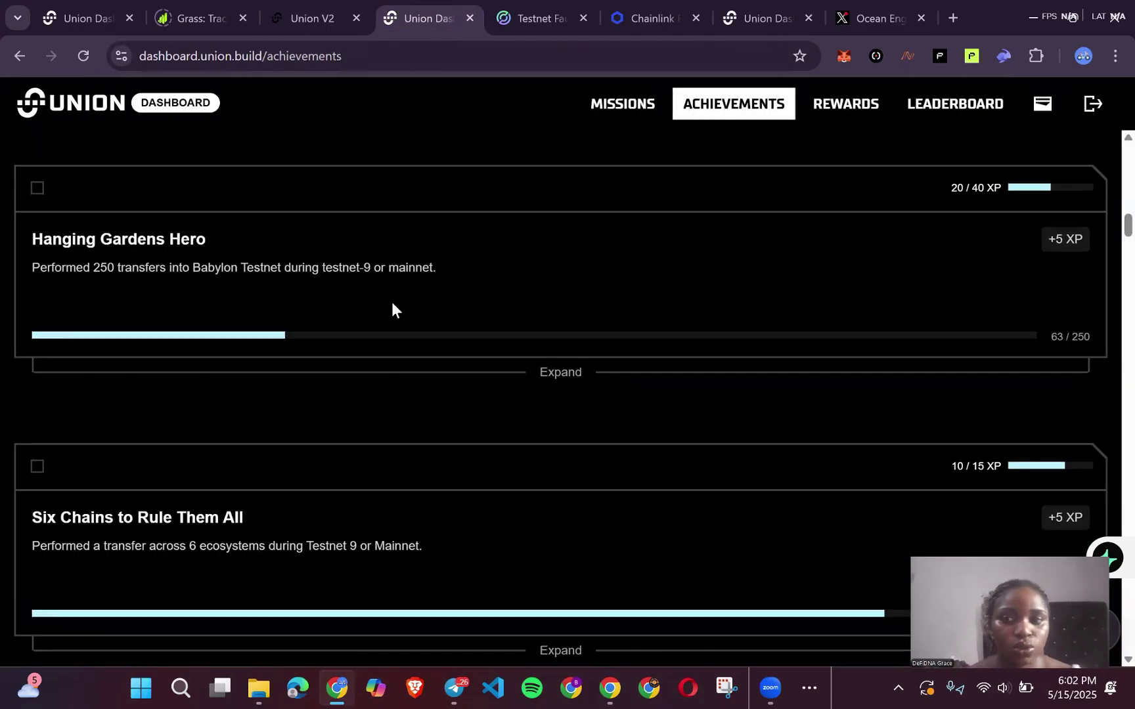
scroll(391, 302, up, 5)
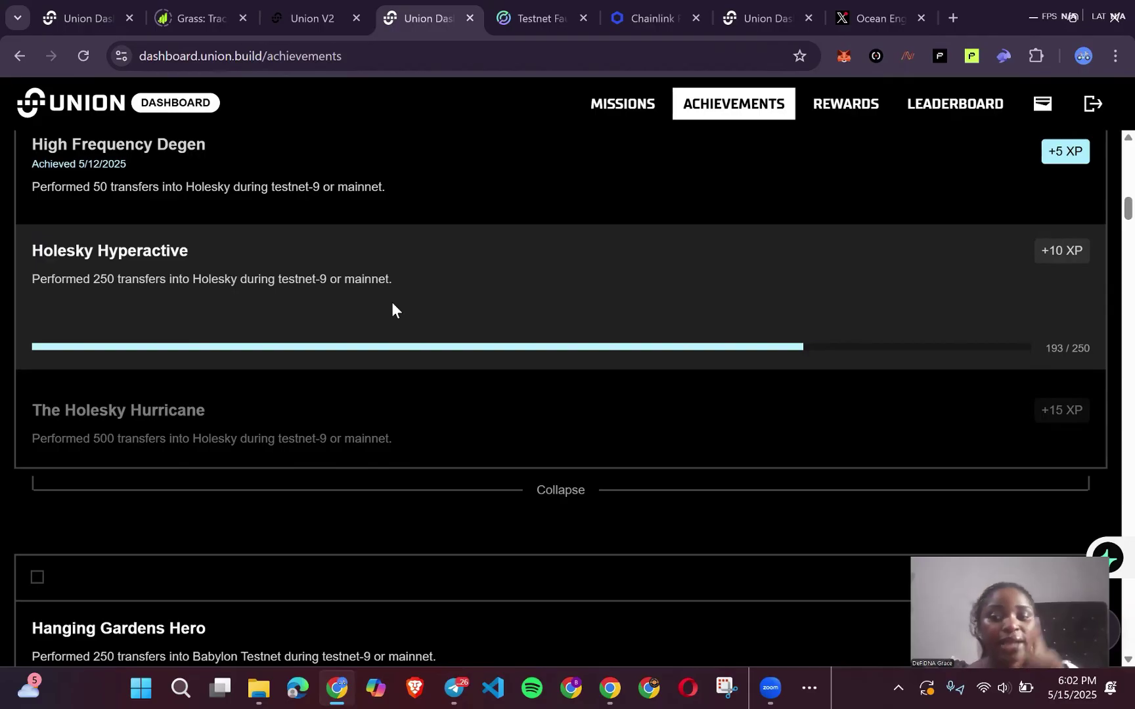
scroll(392, 307, up, 10)
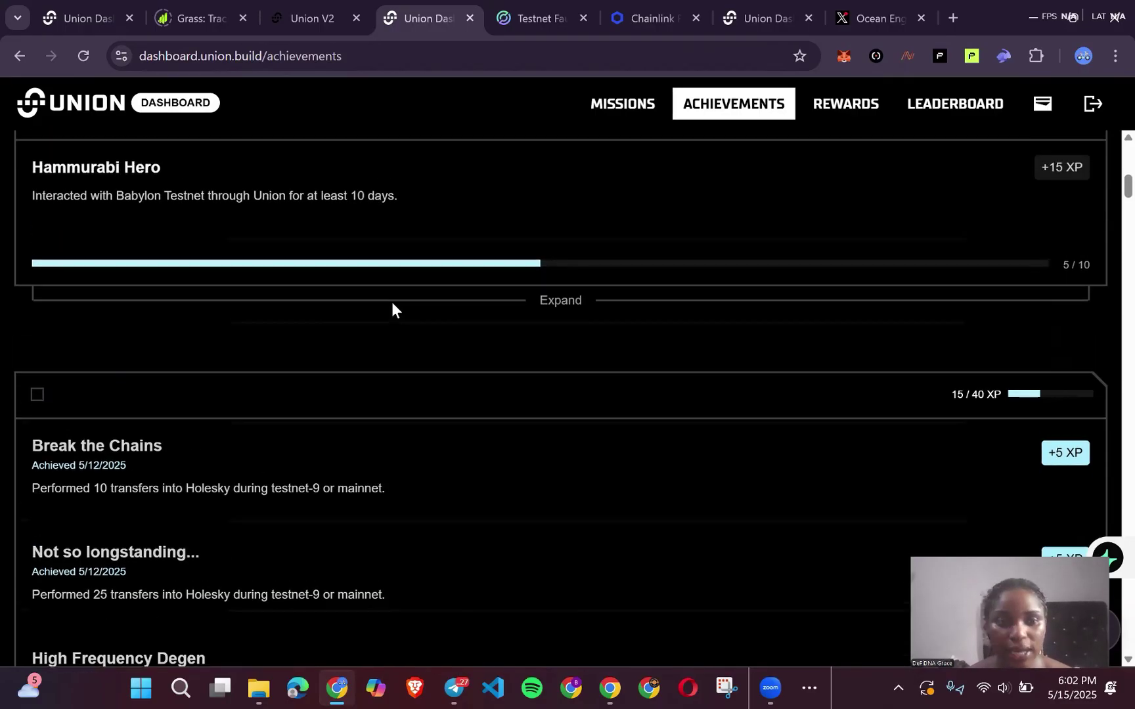
scroll(392, 307, up, 4)
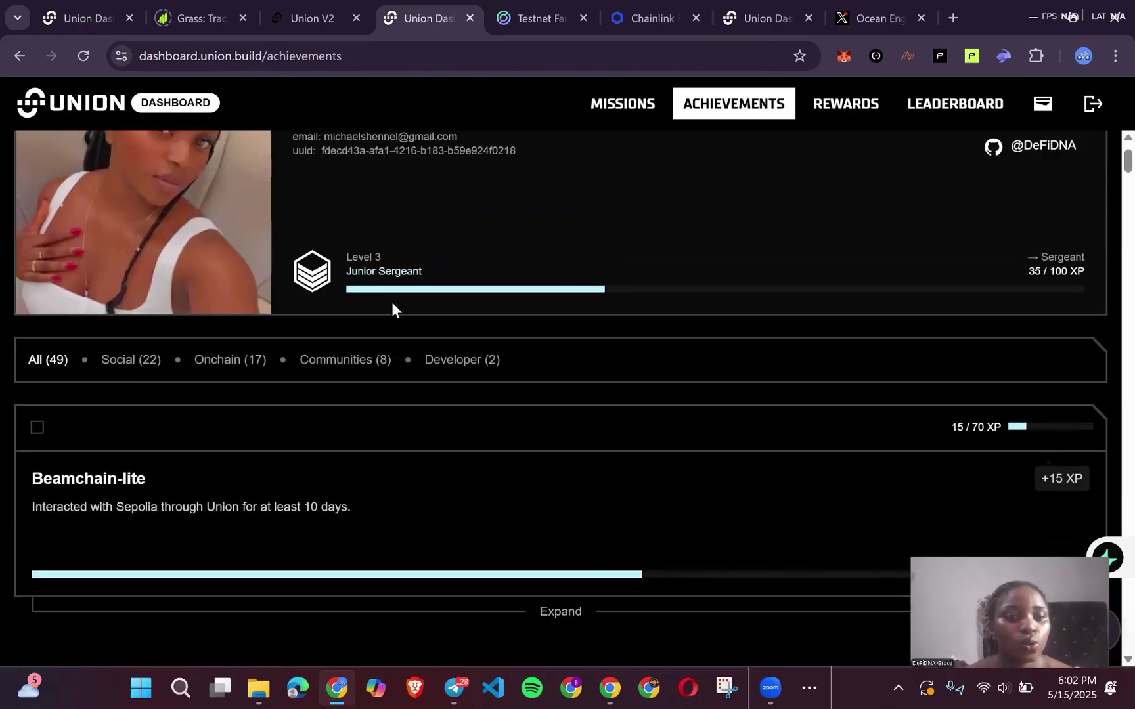
scroll(392, 307, down, 4)
scroll(392, 308, up, 1)
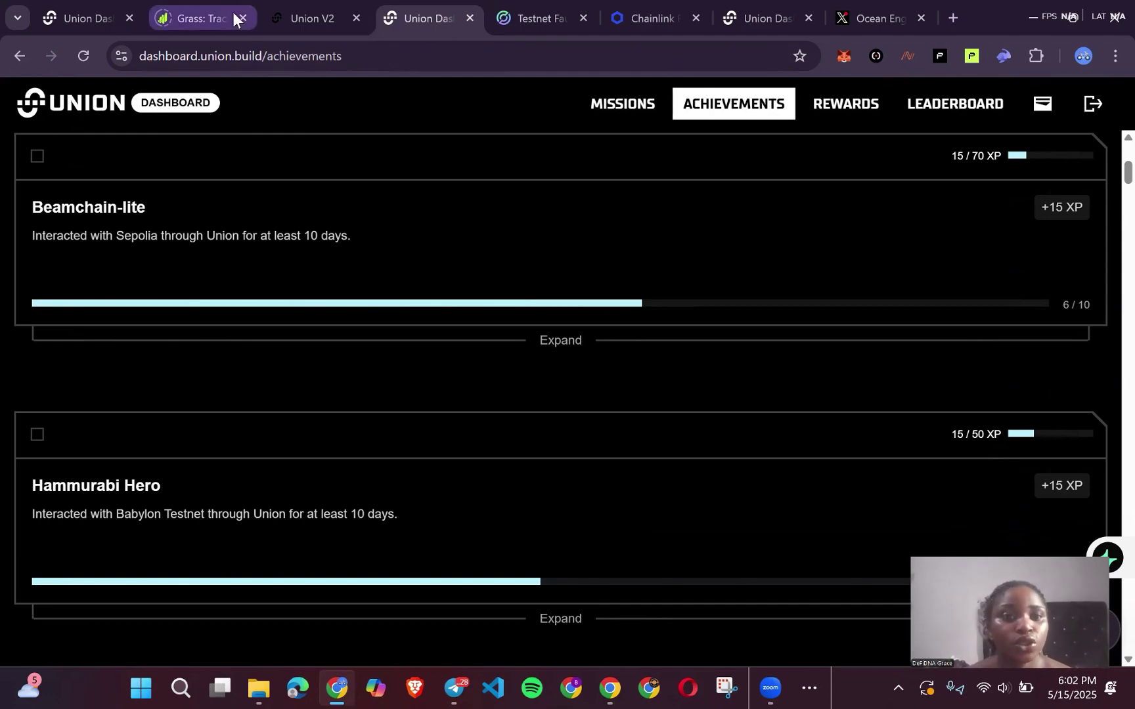
Set up a 0.001 LINK transfer from Holesky to Sepolia and approve the 0.001 LINK allowance.
click(298, 5)
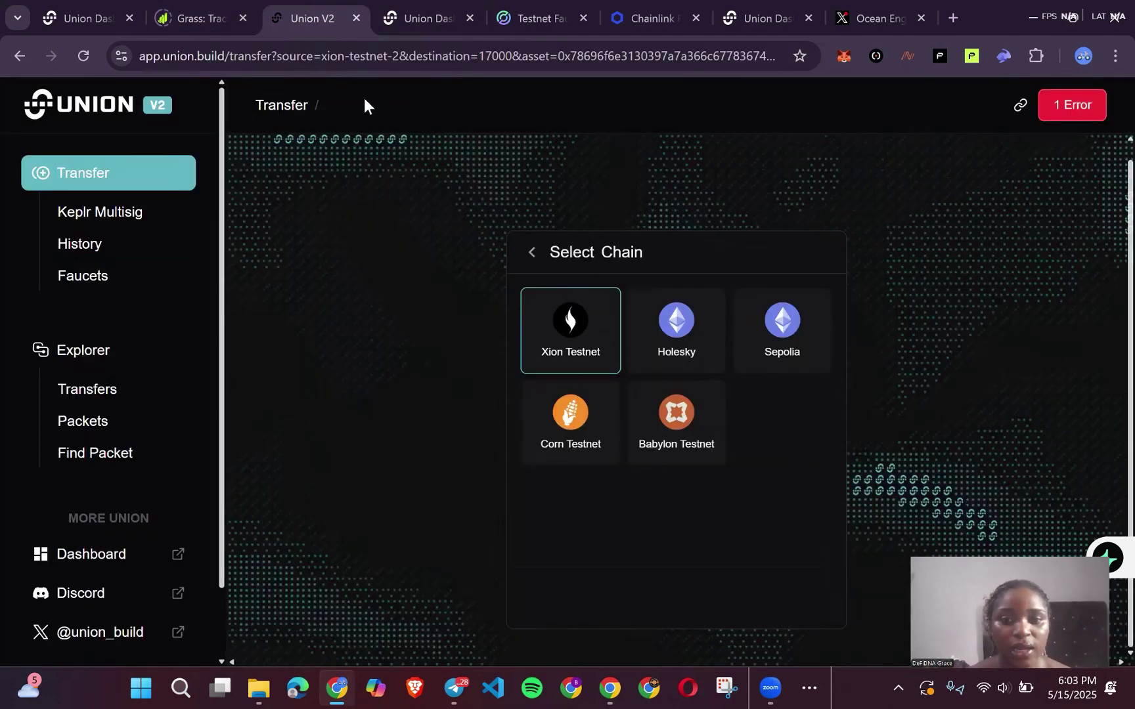
click(698, 346)
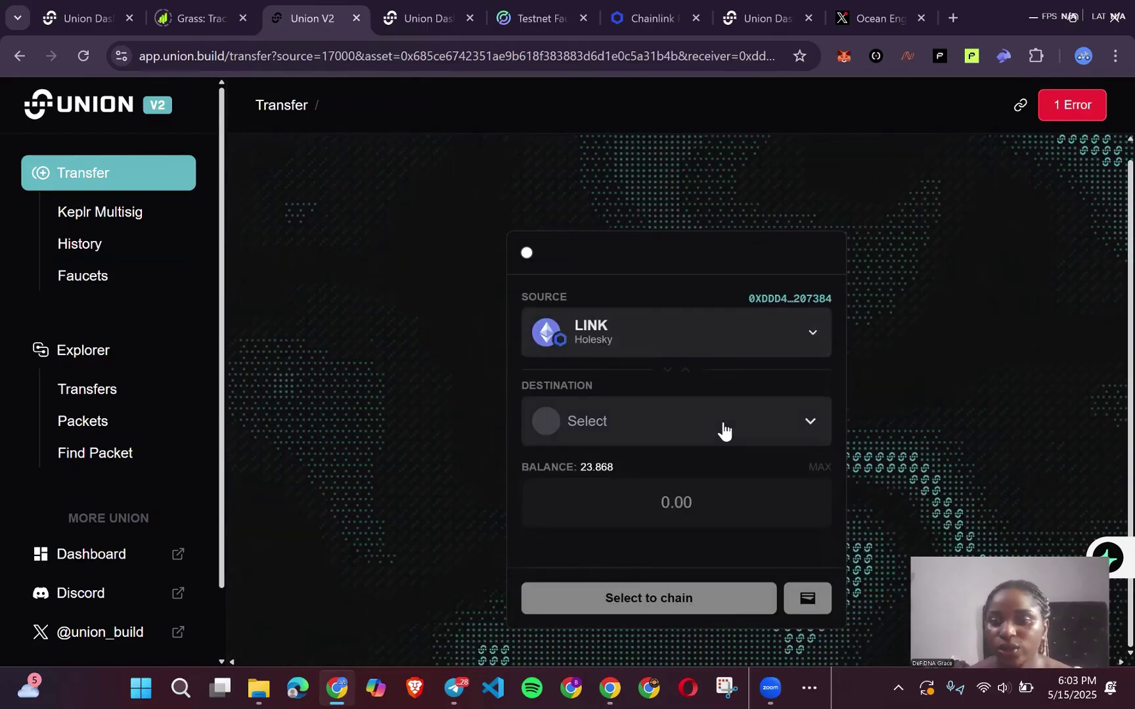
click(714, 500)
text(0.00)
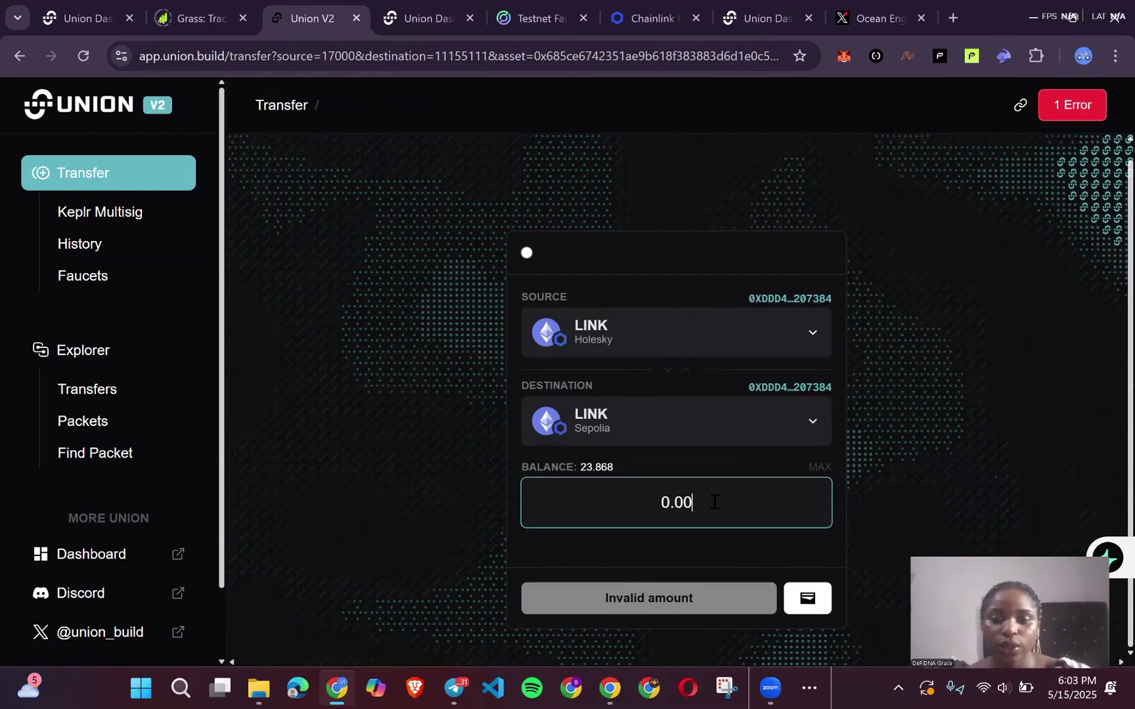
text(1)
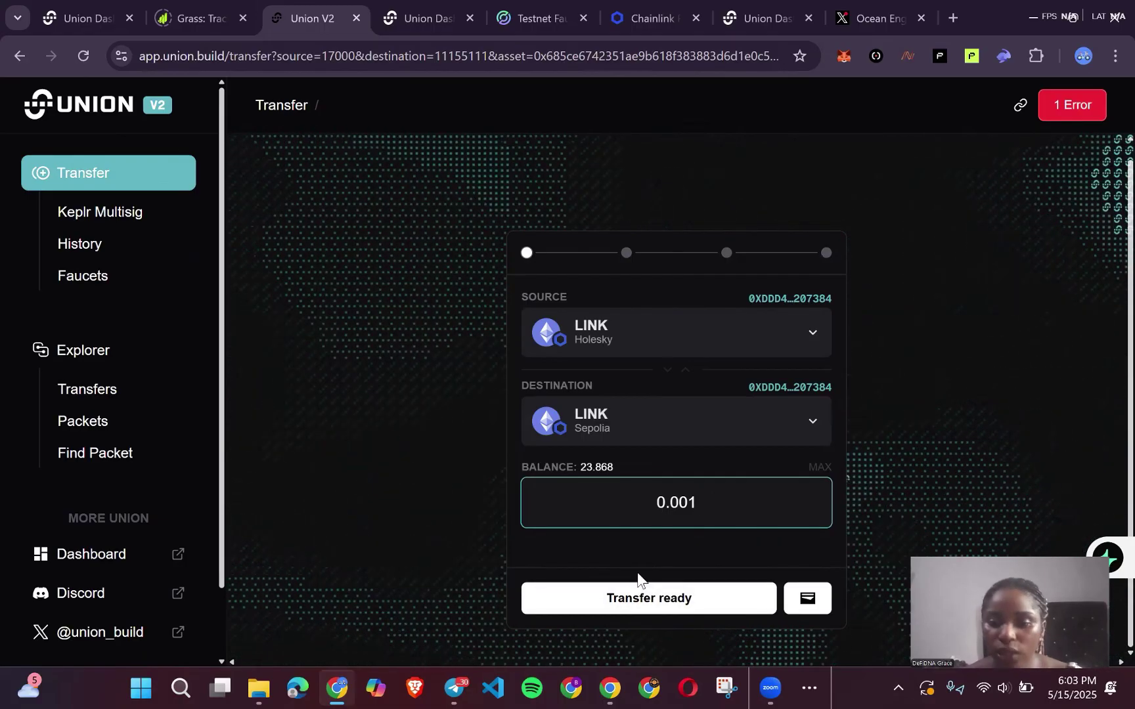
key(Return)
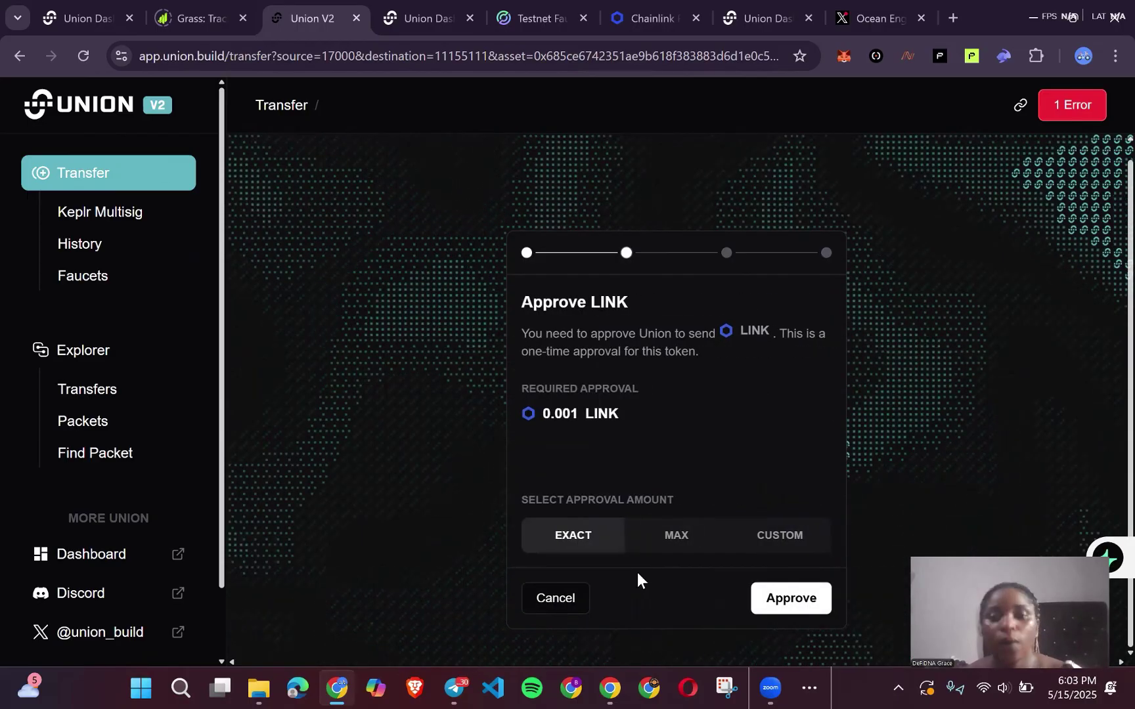
key(Return)
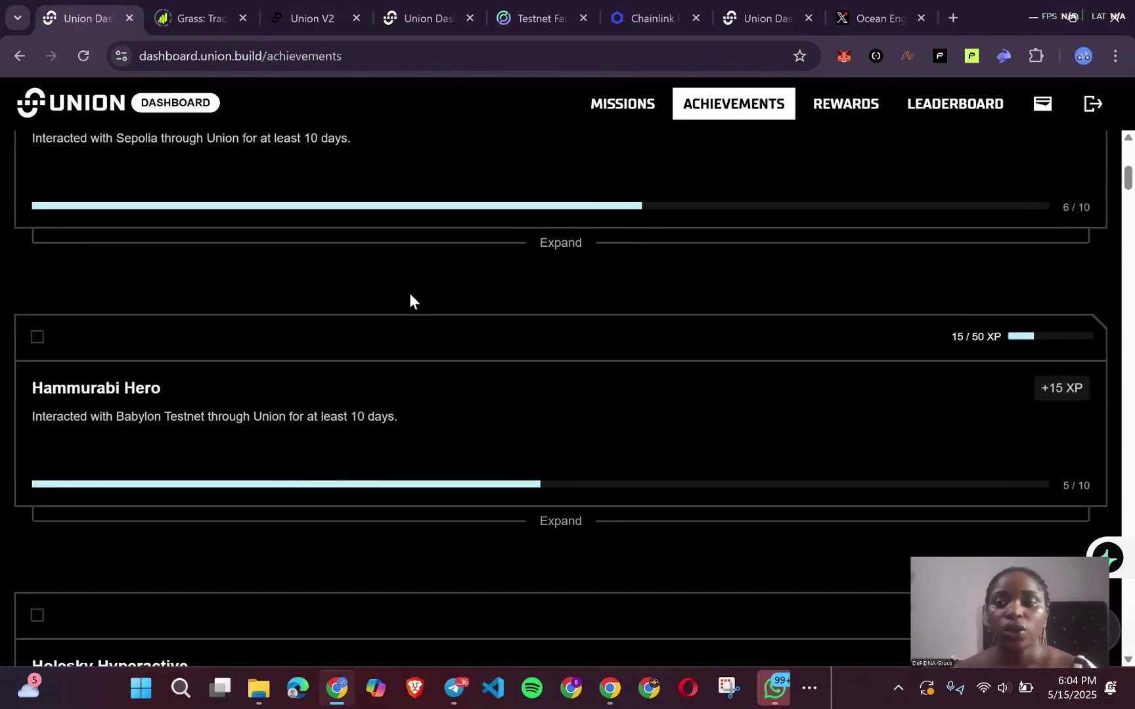
scroll(409, 293, up, 2)
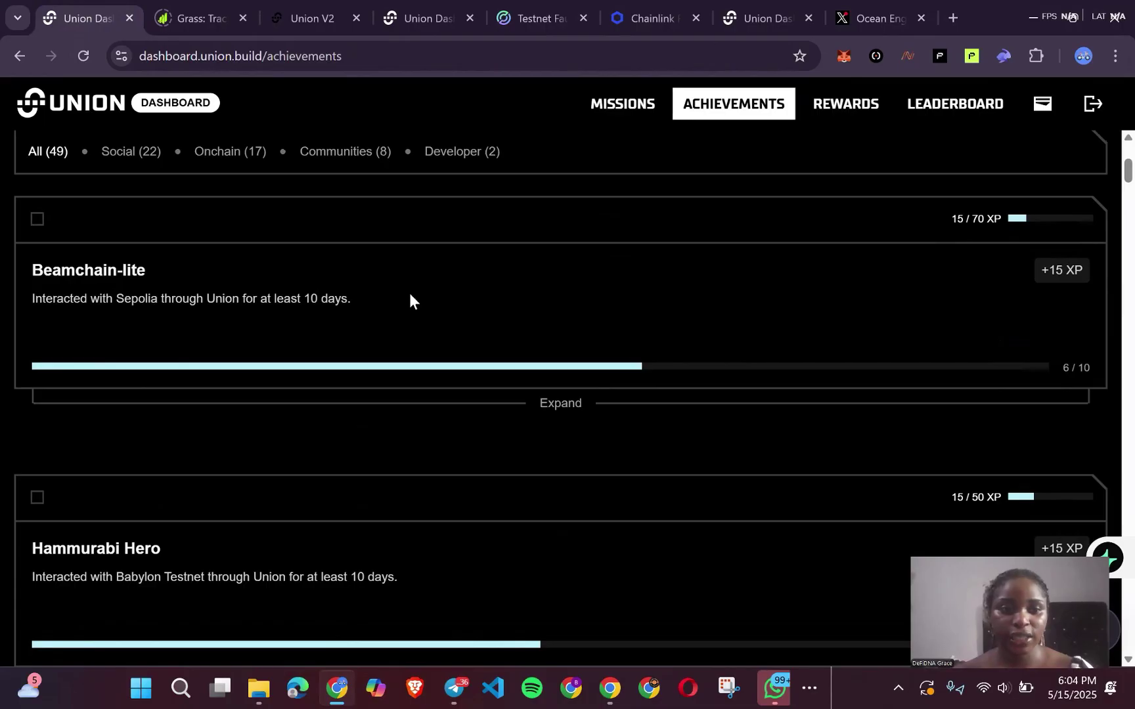
scroll(408, 292, up, 1)
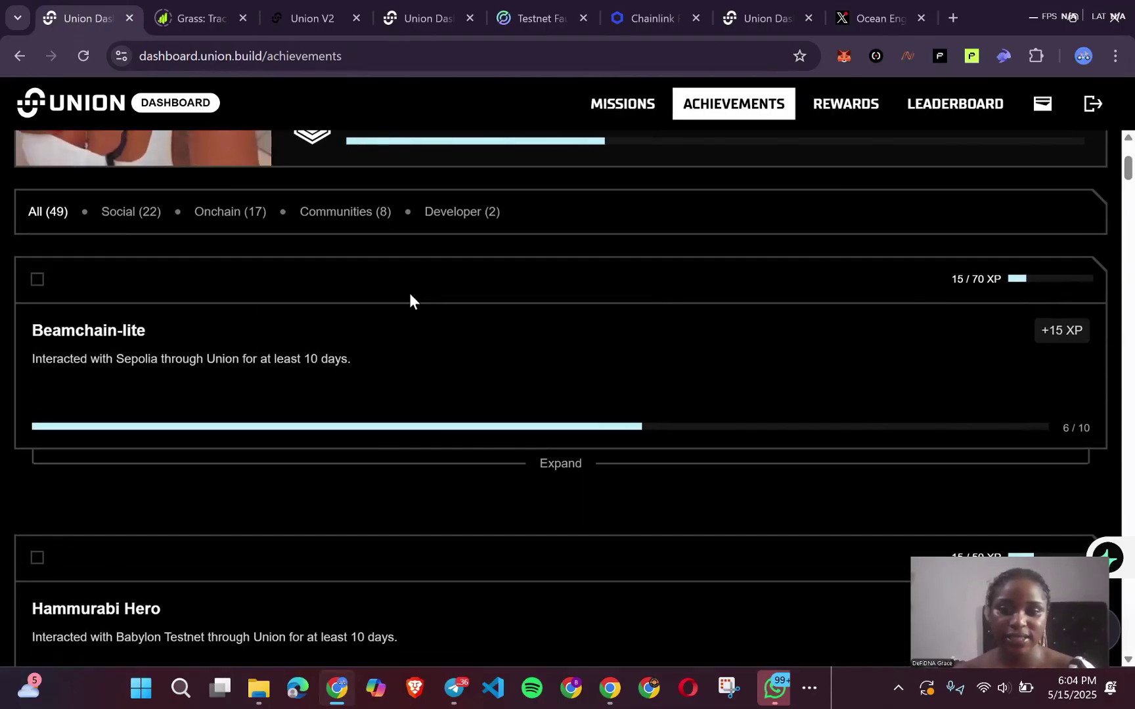
scroll(408, 293, down, 1)
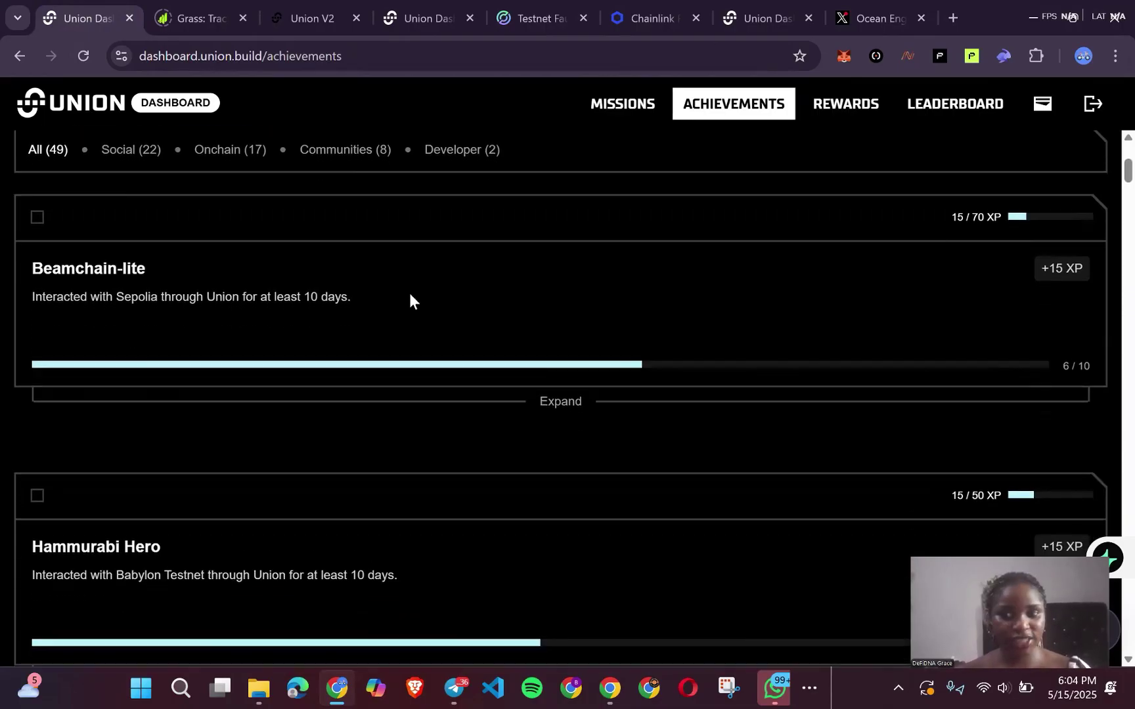
scroll(409, 300, down, 2)
scroll(387, 393, down, 1)
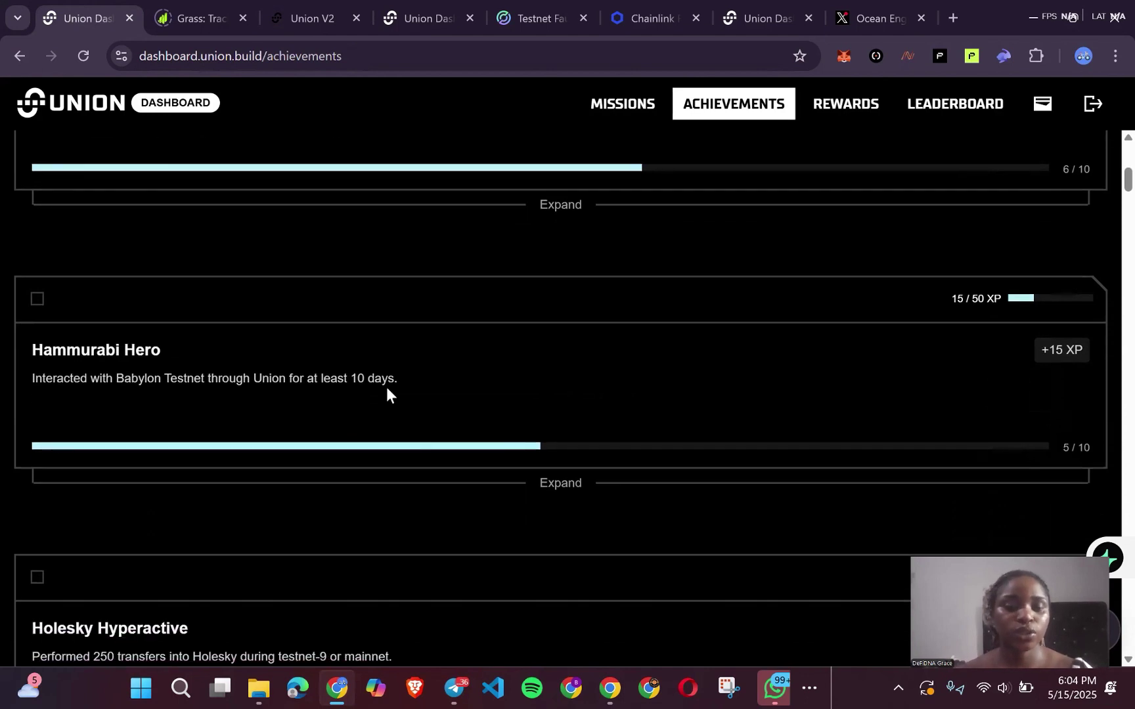
scroll(386, 388, down, 1)
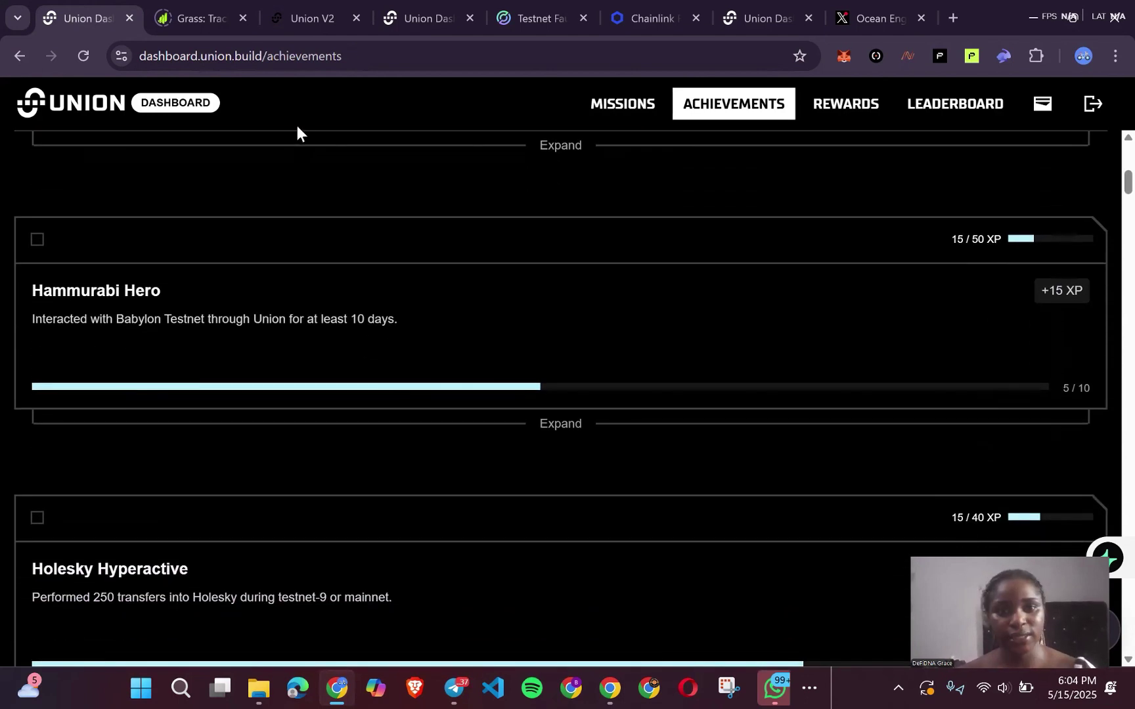
Reload the transfer page and send the 0.001 LINK from Holesky to Babylon Testnet instead.
click(298, 15)
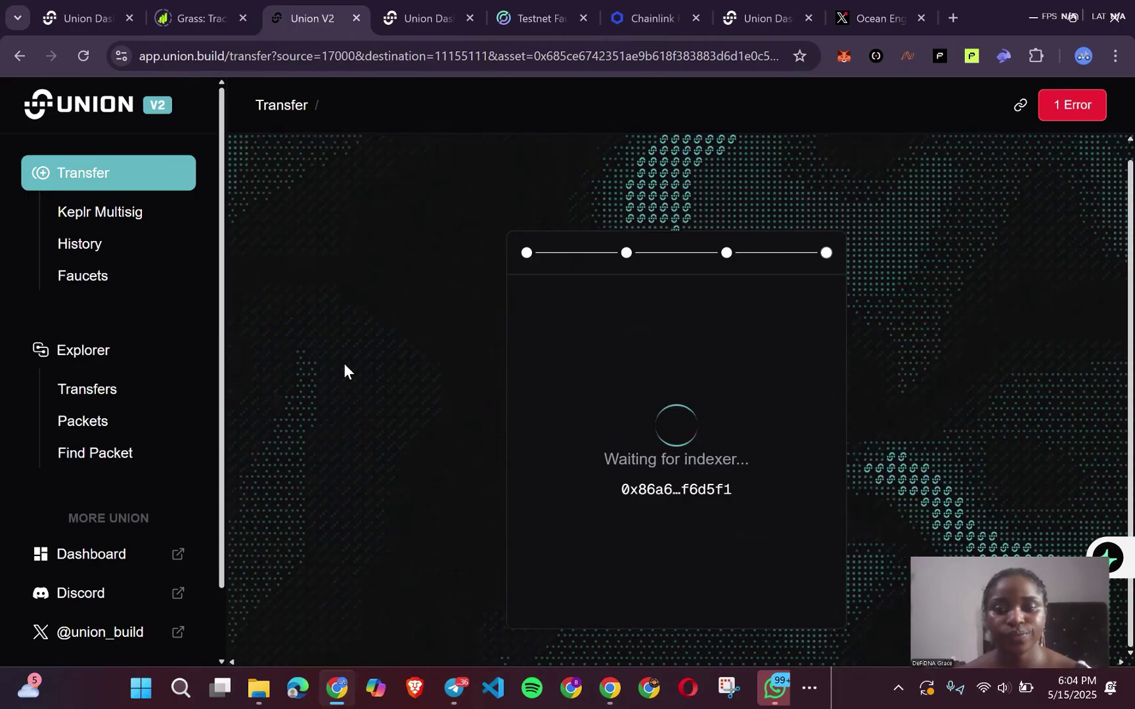
key(F5)
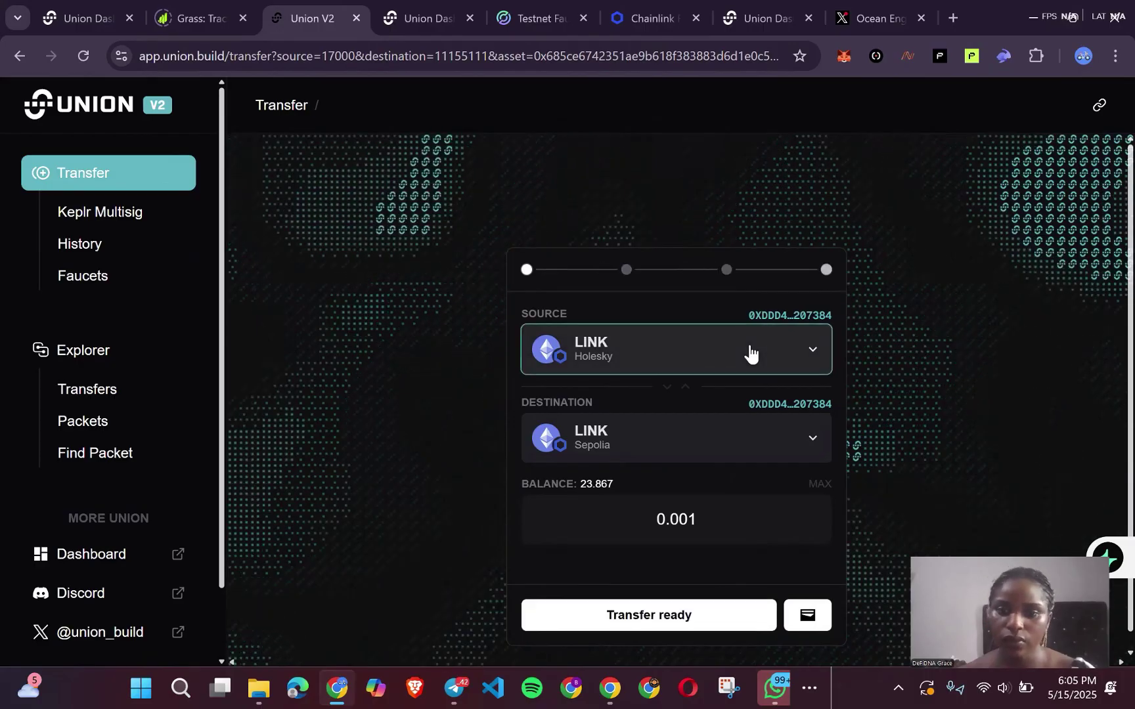
click(749, 351)
click(896, 361)
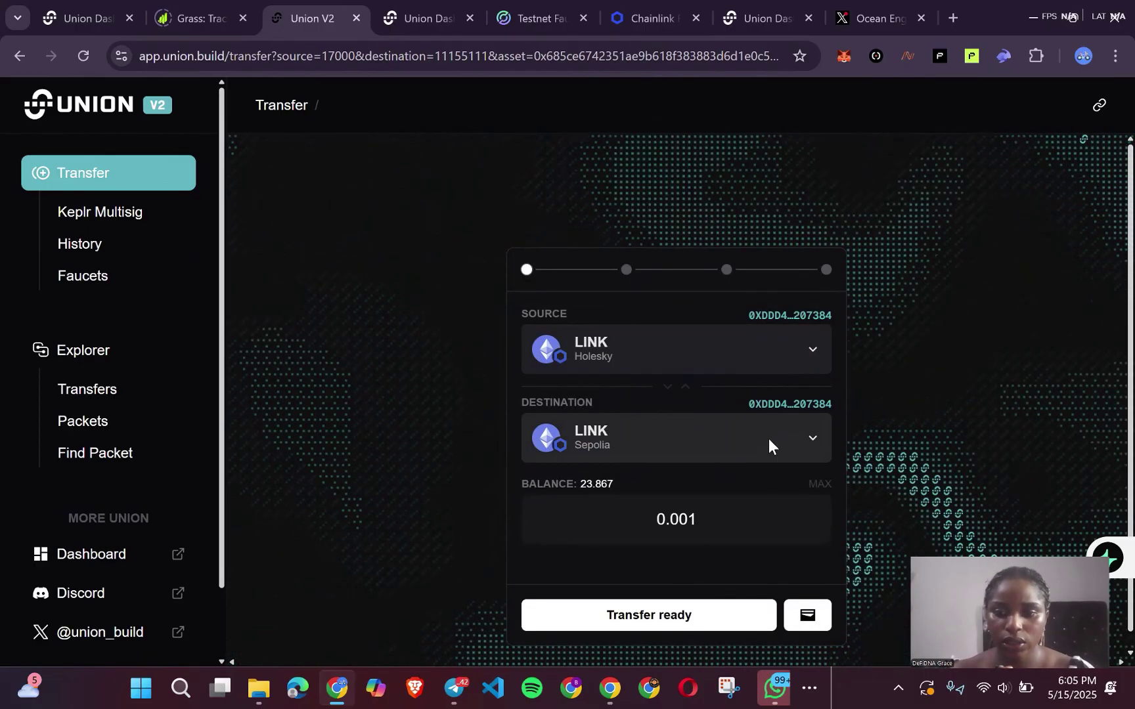
click(768, 439)
click(678, 441)
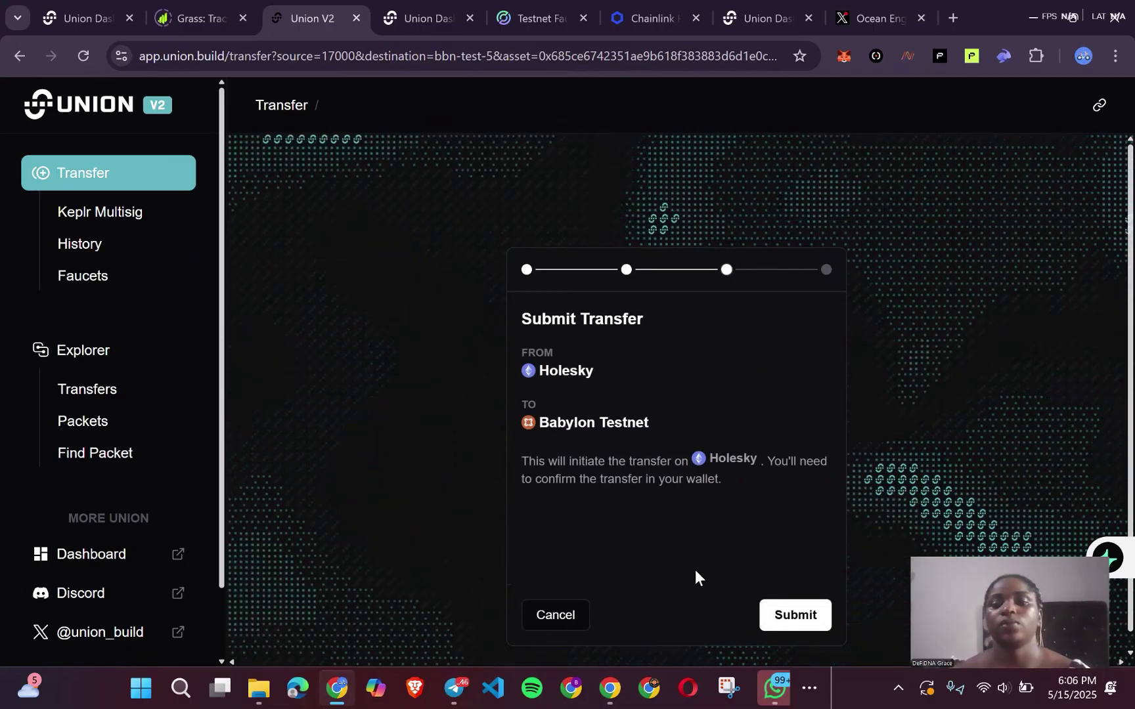
Submit the Holesky-to-Babylon Testnet LINK transfer and wait for its receipt.
key(Return)
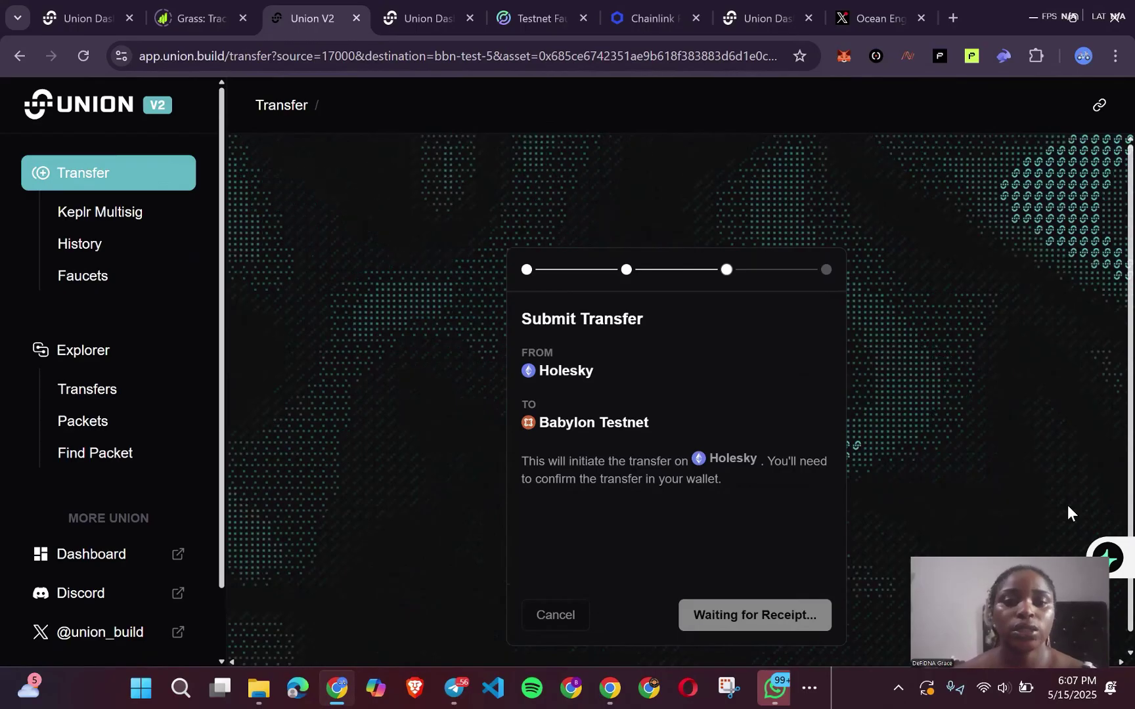
Show the Union Dashboard profile card: 115 XP, Level 3 Junior Sergeant, 35/100 XP toward Sergeant.
click(424, 13)
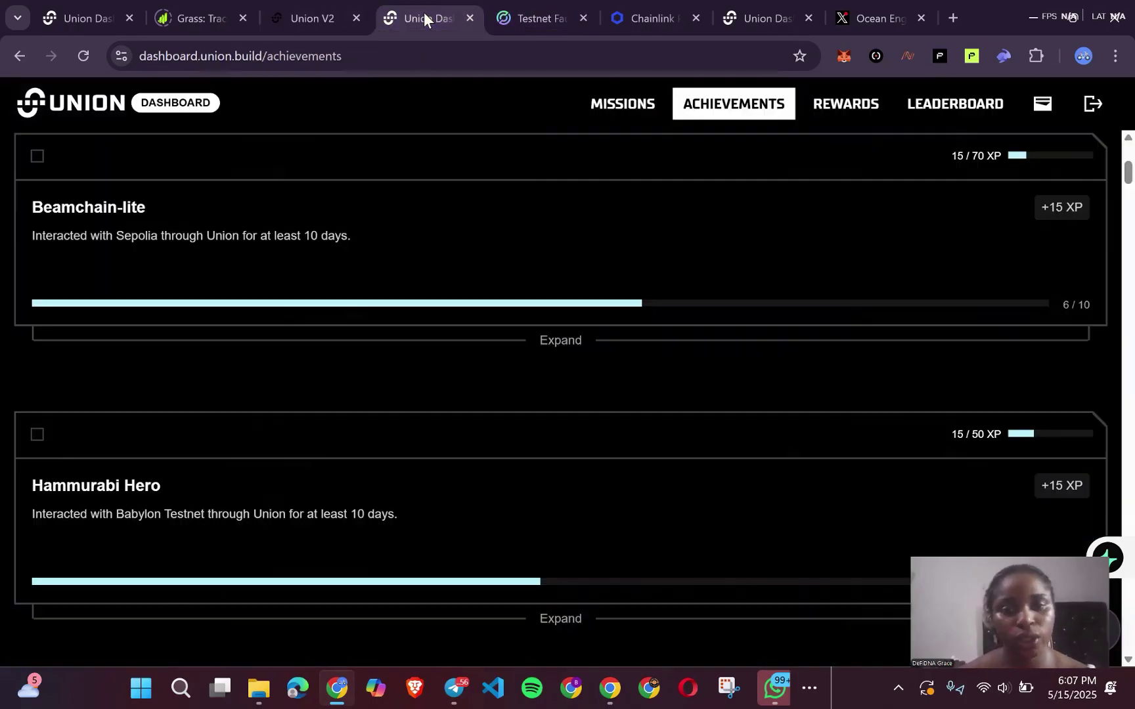
scroll(502, 478, up, 2)
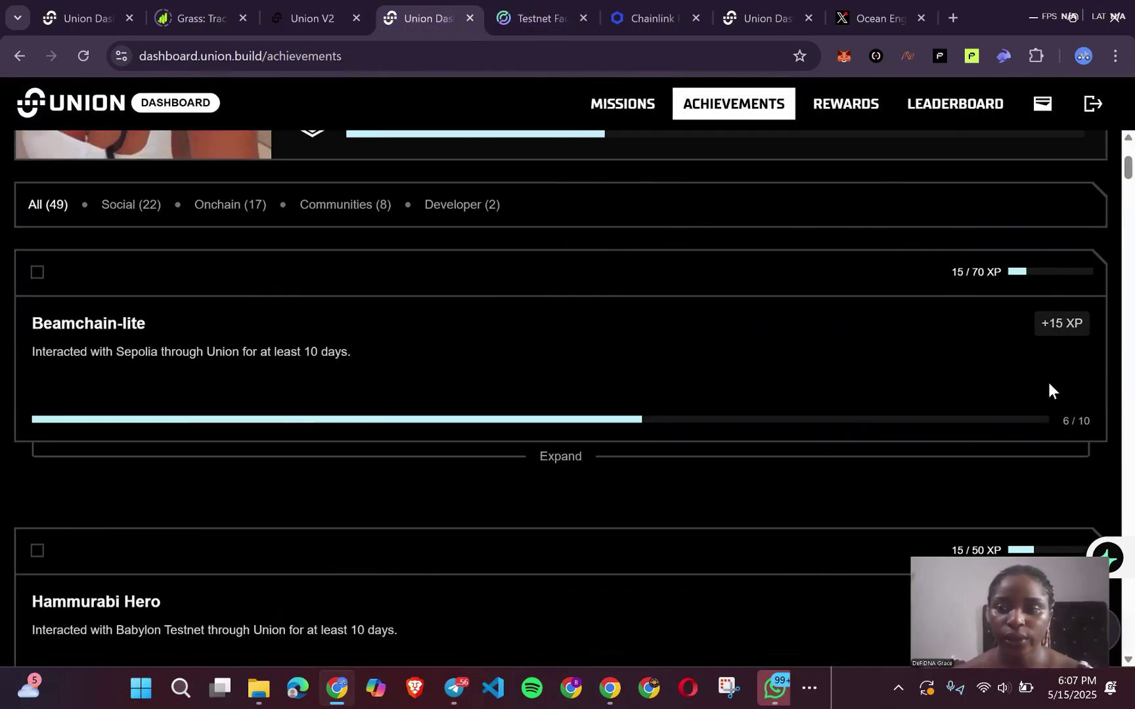
scroll(816, 403, down, 6)
scroll(815, 403, up, 10)
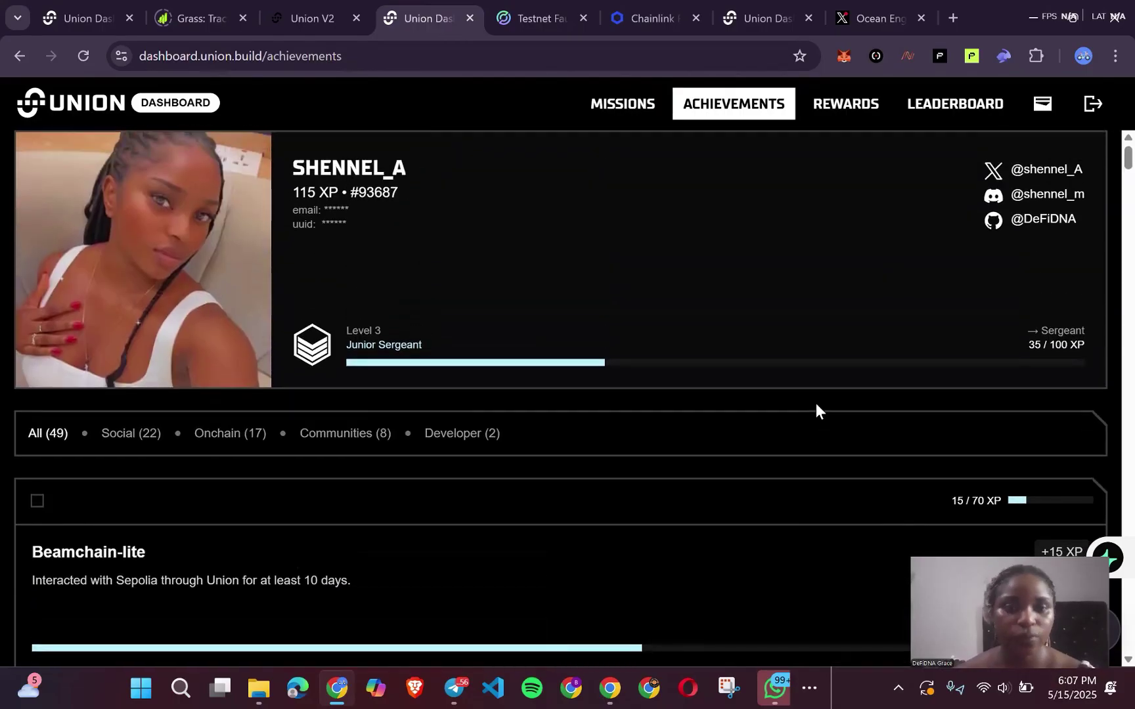
mouse_move(307, 195)
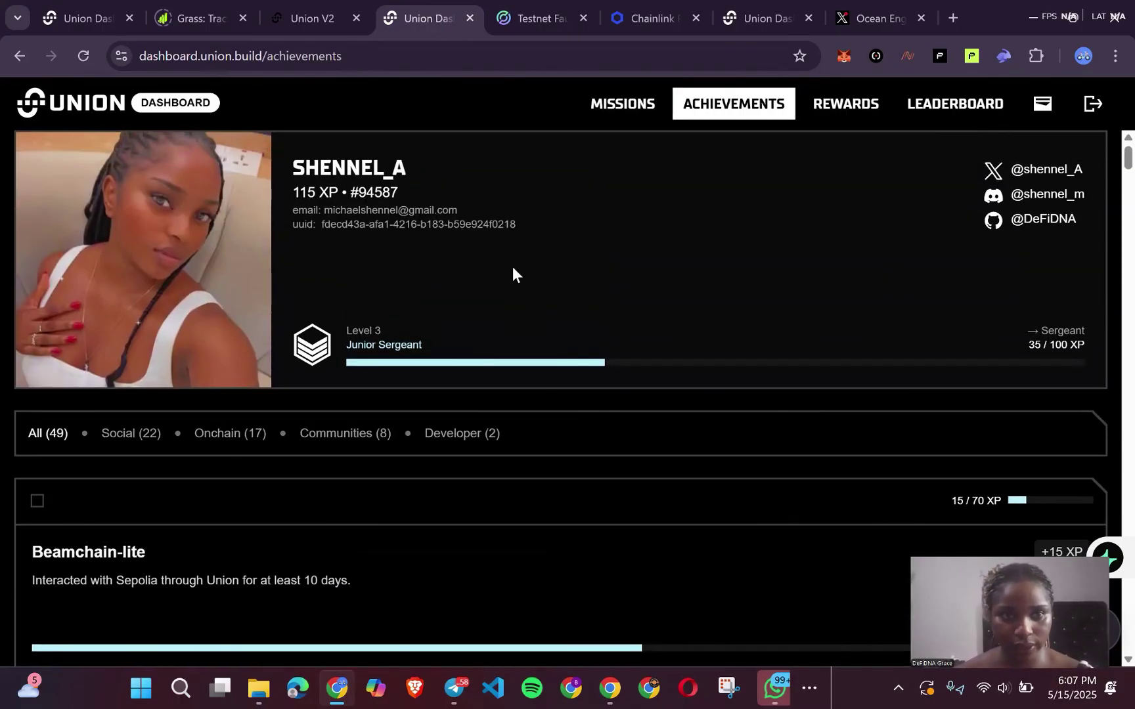
scroll(583, 413, down, 15)
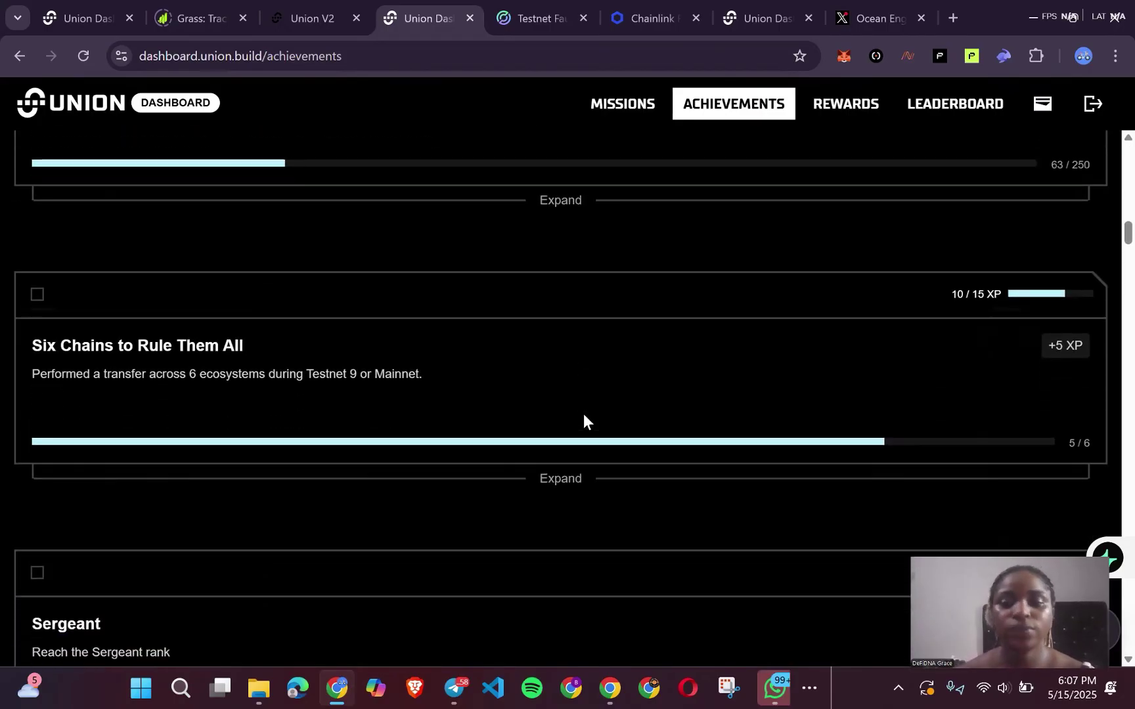
scroll(583, 415, up, 15)
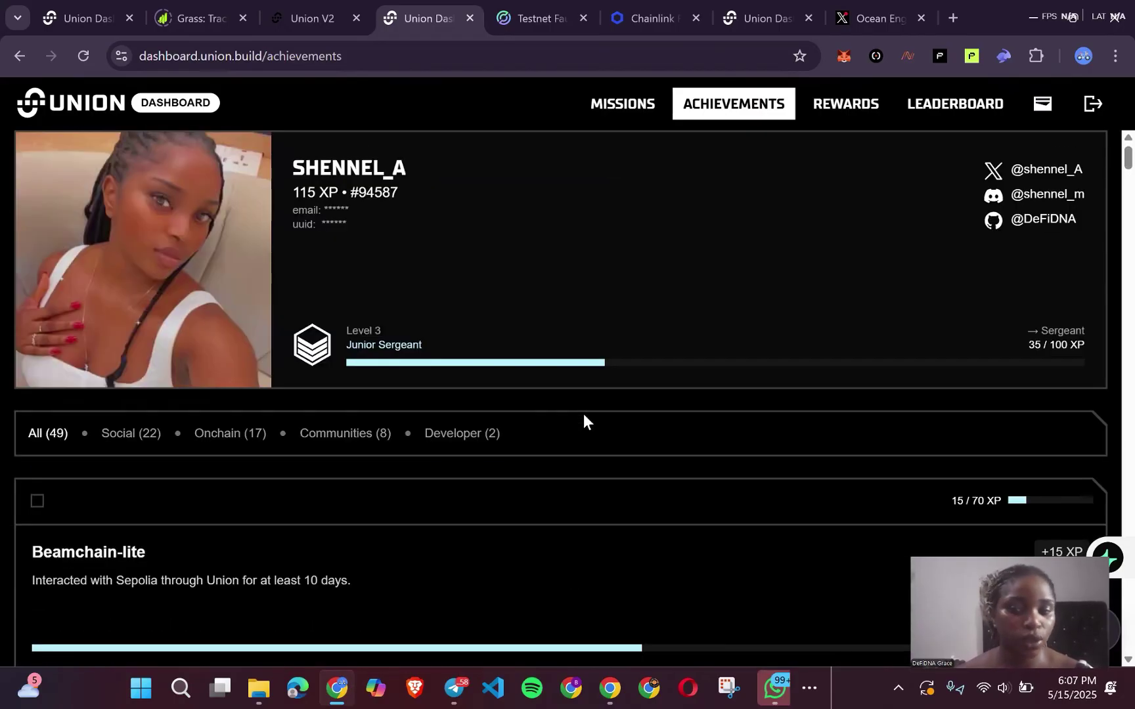